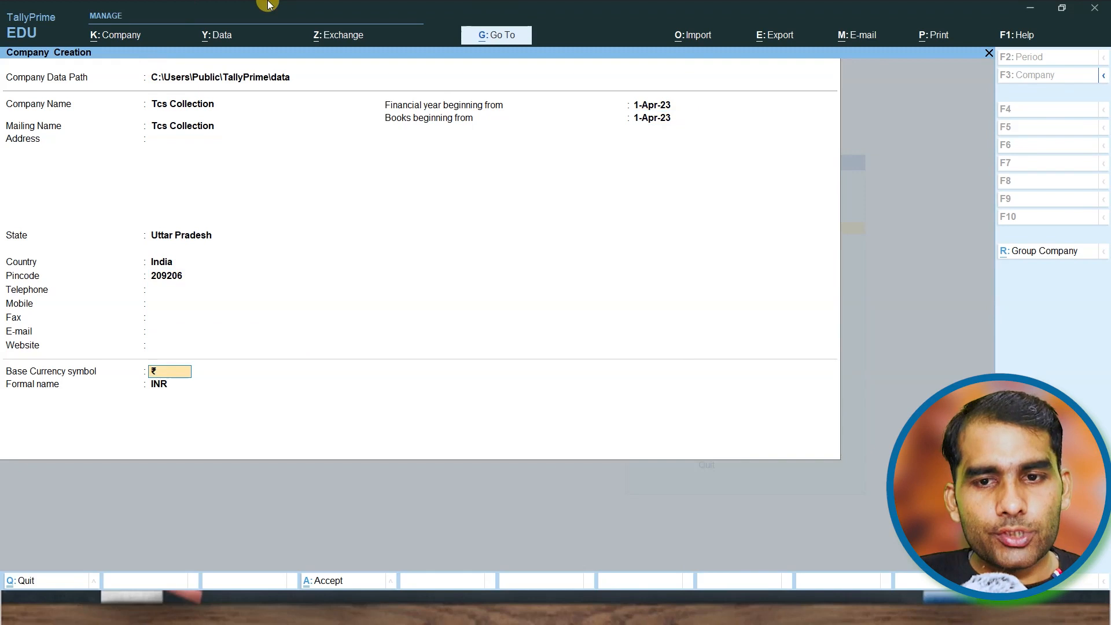
- Save the new Tcs Collection company and enable Goods and Services Tax (GST) for it
key(ctrl+a)
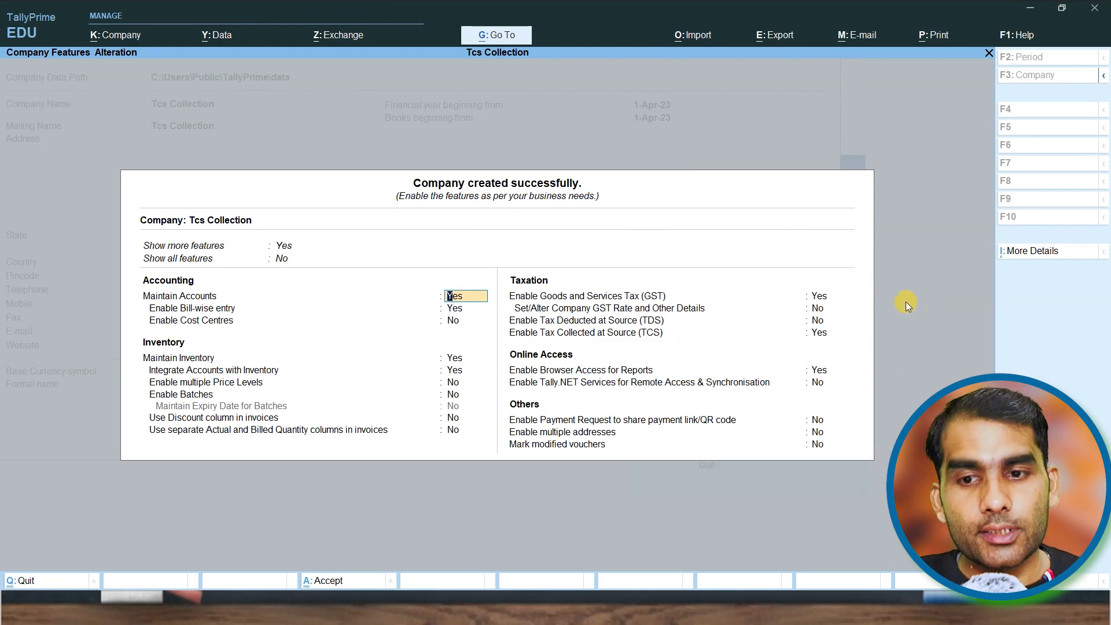
click(822, 300)
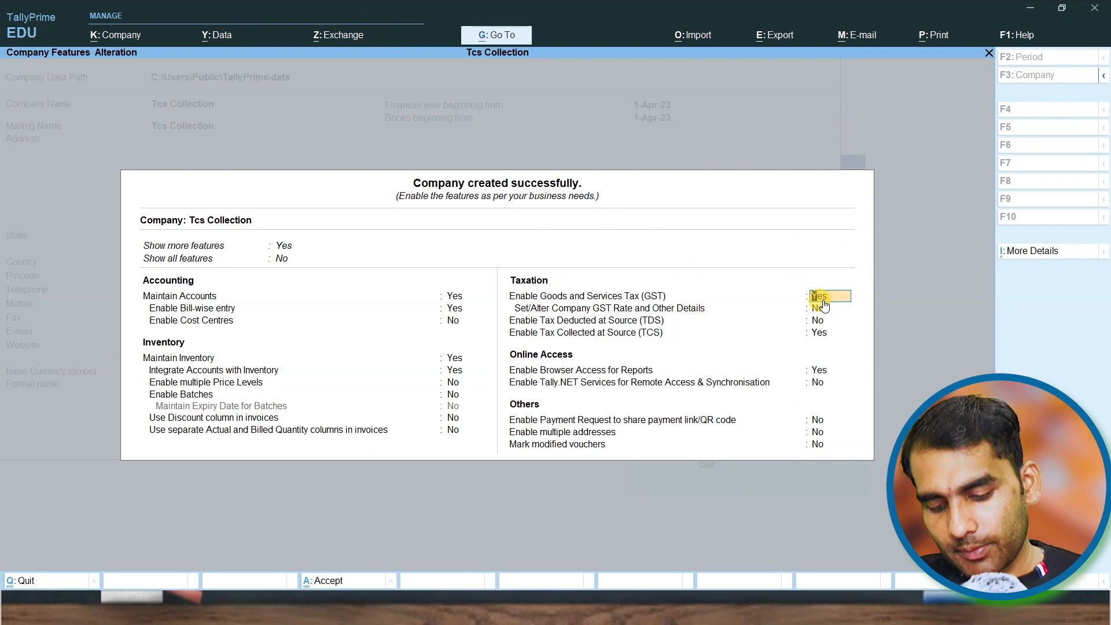
key(Return)
- Save the GST registration for Uttar Pradesh as Regular, with monthly GSTR-1, no e-invoicing, and e-Way Bill applicable from 1-Apr-23, including intrastate
key(Return)
key(Return)
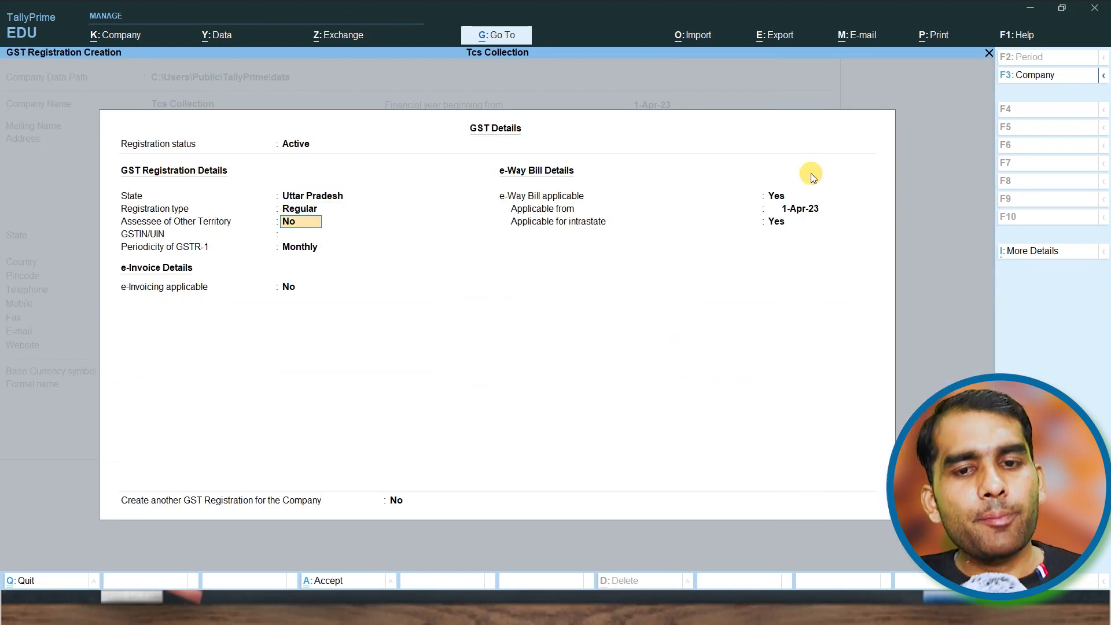
key(Return)
key(Return)
key(Return)
key(Return)
key(Return)
key(Return)
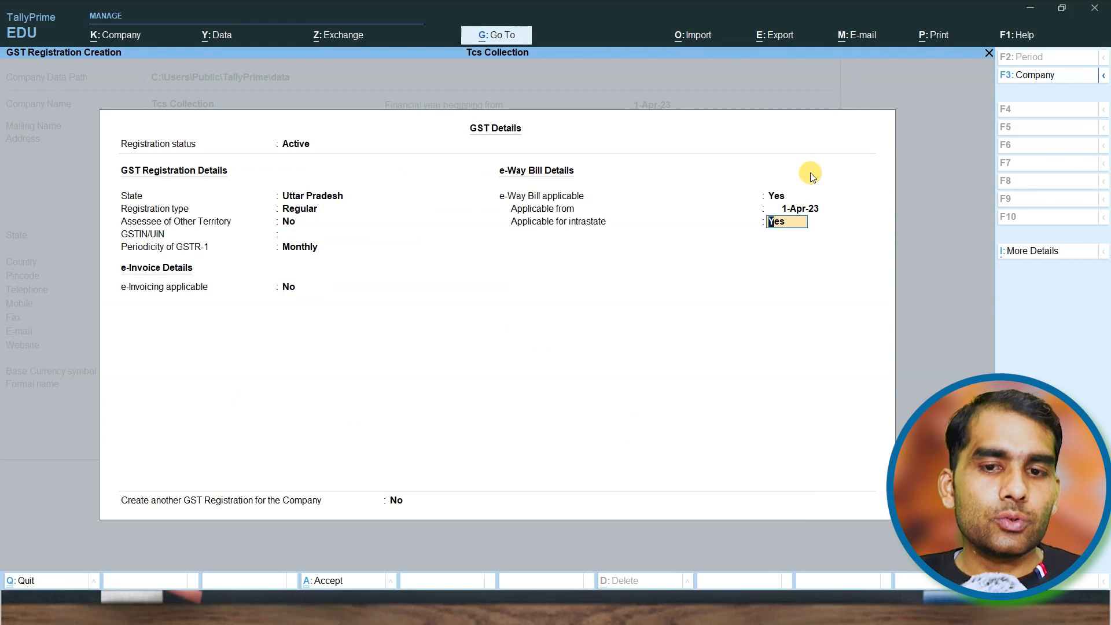
key(Return)
key(Return)
- Turn on setting the company GST rate and other details, and set HSN/SAC Details to Use GST Classification
text(y)
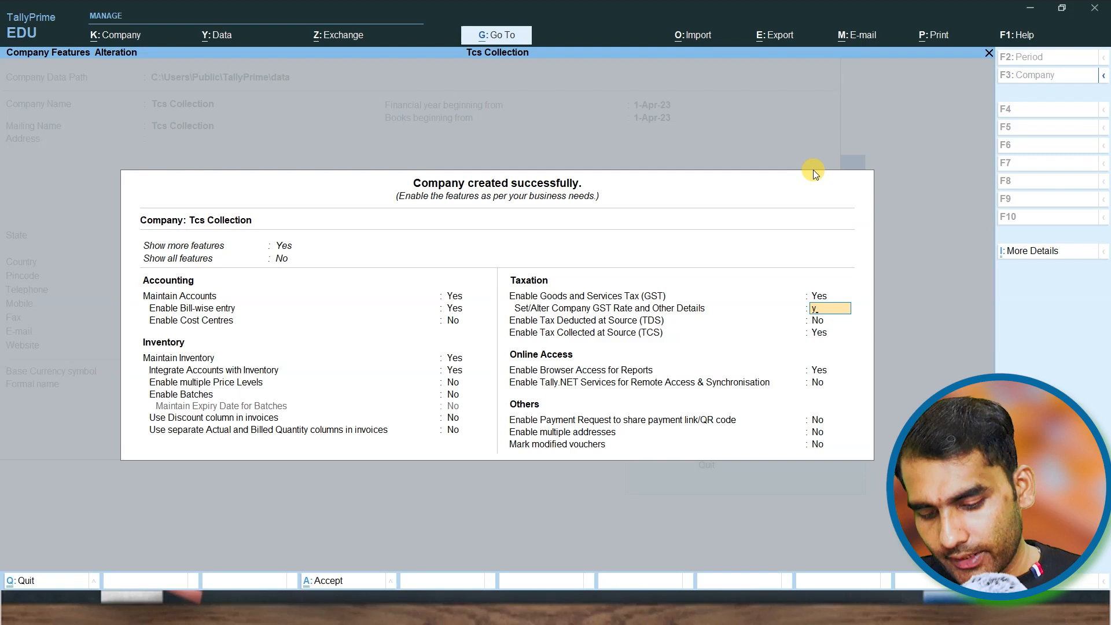
key(Return)
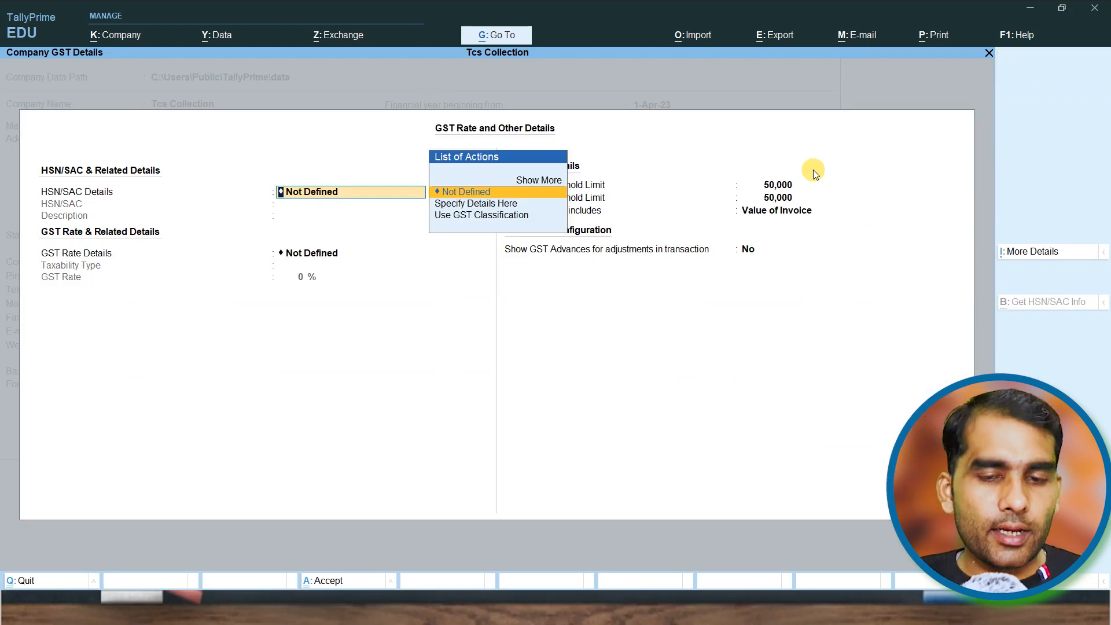
key(Down)
key(Down)
key(Return)
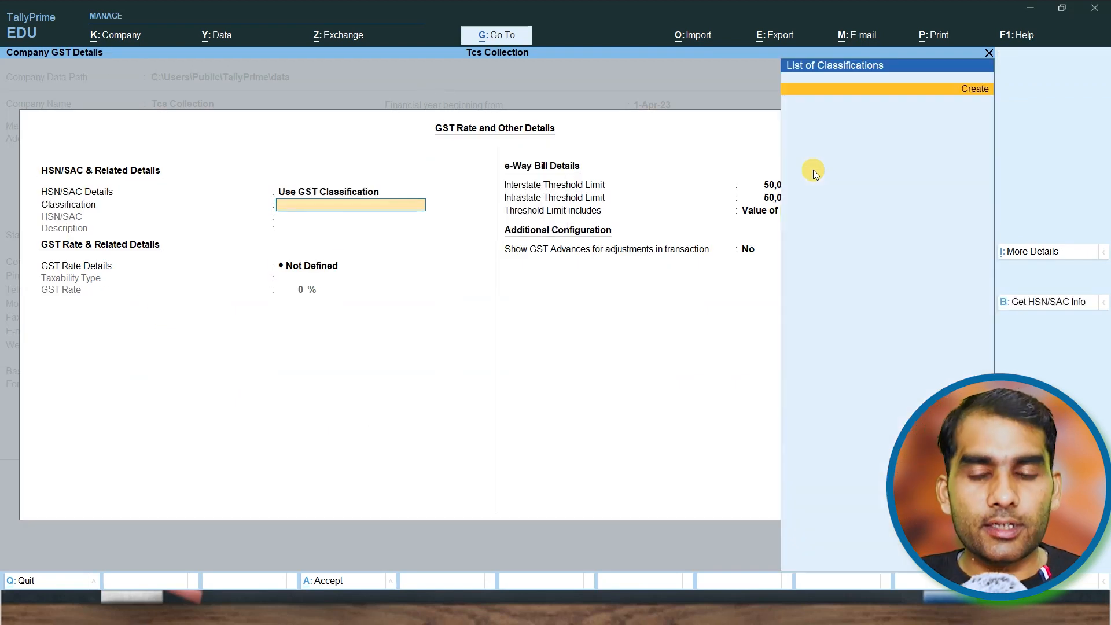
- Create a GST classification named Vehicles with its HSN/SAC details specified as code 8517
key(Return)
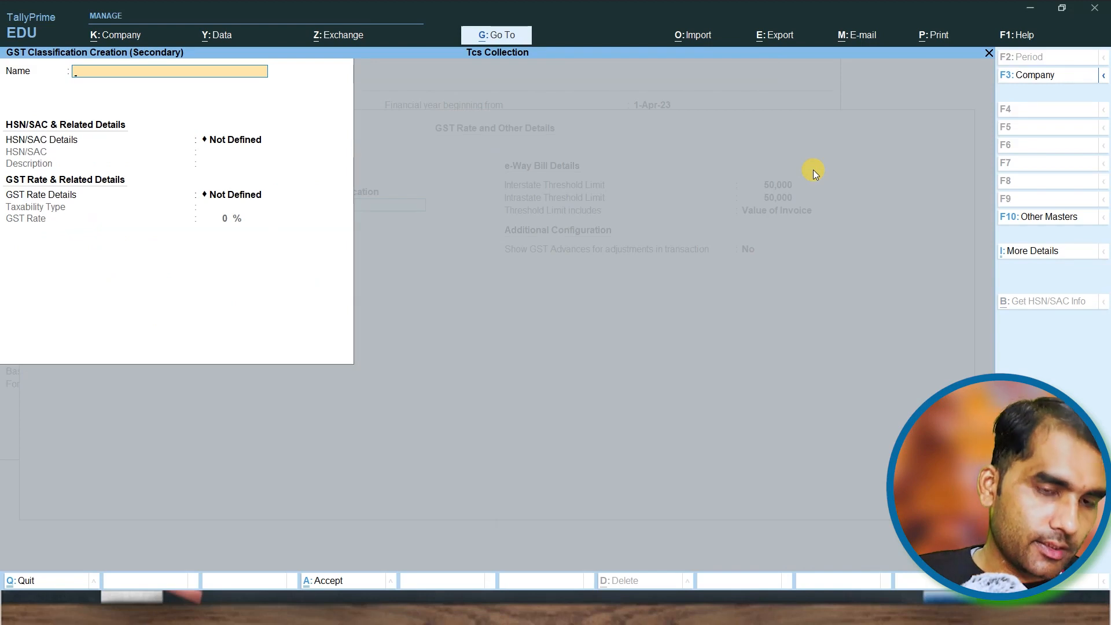
text(Vehicles)
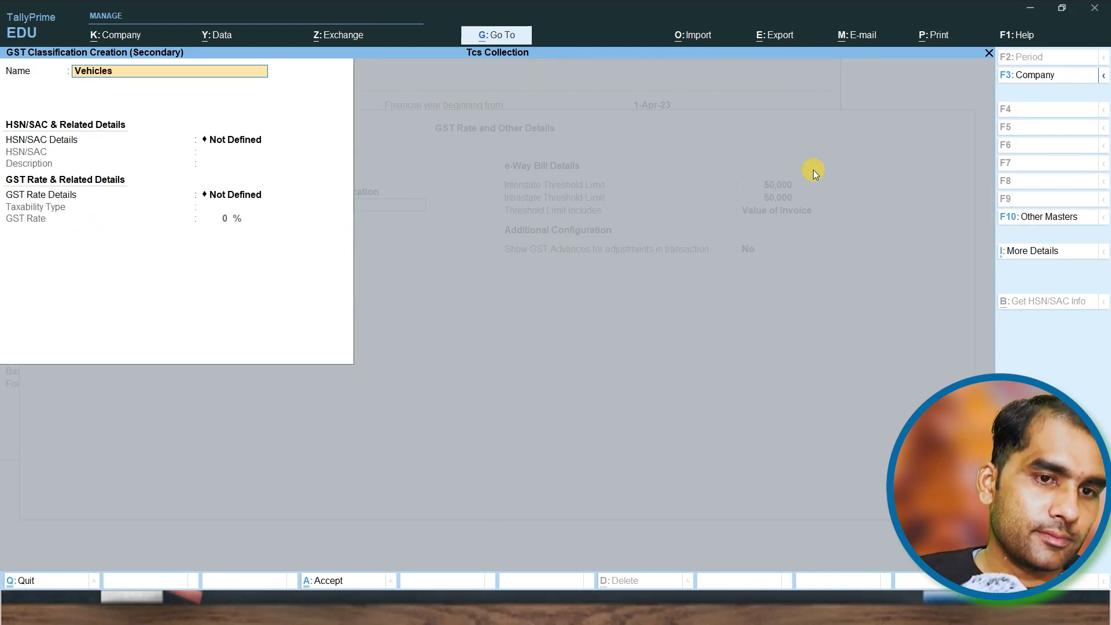
key(Return)
key(Down)
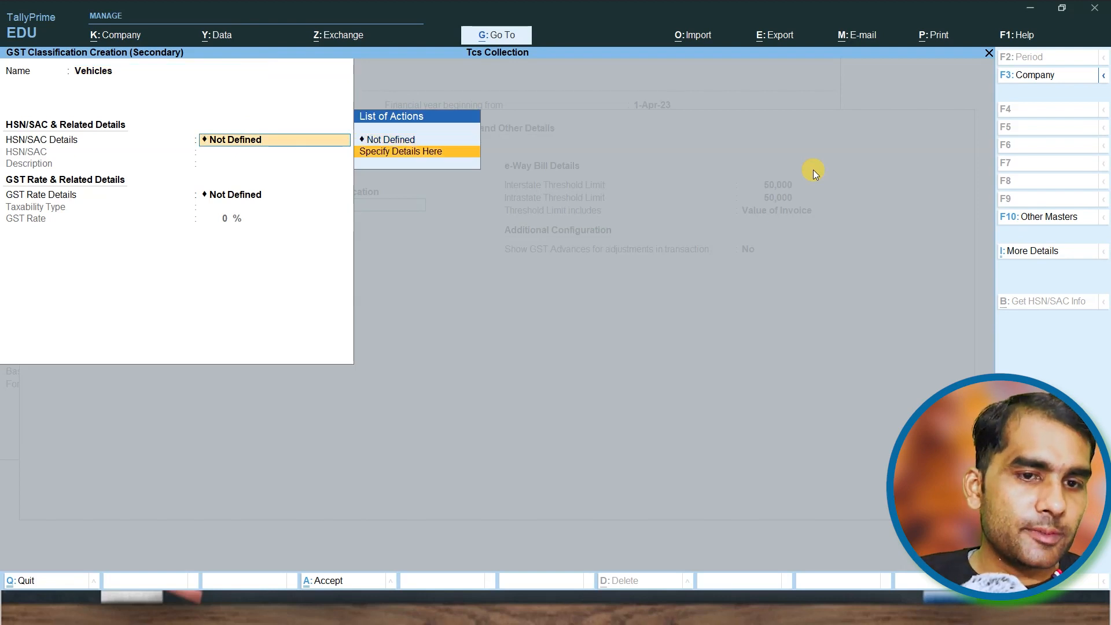
key(Return)
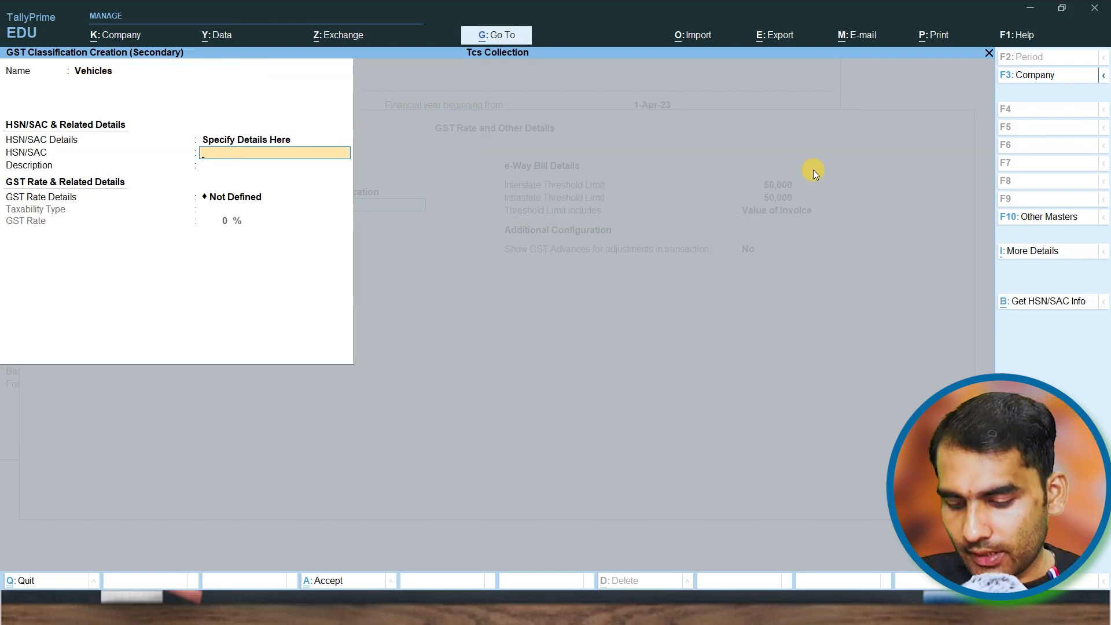
text(8517)
key(Return)
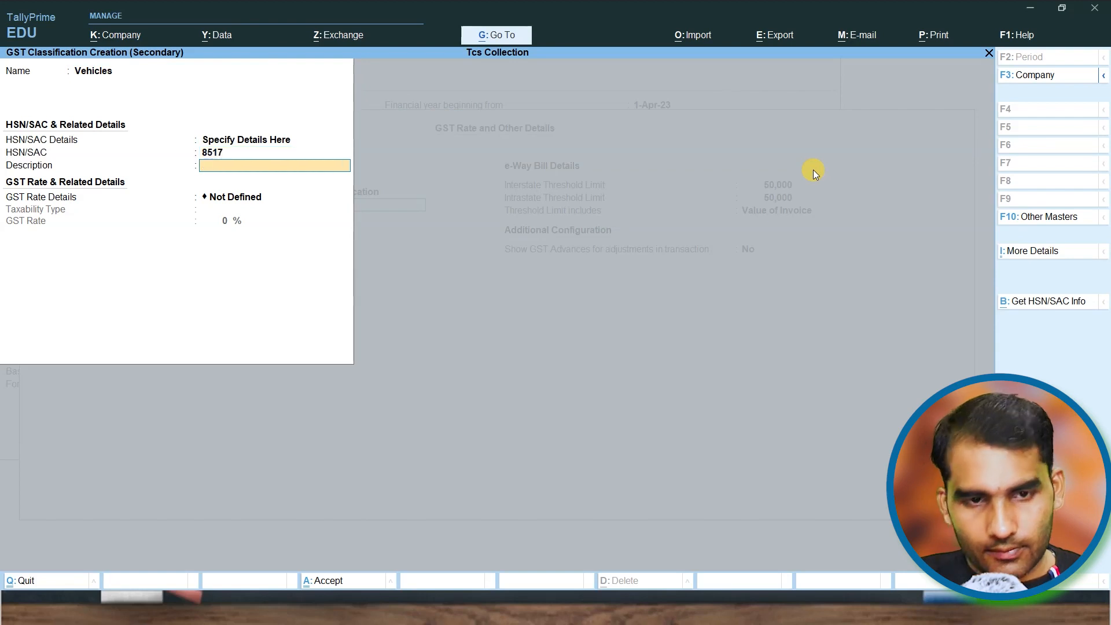
- Specify the Vehicles classification as Taxable at a 28% GST rate, leaving the description blank, and save it
key(Return)
key(Down)
key(Return)
key(Return)
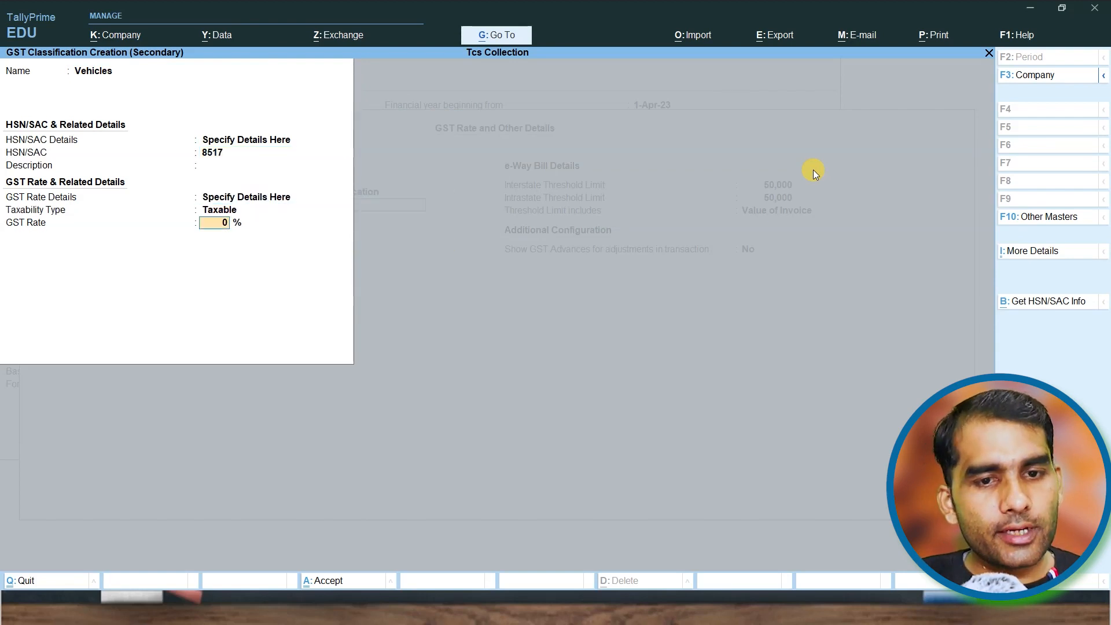
text(28)
key(Return)
key(Return)
- Set the company's GST Rate Details to Use GST Classification with the Vehicles classification
key(Down)
key(Down)
key(Down)
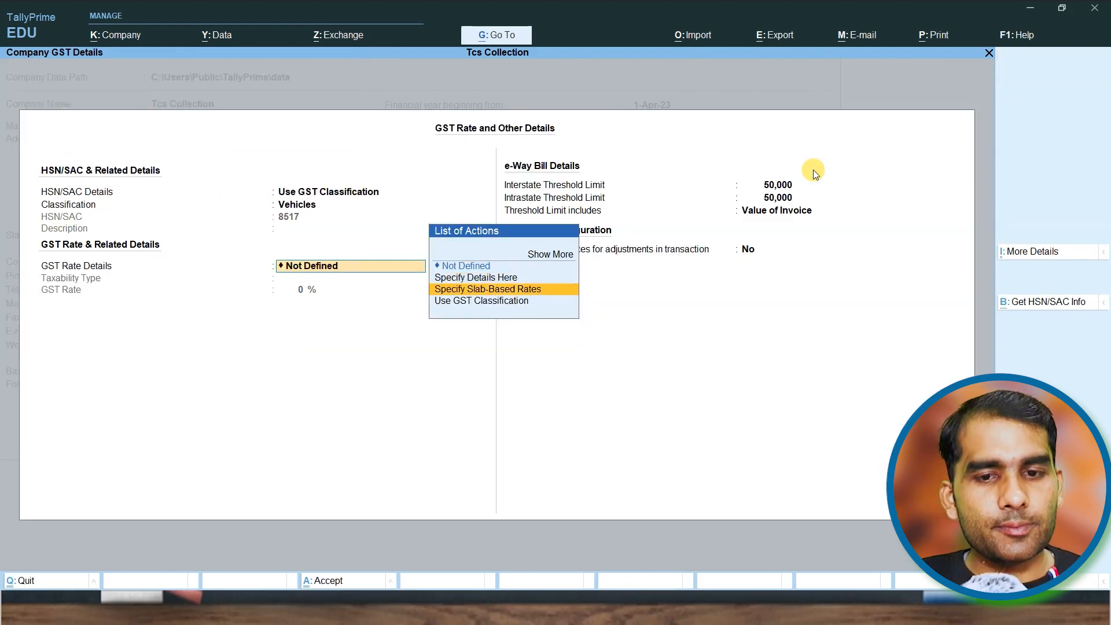
key(Return)
key(Return)
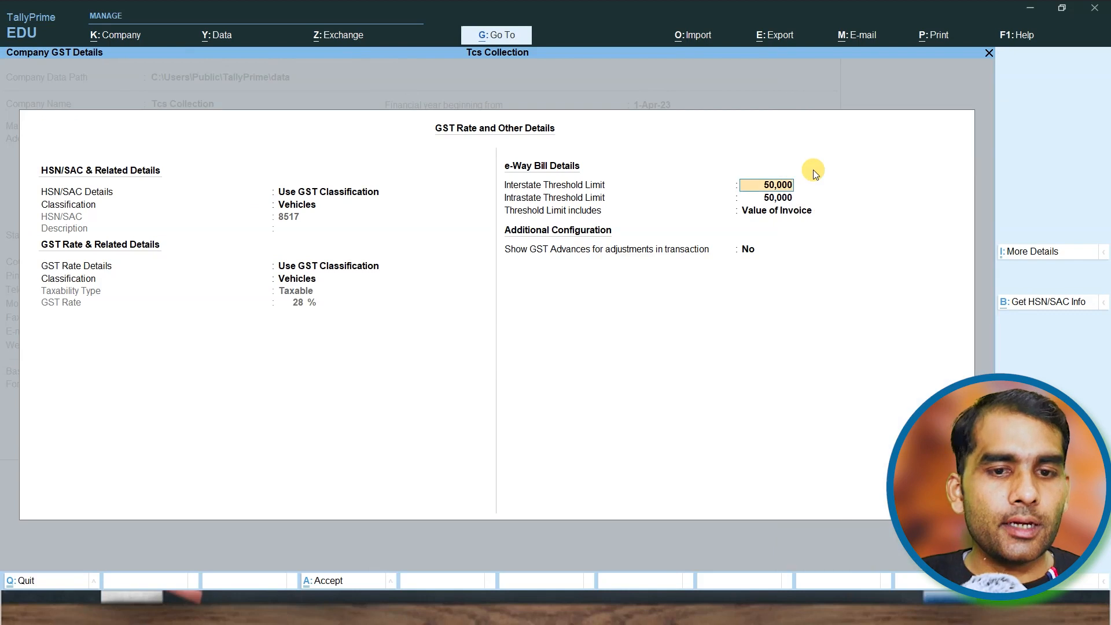
- Keep both e-Way Bill threshold limits at 50,000, base them on Value of Taxable Goods, and save without showing GST advances
key(Return)
key(Return)
key(Down)
key(Down)
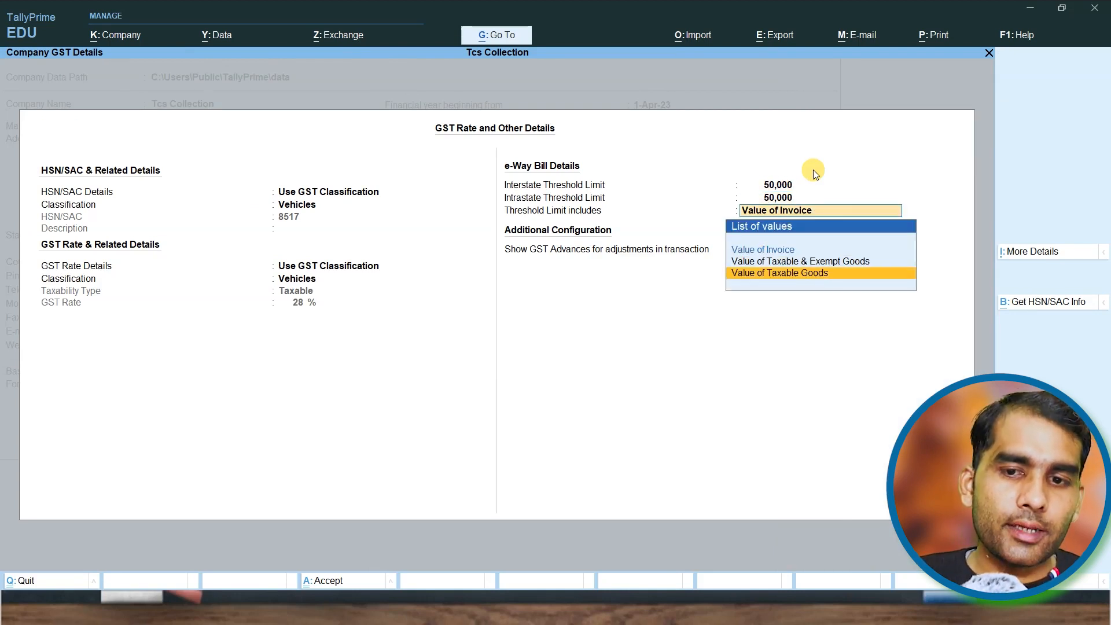
key(Return)
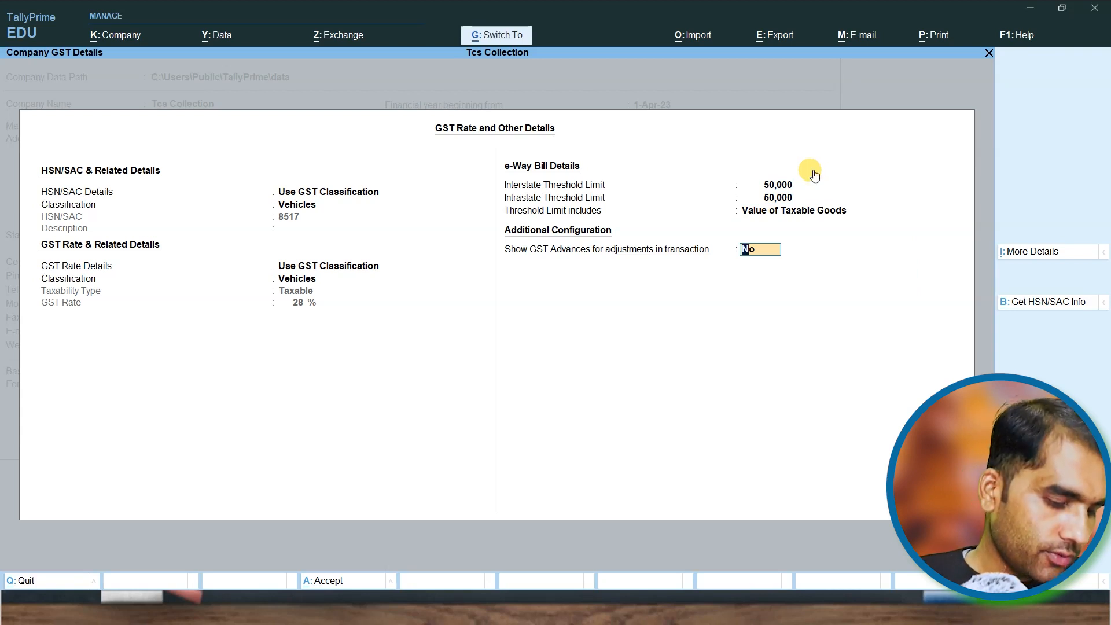
key(Return)
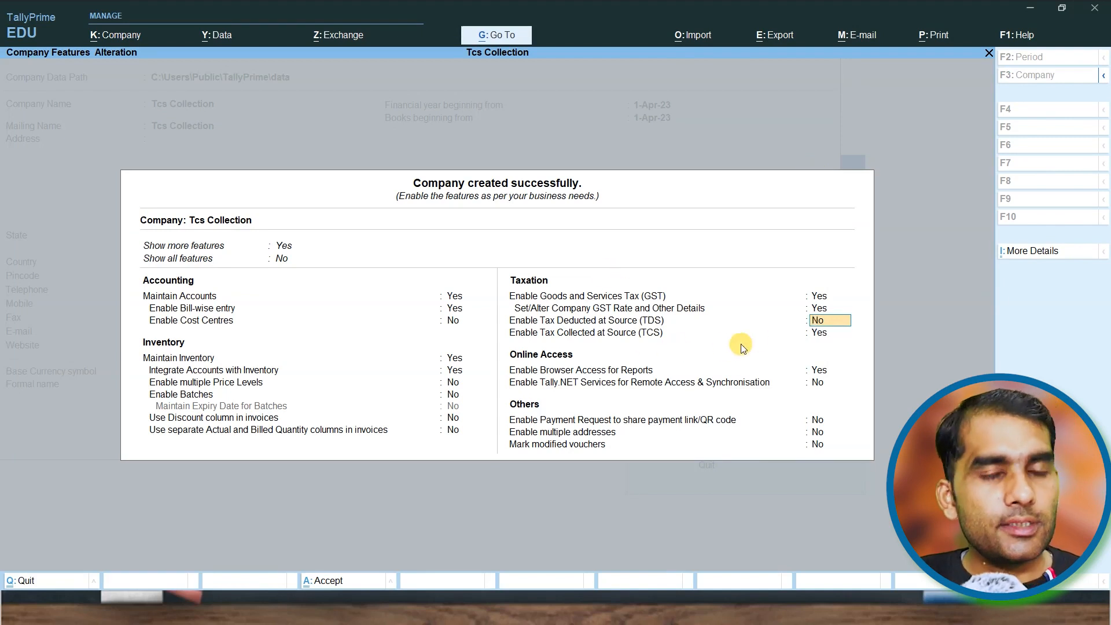
- Enable Tax Collected at Source (TCS) and enter the company's TAN registration number and tax deduction and collection account number
click(819, 333)
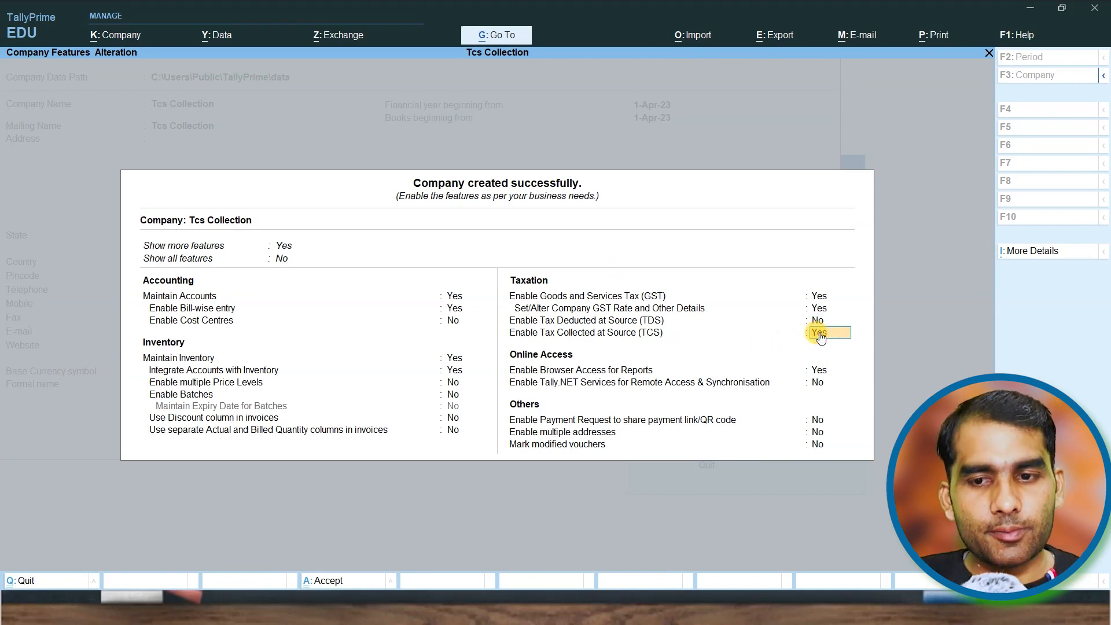
key(Return)
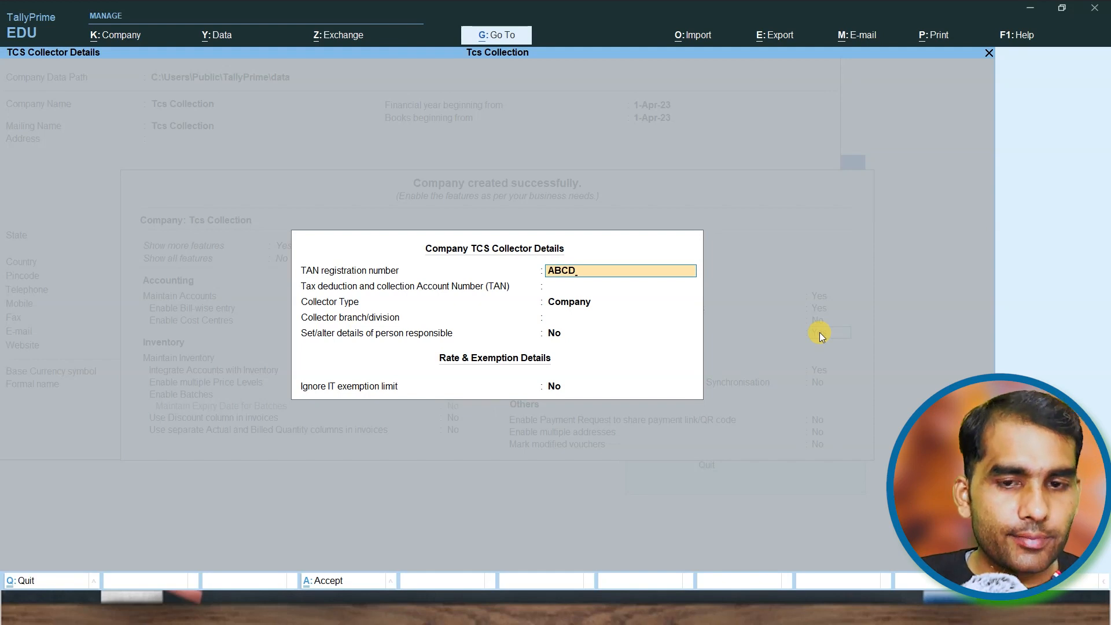
text(12345E)
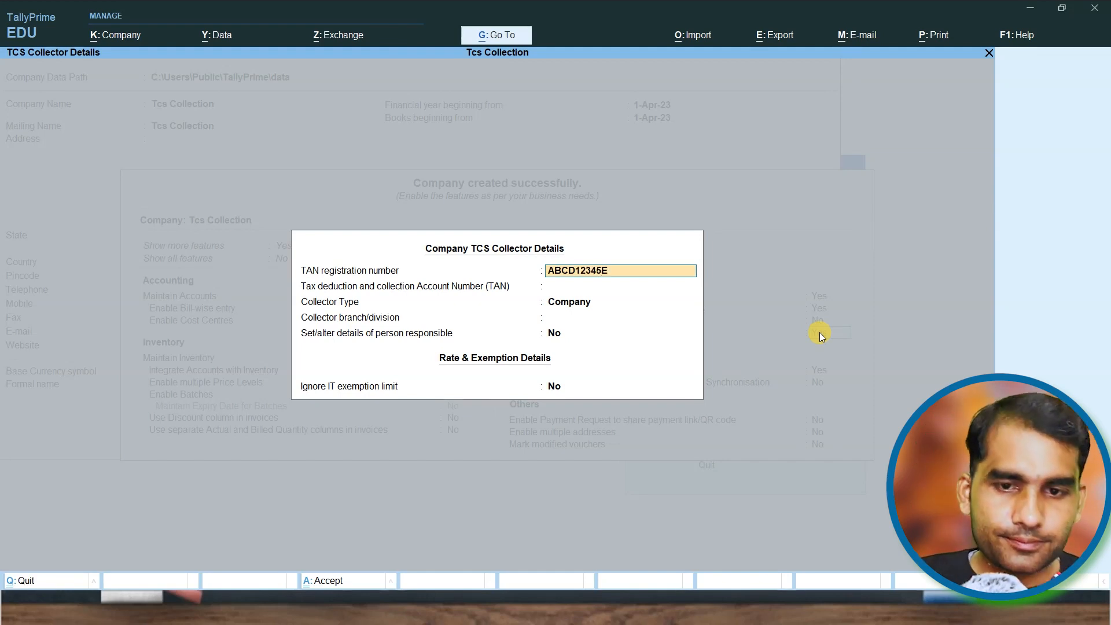
key(Return)
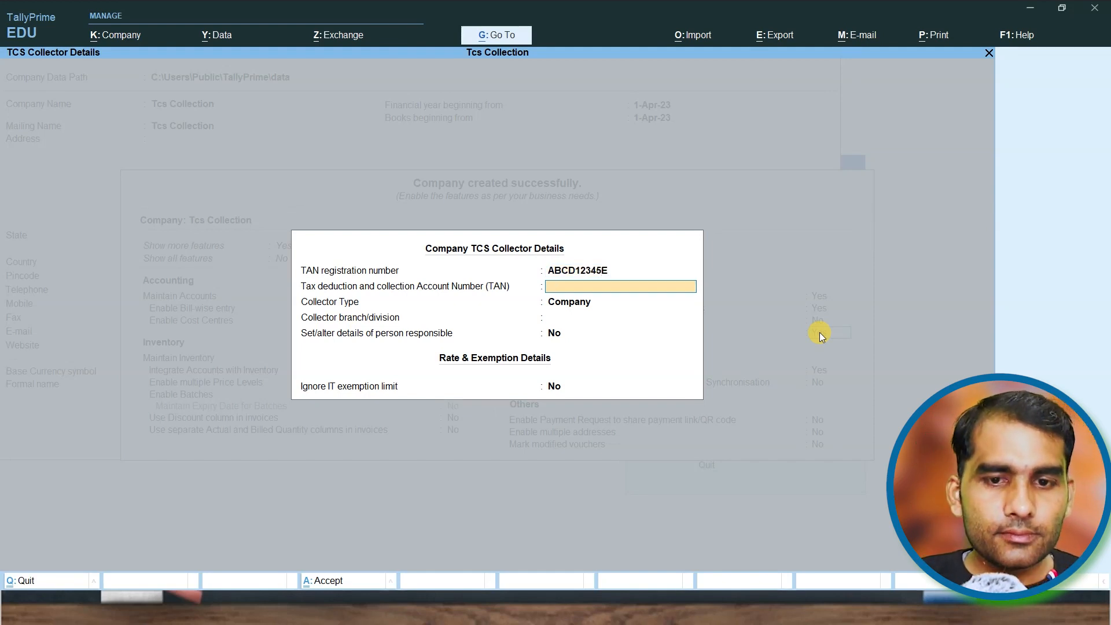
text(ABCD)
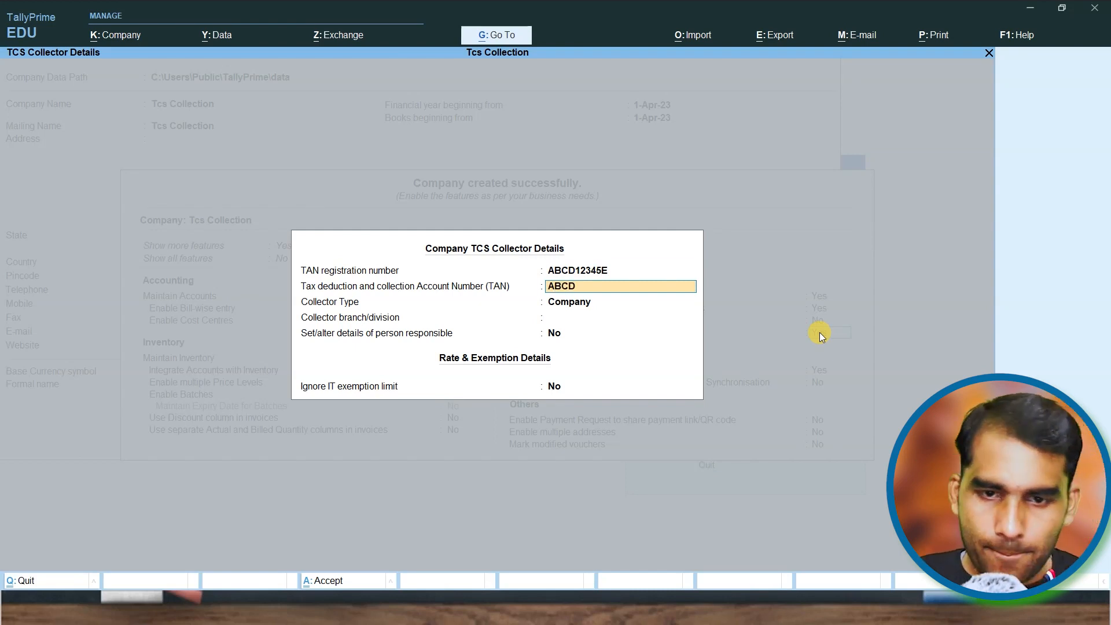
text(12345)
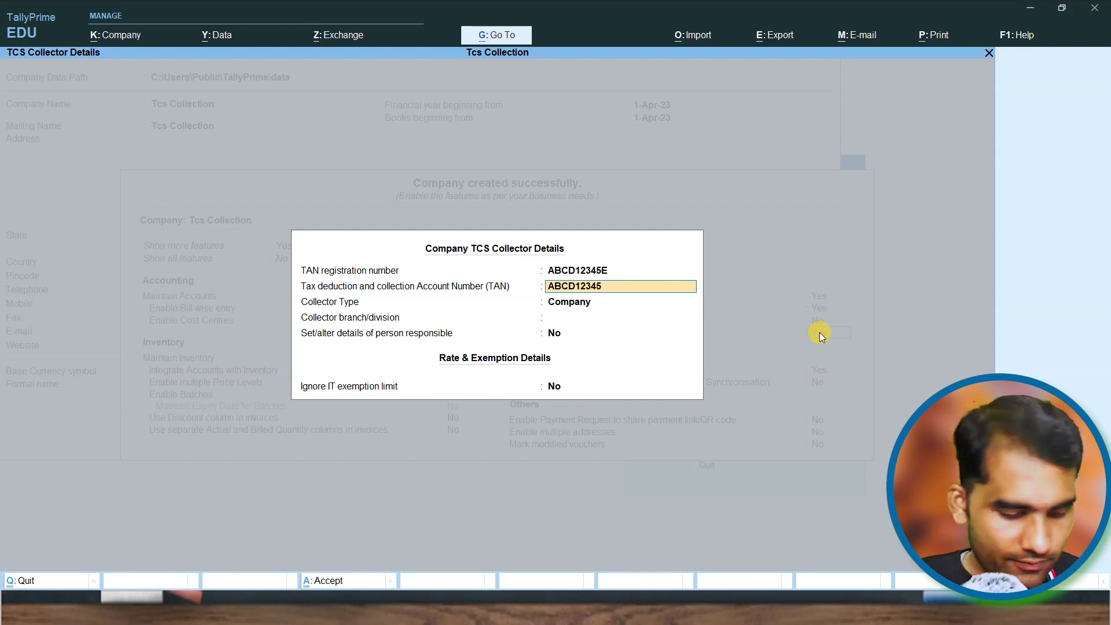
text(E)
key(Return)
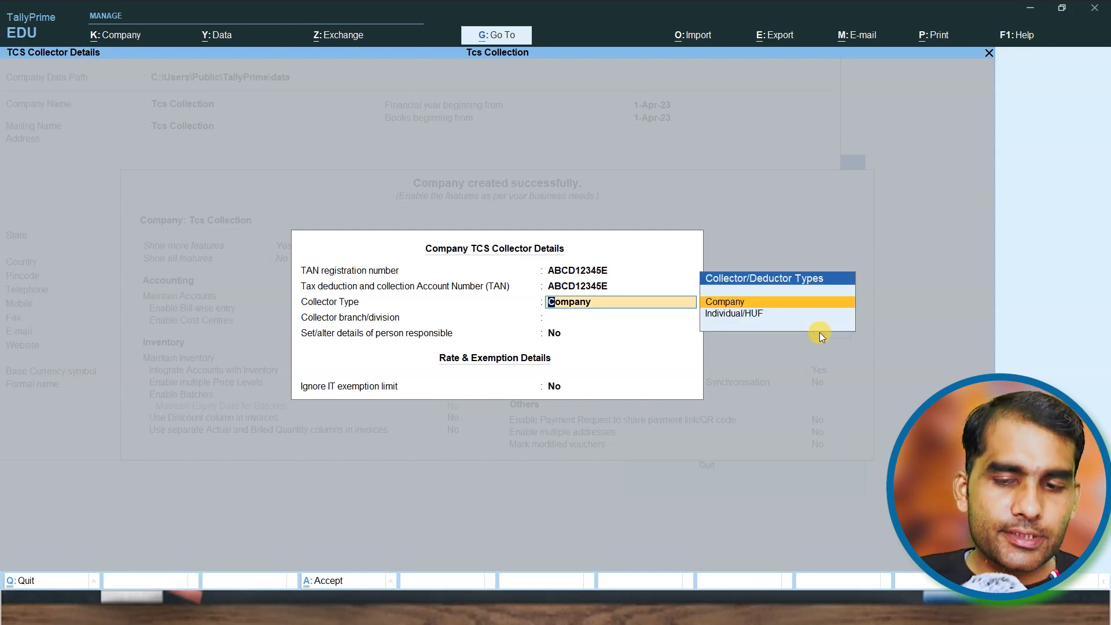
- Save the TCS details with collector type Company and No for responsible-person details and ignoring the IT exemption limit, and accept the company features
key(Return)
key(Return)
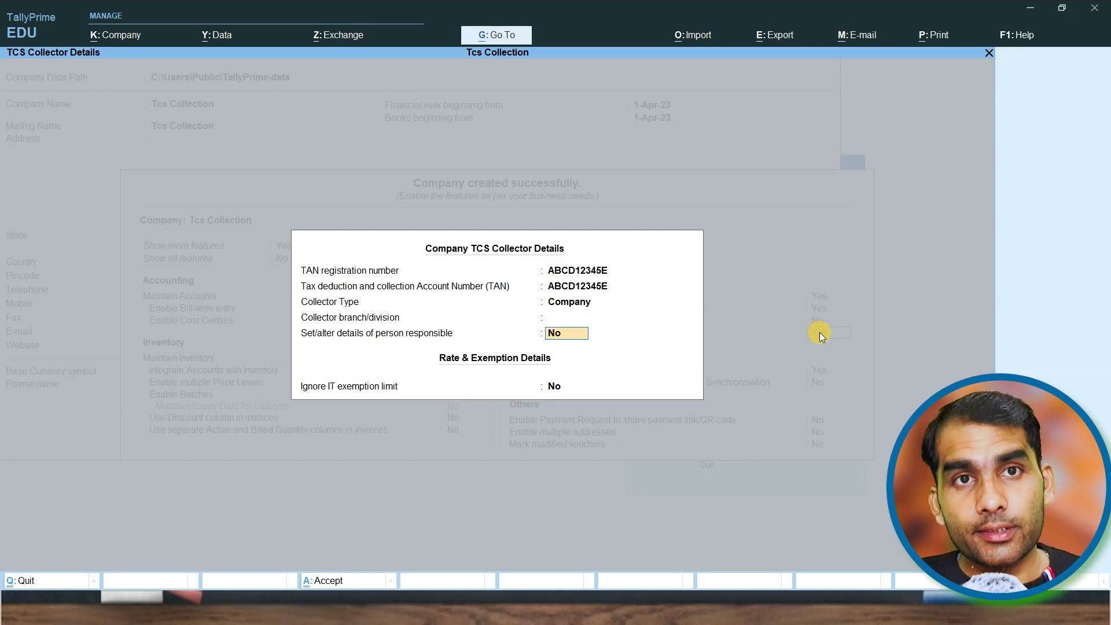
key(Return)
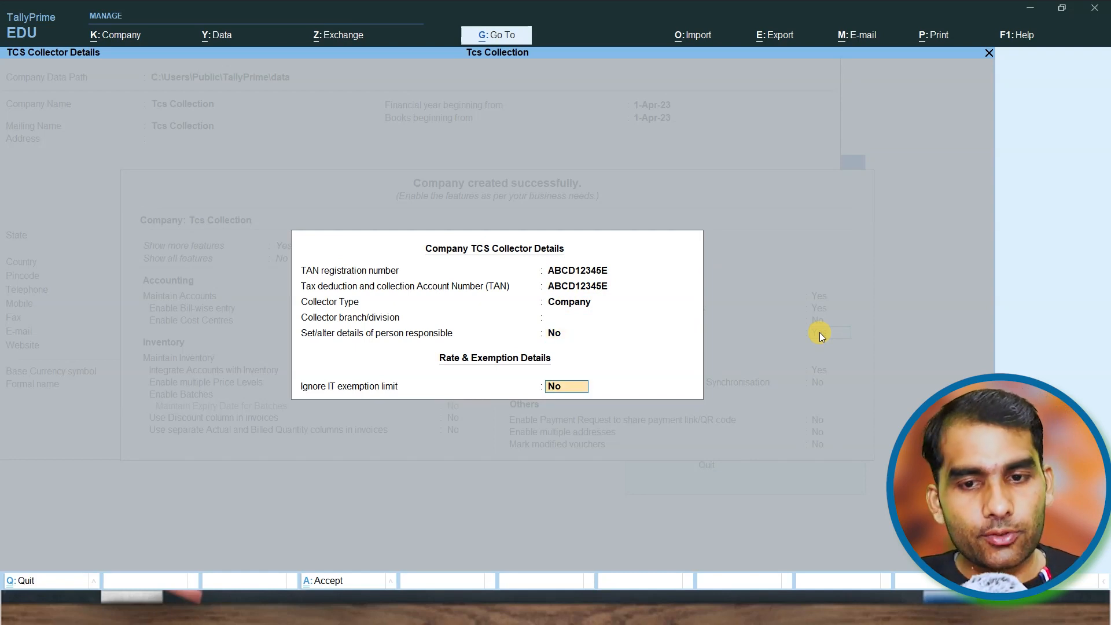
key(Return)
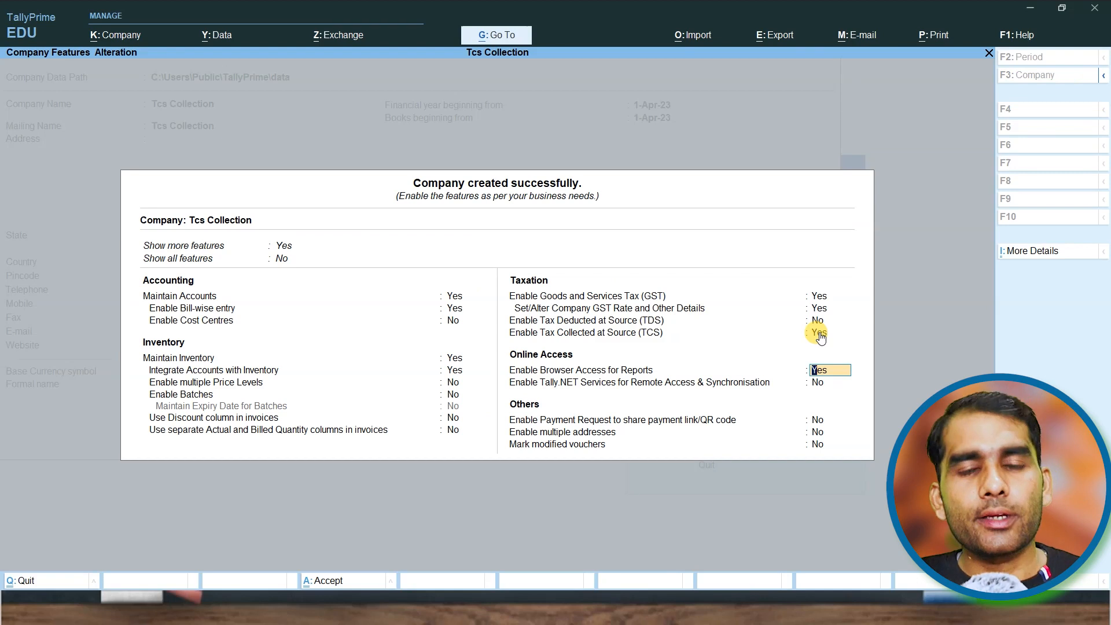
key(ctrl+a)
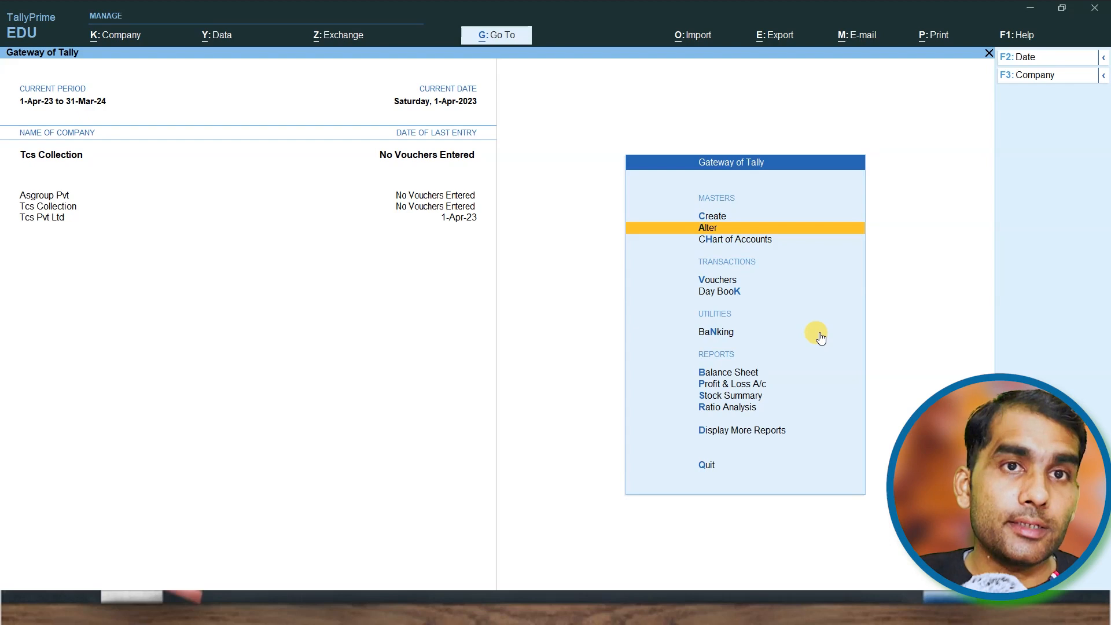
- Start creating a new Stock Item master for the company
key(Up)
key(Return)
key(Down)
key(Down)
key(Down)
key(Down)
key(Down)
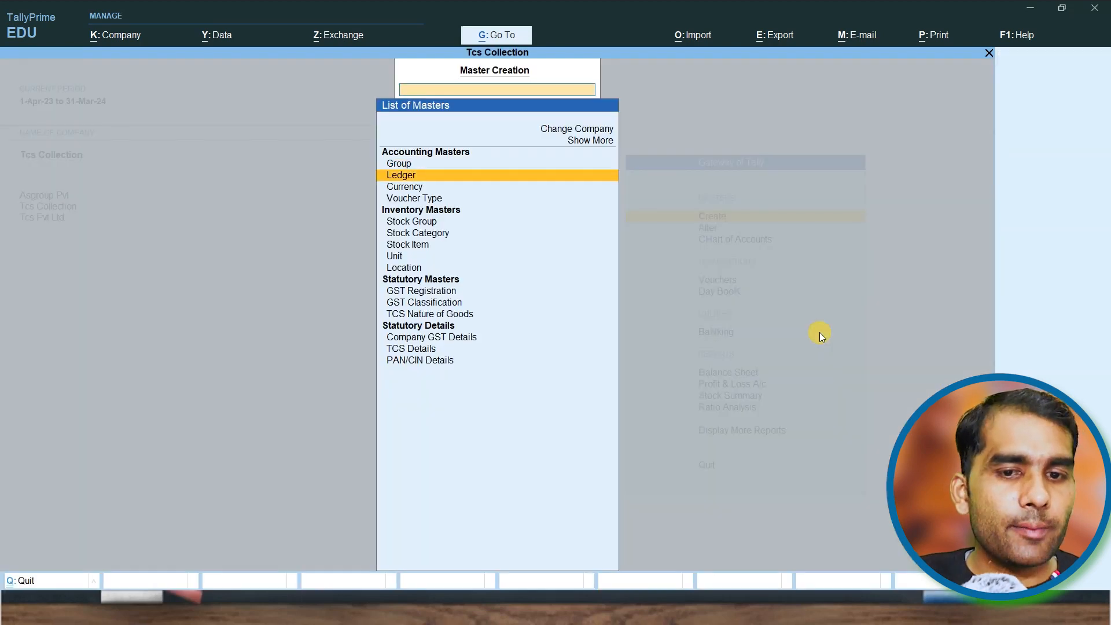
key(Down)
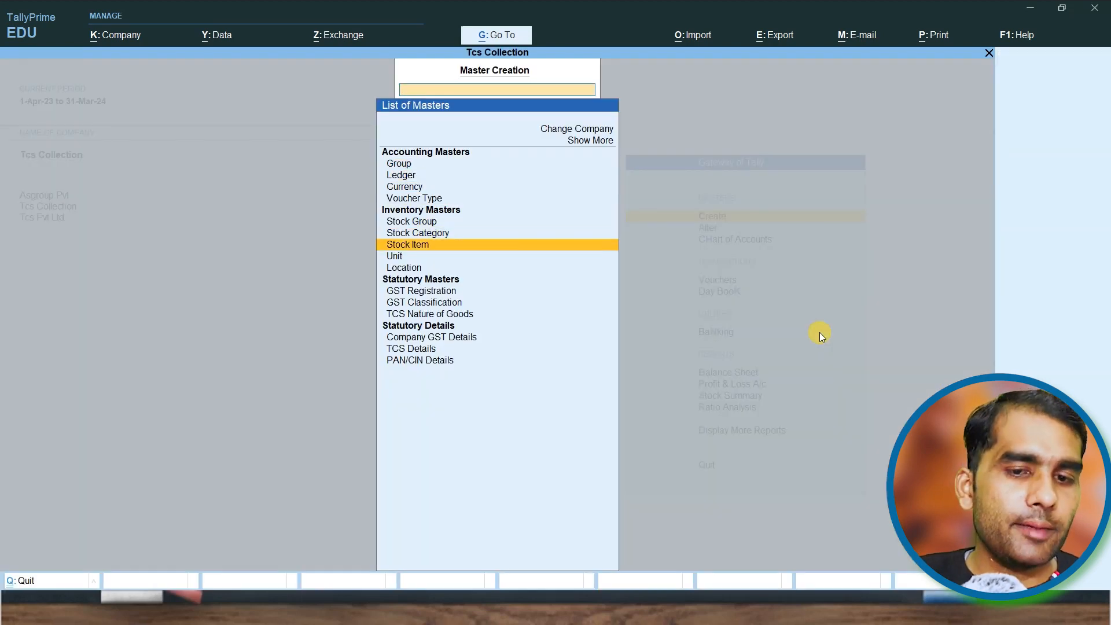
key(Return)
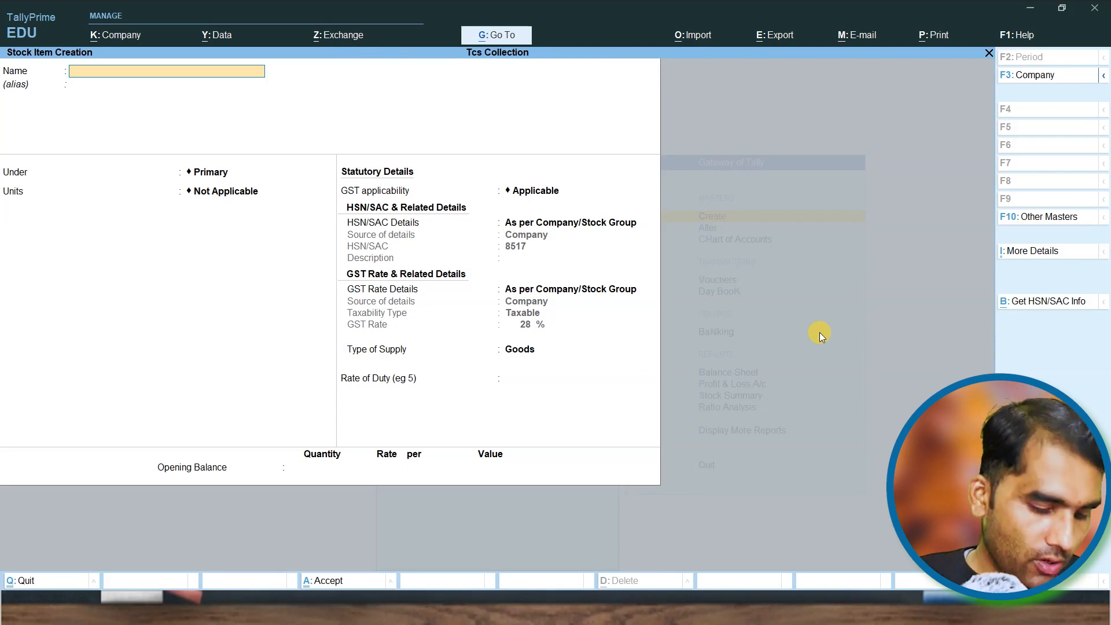
text(Santro)
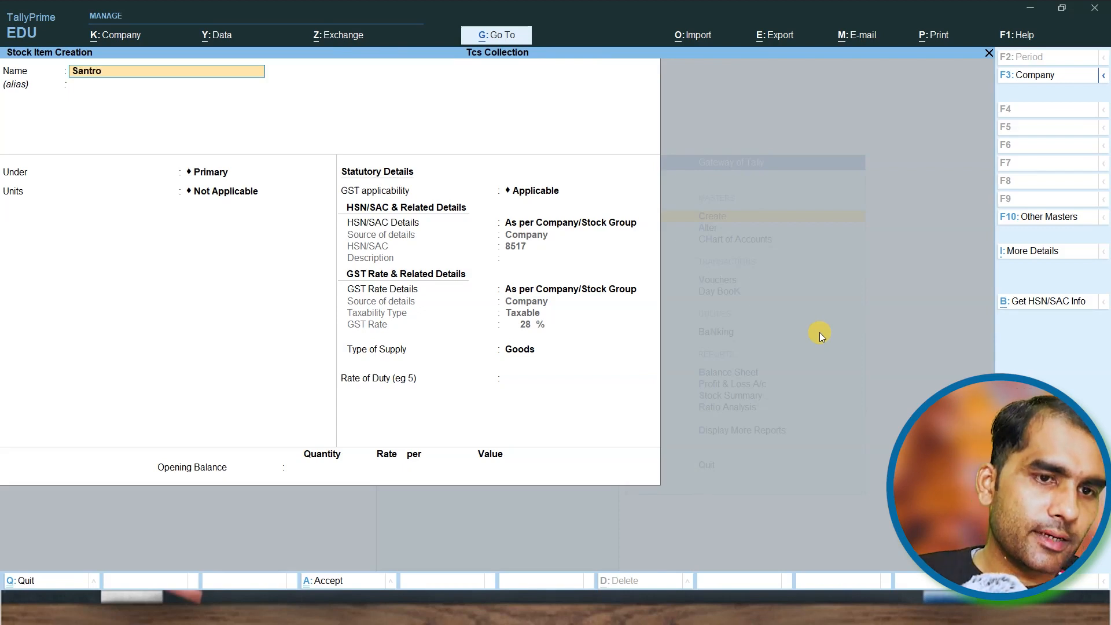
key(BackSpace)
key(BackSpace)
key(BackSpace)
key(BackSpace)
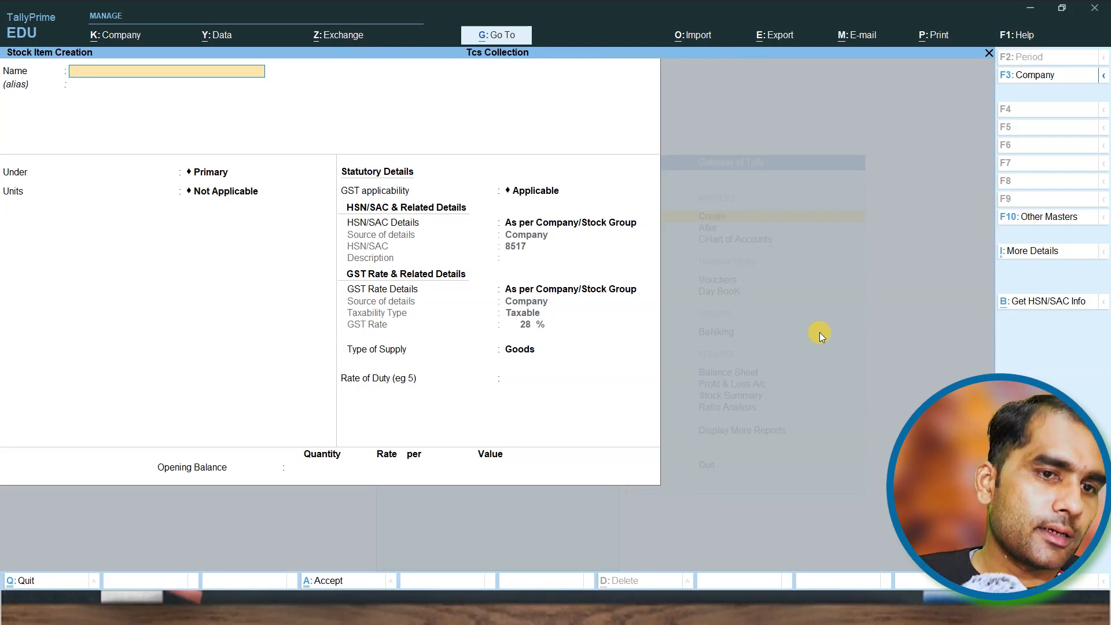
- Name the new stock item Artiga and leave its alias blank
text(Artig)
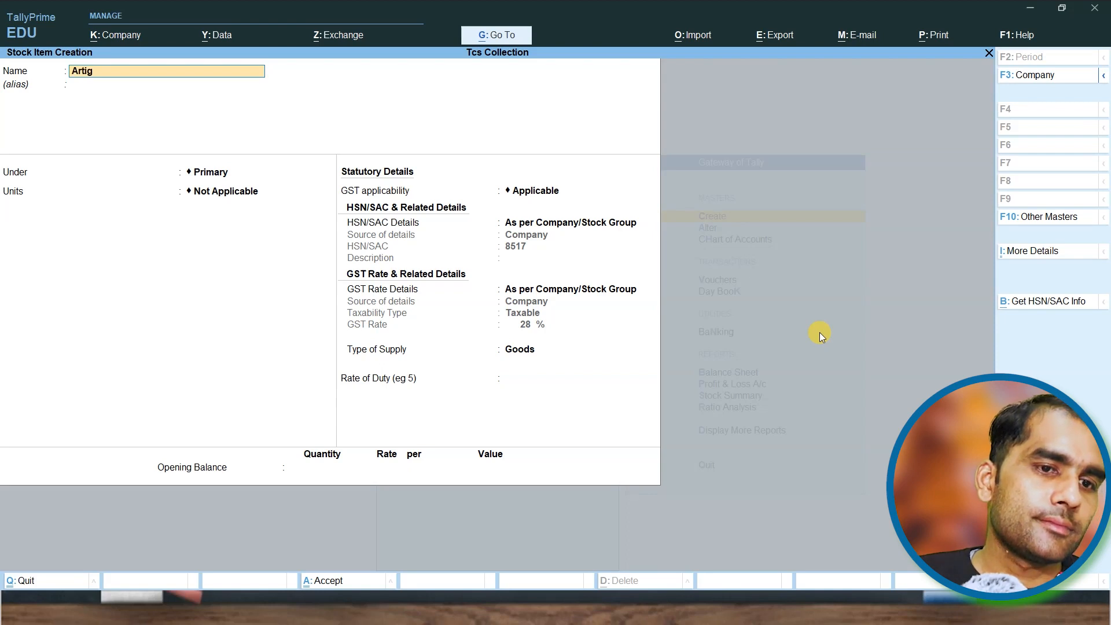
text(a)
key(Return)
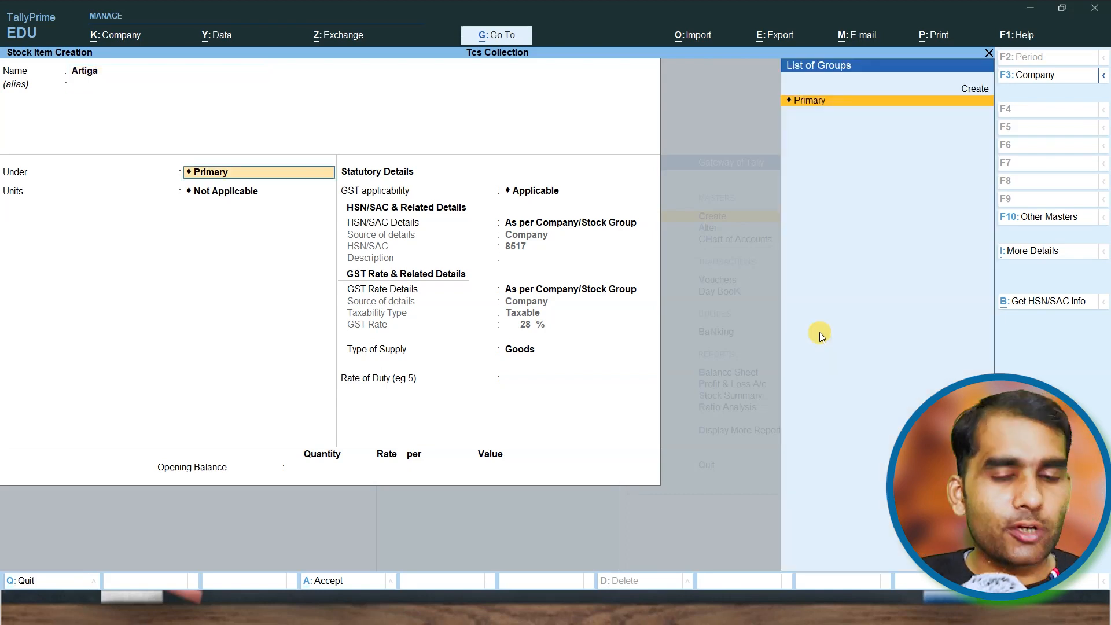
- Create a stock group named Artiga under Primary, keep its default GST details, and assign it to the stock item
key(Up)
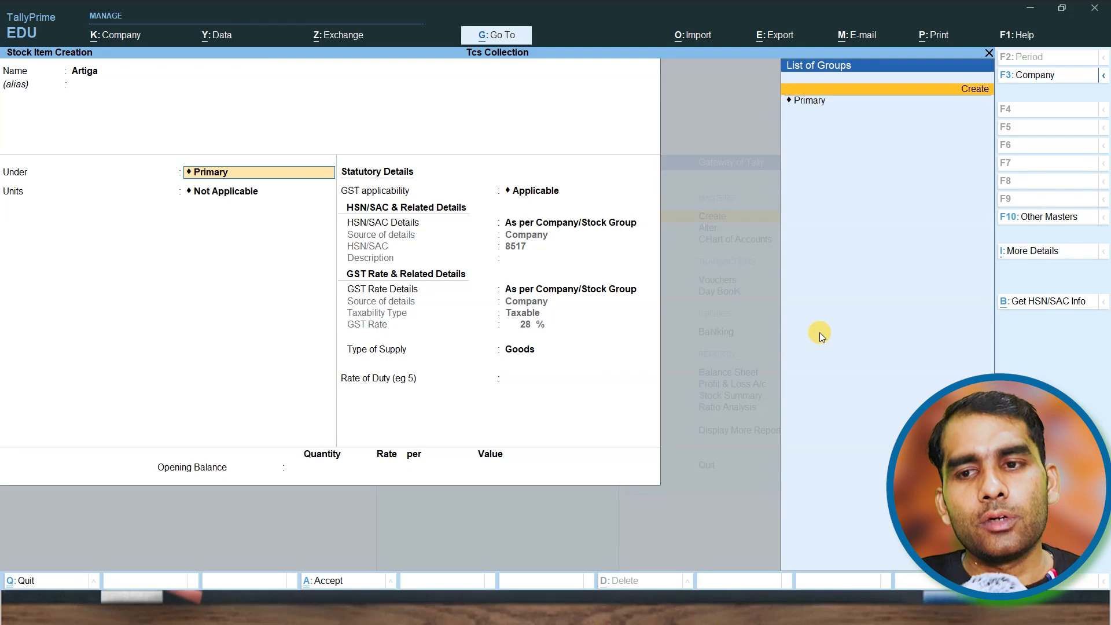
key(Return)
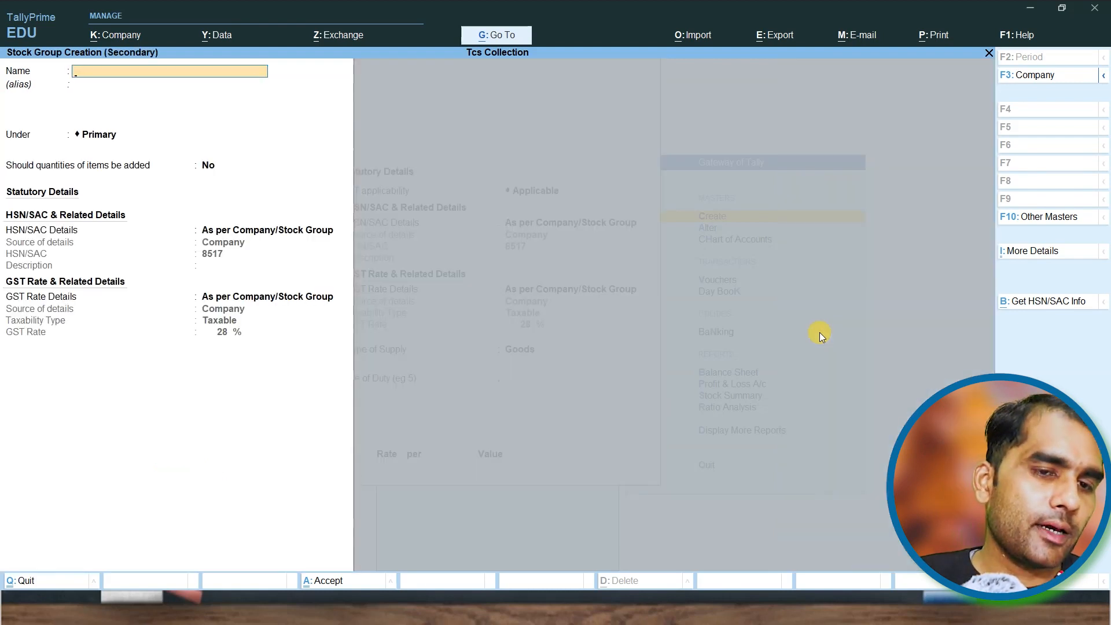
text(A)
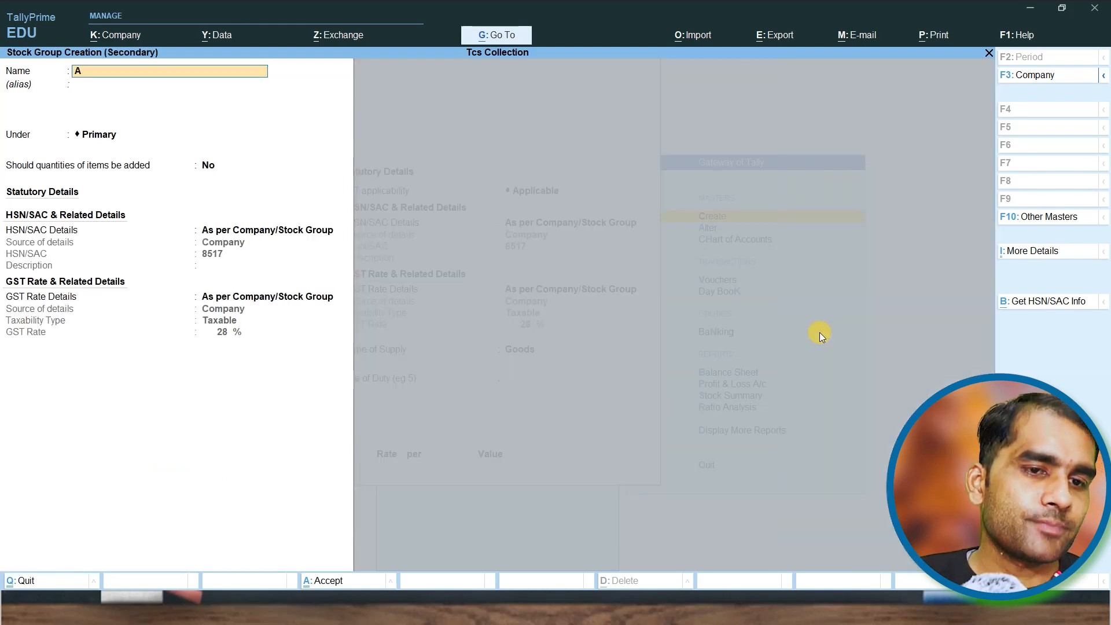
text(rtic)
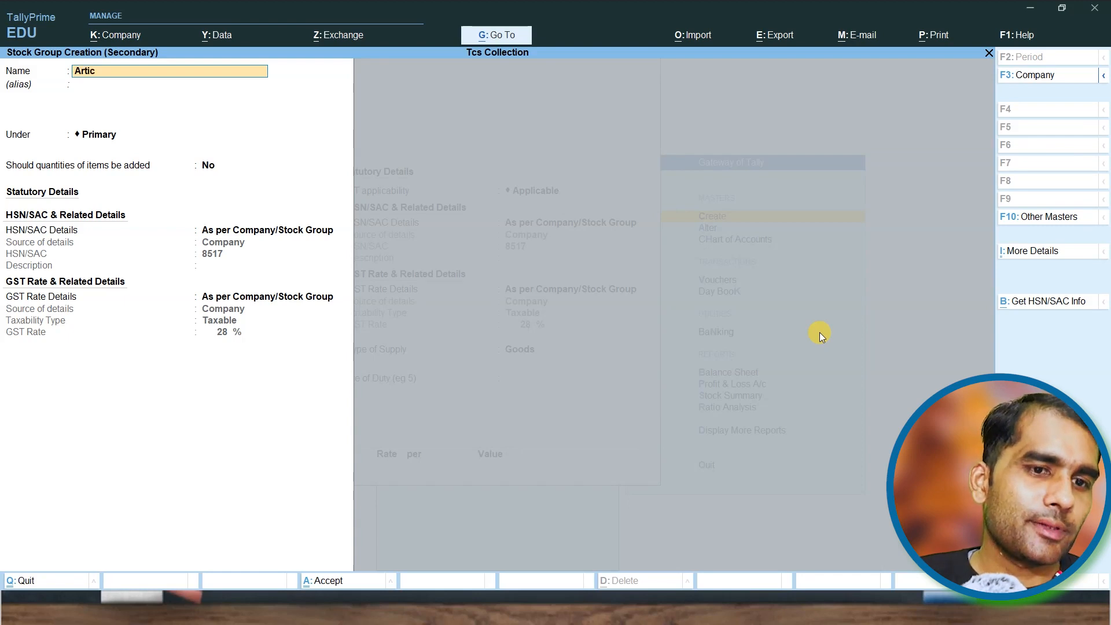
key(Return)
key(Return)
key(Return)
key(Return)
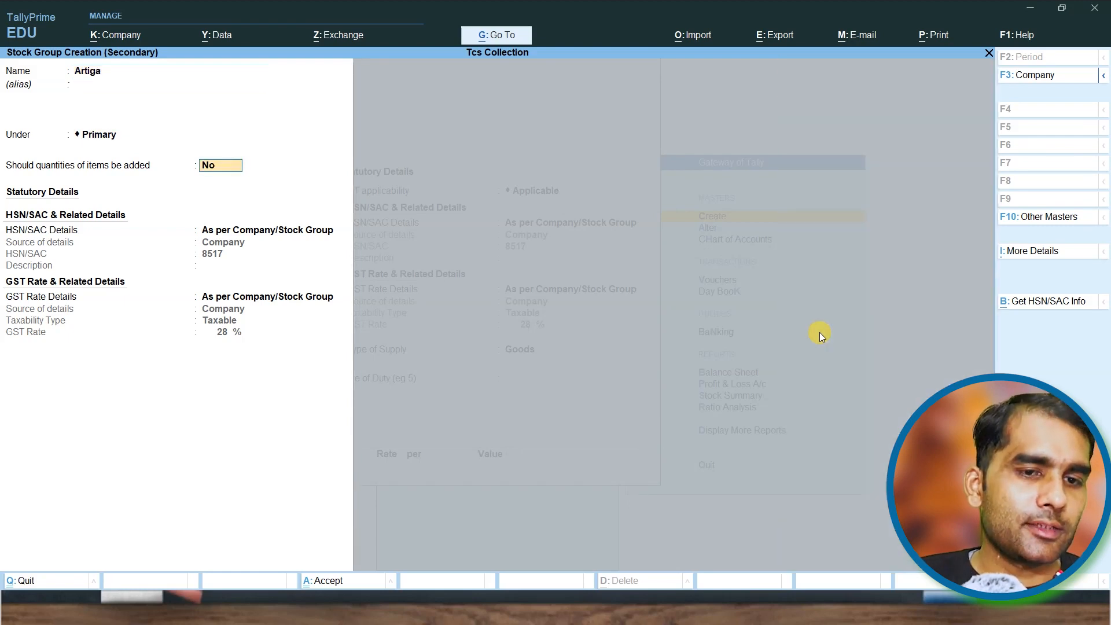
key(ctrl+a)
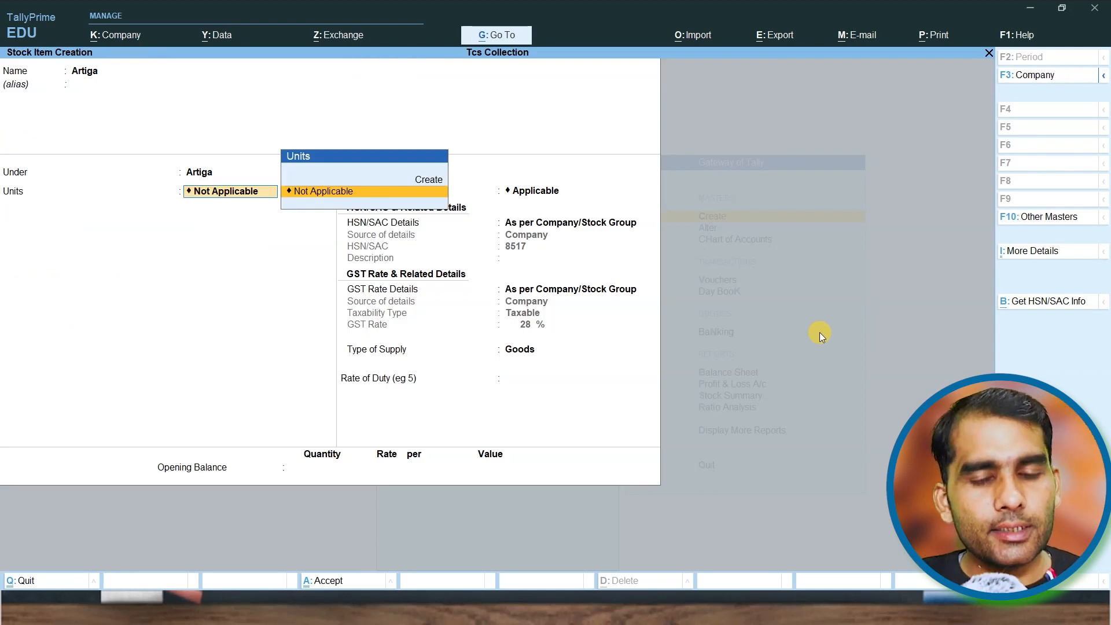
- Create a simple unit nos with UQC NOS-NUMBERS and 0 decimal places for the item, and save the Artiga stock item
key(Up)
key(Return)
text(nos)
key(Return)
key(Return)
text(no)
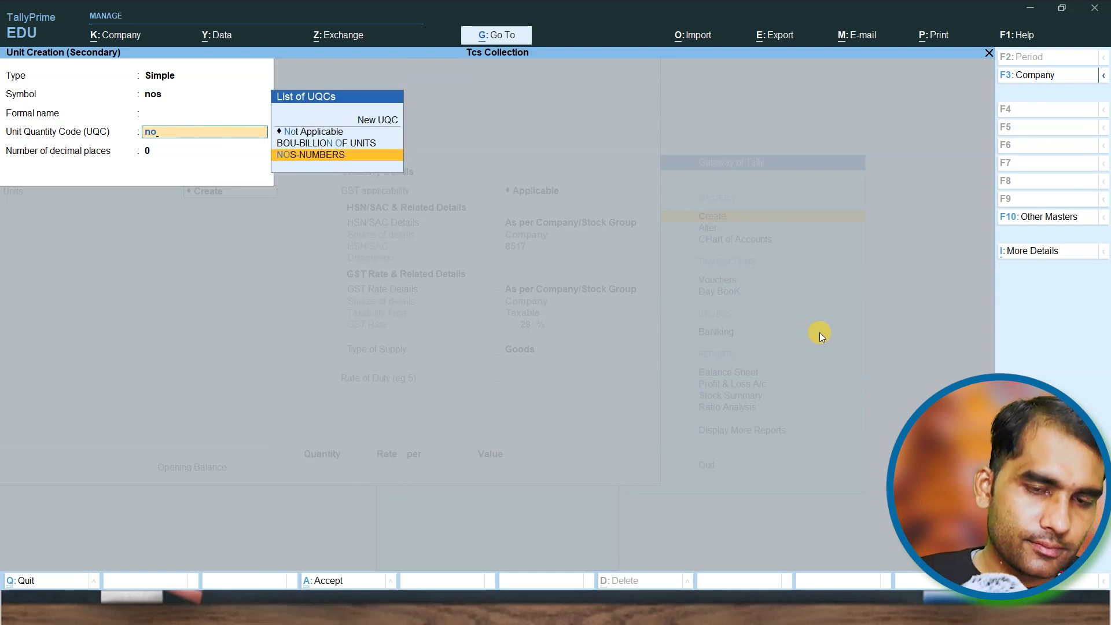
key(Return)
key(Return)
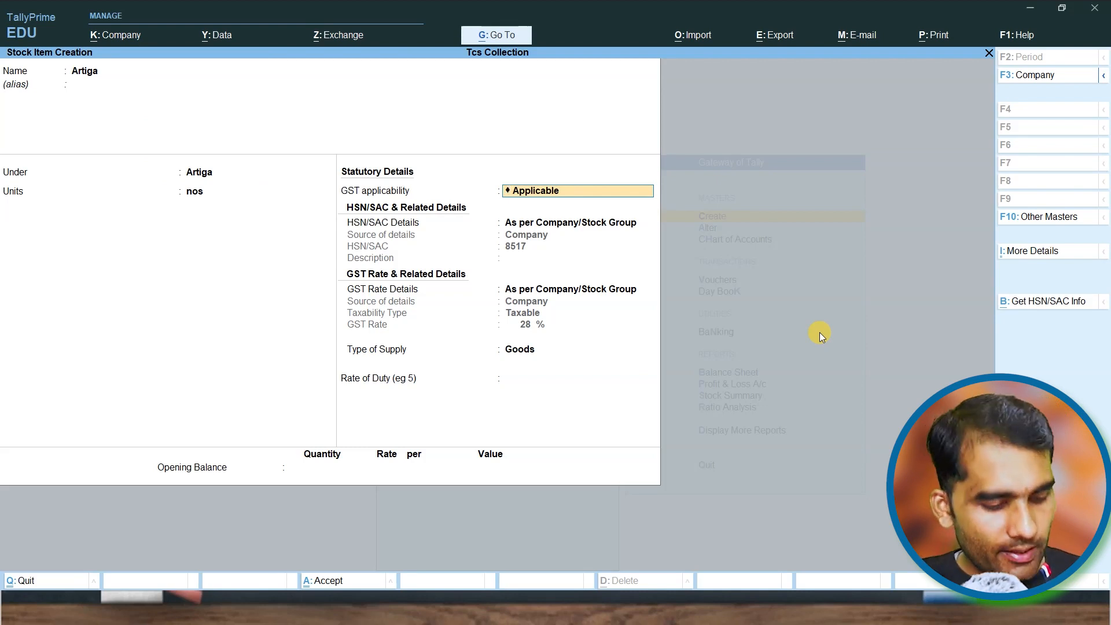
key(ctrl+a)
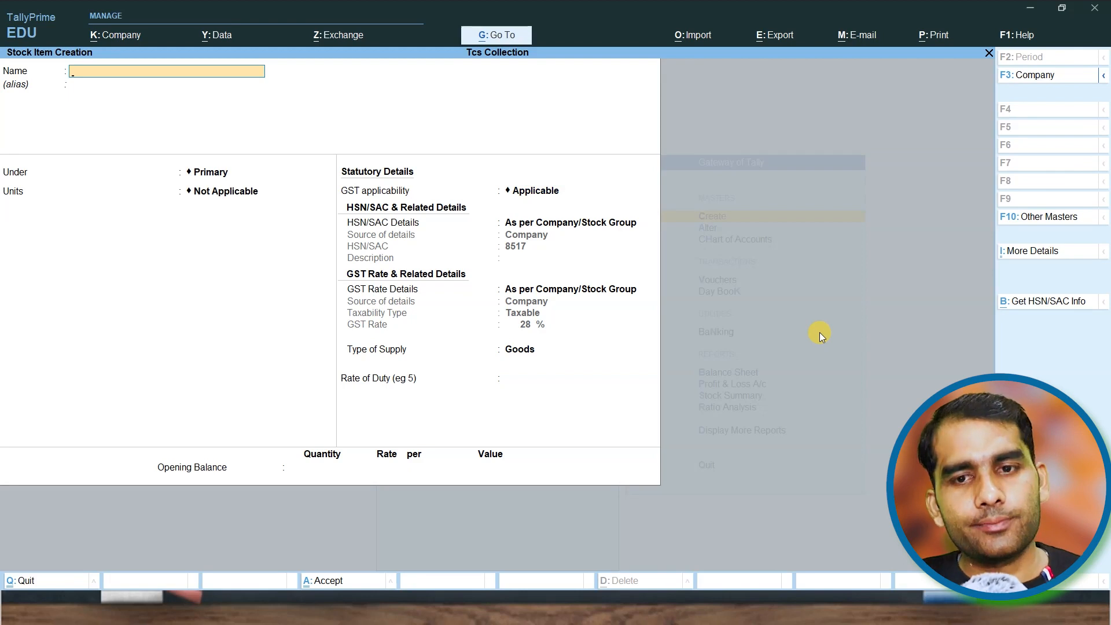
- Leave stock item creation and start a new ledger named C Gst
key(Escape)
key(Up)
key(Up)
key(Up)
key(Up)
key(Up)
key(Return)
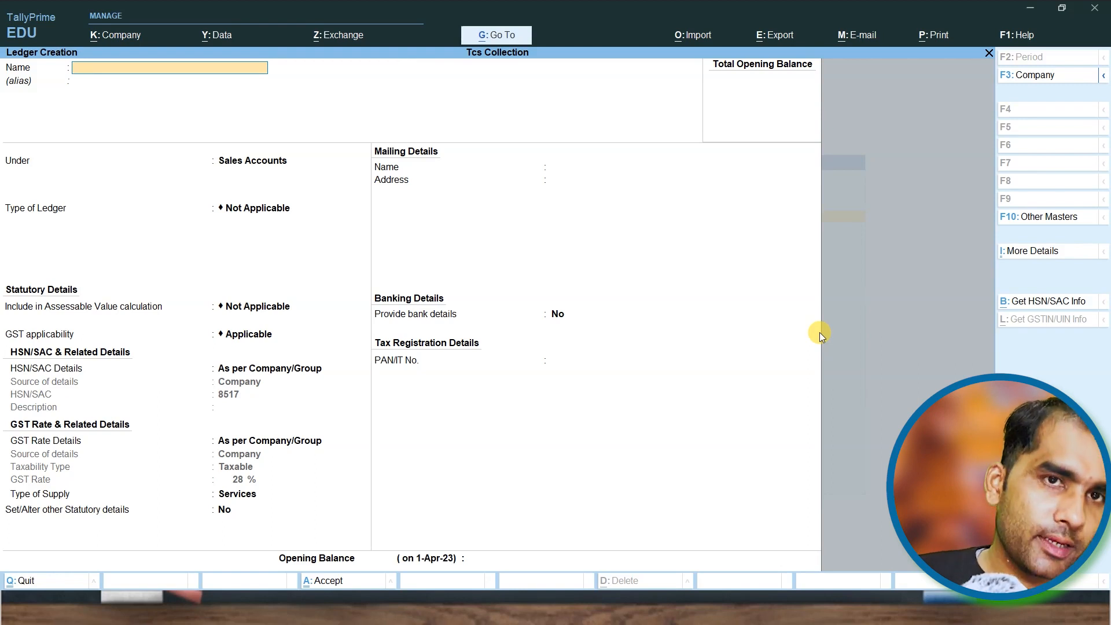
text(C Gs)
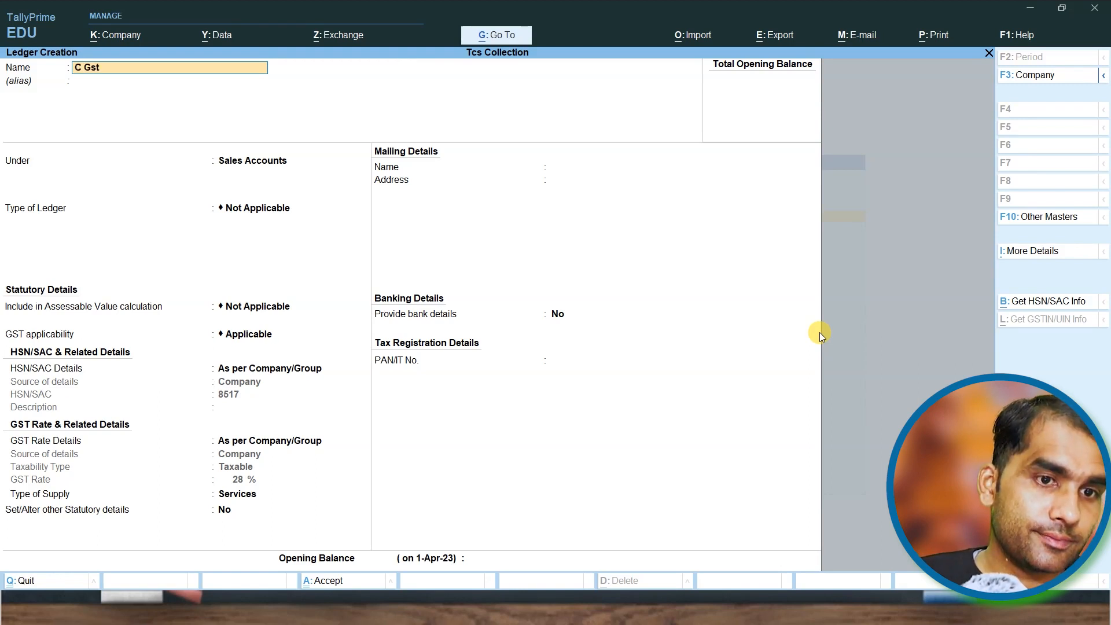
text(t)
key(Return)
- Place the C Gst ledger under Duties & Taxes with duty type GST and tax type CGST
text(D)
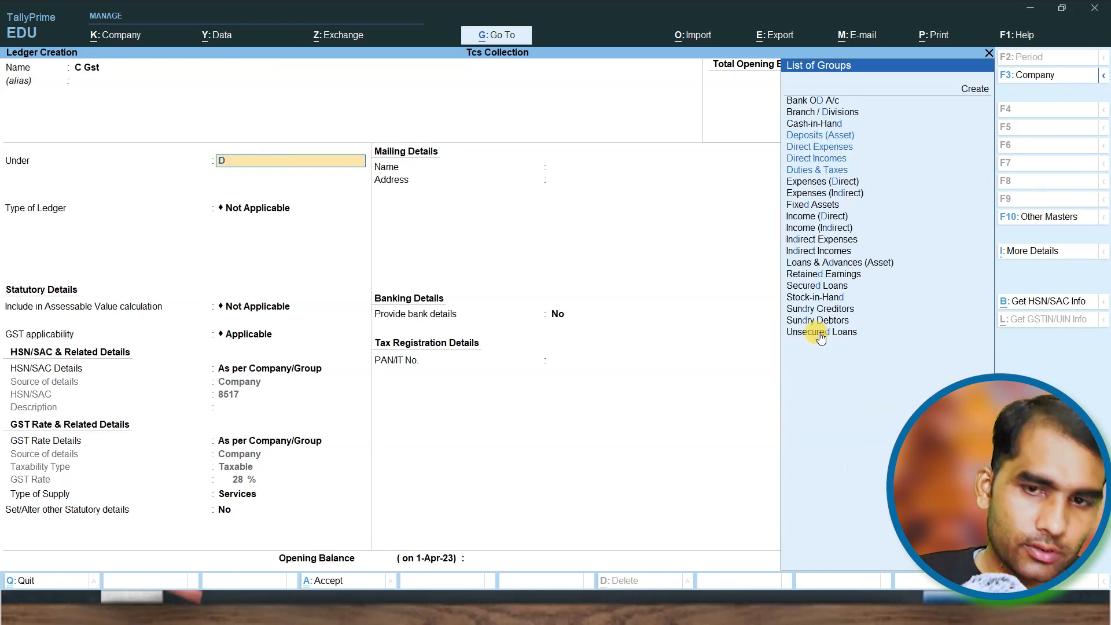
key(Down)
key(Down)
key(Down)
key(Return)
key(Up)
key(Return)
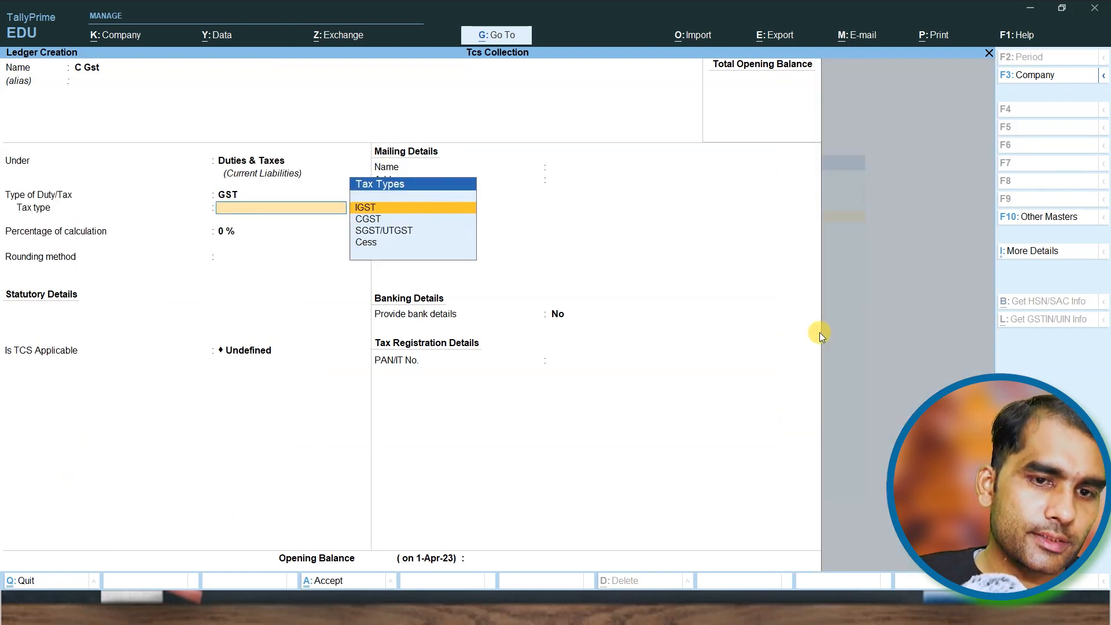
key(Down)
key(Return)
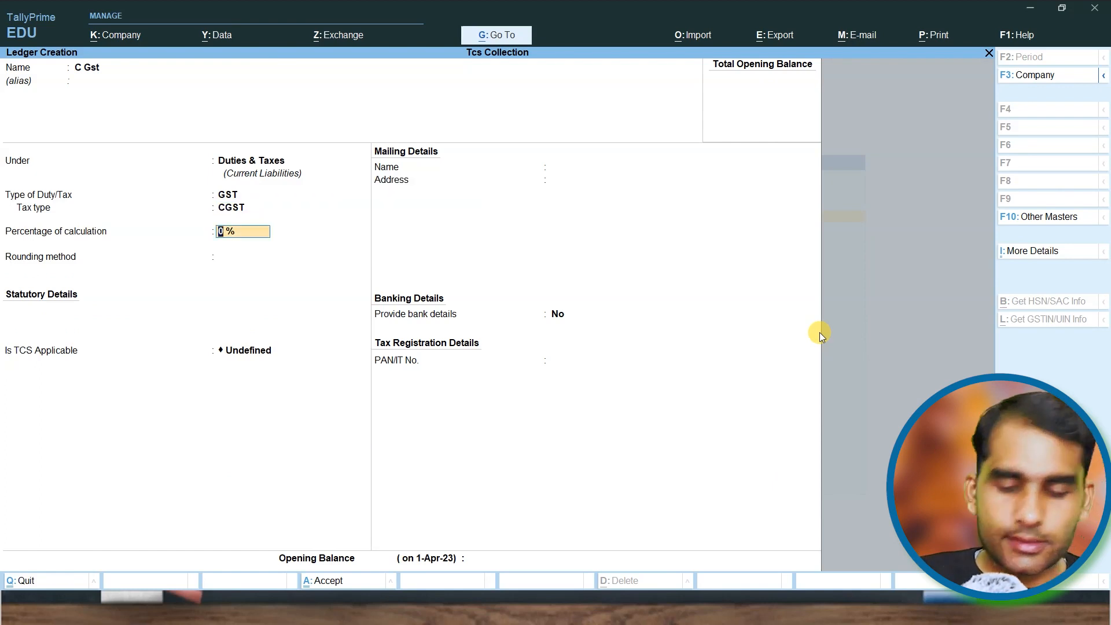
- Set the C Gst ledger's percentage of calculation to 14% with rounding Not Applicable, and save the ledger
text(2)
key(BackSpace)
text(14)
key(Return)
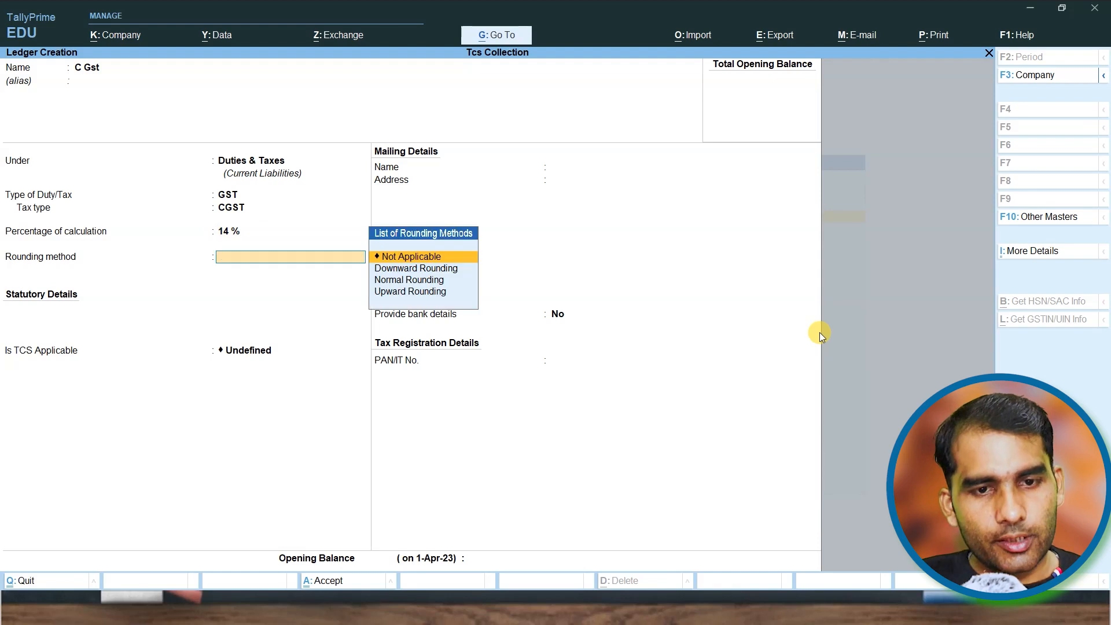
key(Return)
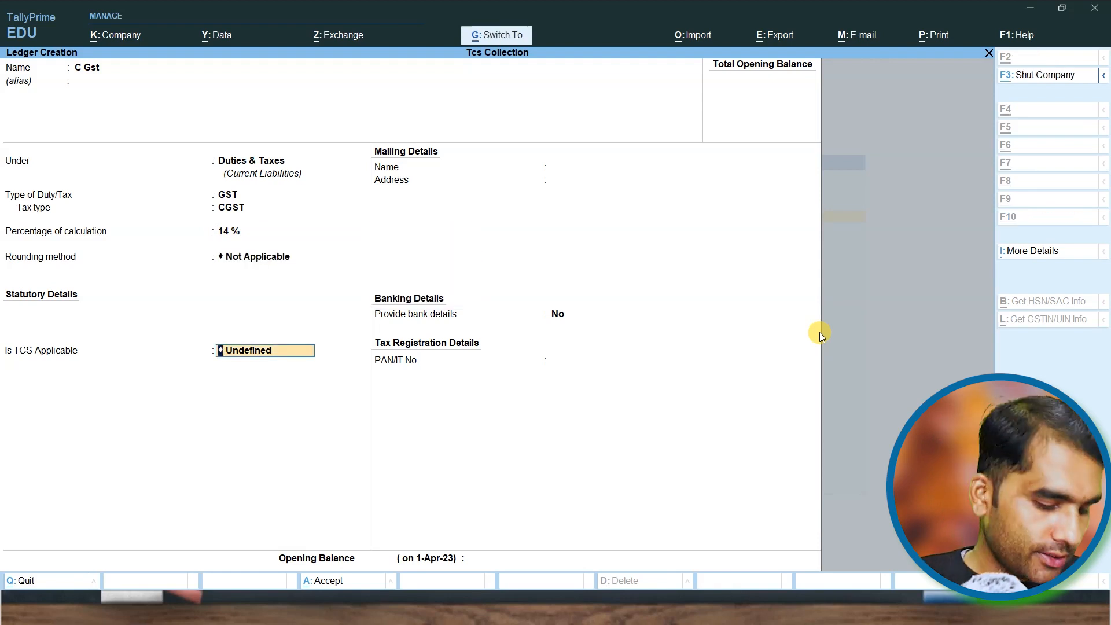
key(Return)
- Name the next ledger S Gst, keep it under Duties & Taxes, and set duty type GST with tax type SGST/UTGST
text(S Gst)
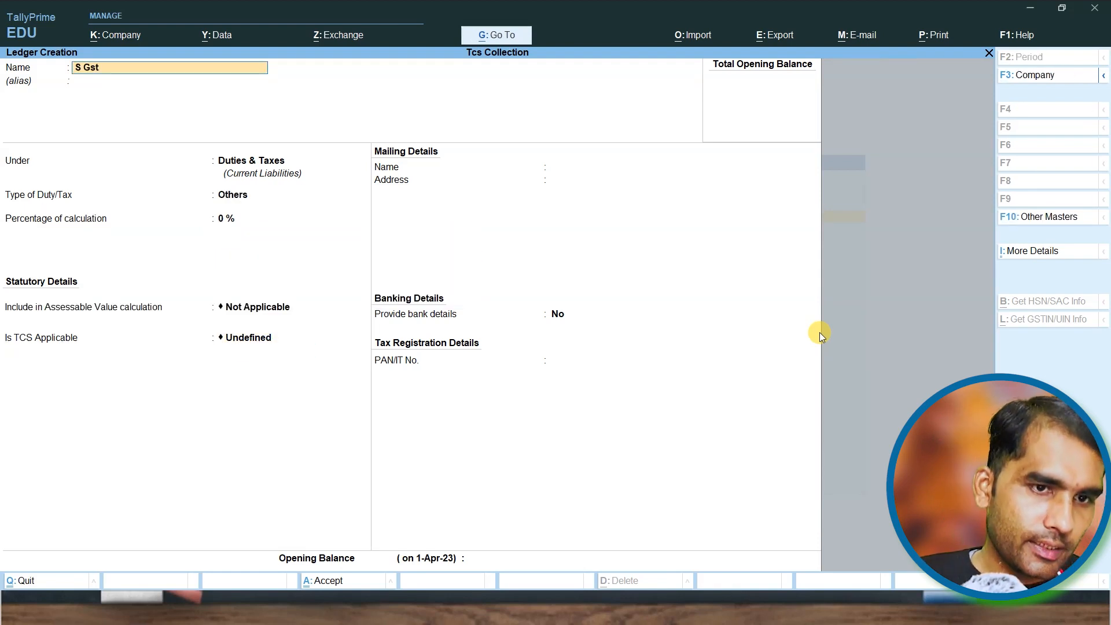
key(Return)
key(Return)
key(Return)
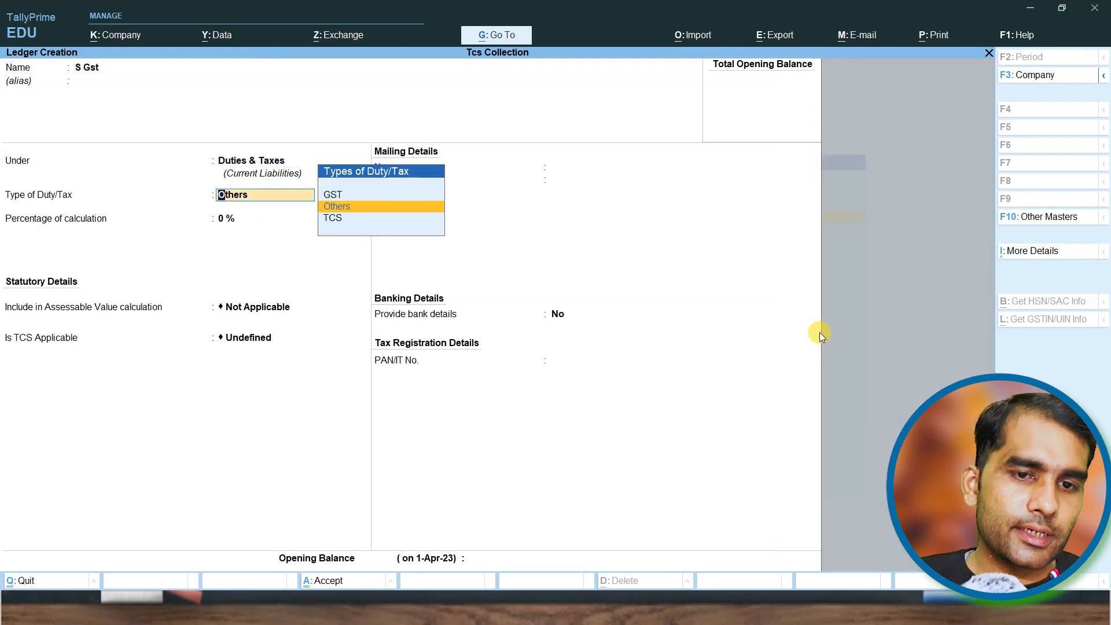
key(Up)
key(Return)
key(Down)
key(Down)
key(Return)
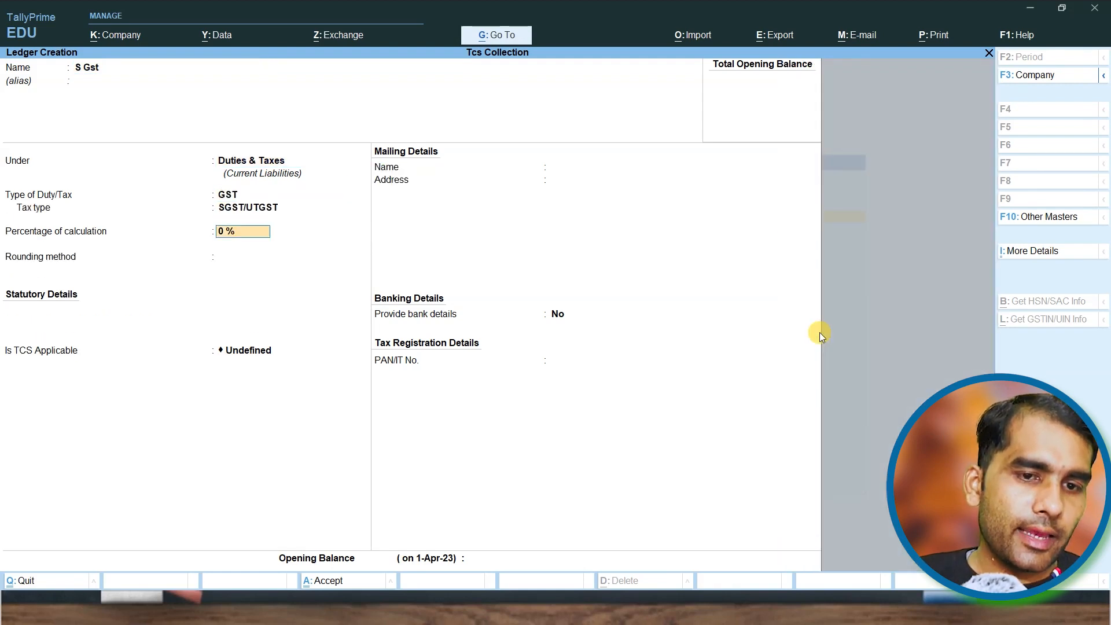
- Set the S Gst ledger's percentage of calculation to 14%, choose its rounding method, and save the ledger
text(14)
key(Return)
key(Down)
key(Down)
key(Return)
key(ctrl+a)
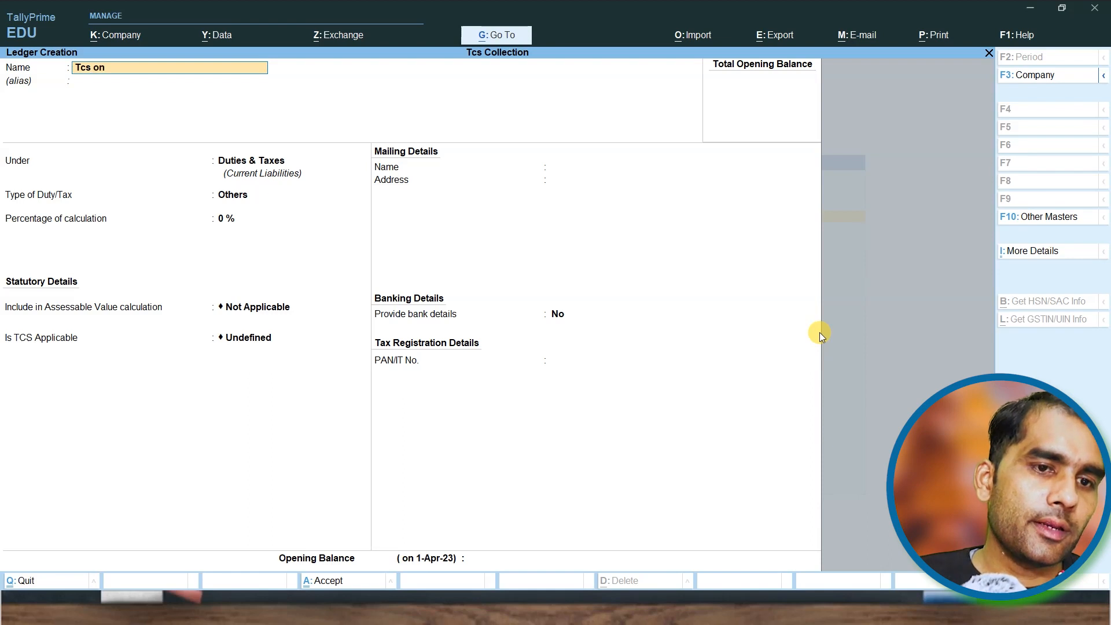
- Complete the new ledger's name as Tcs on Vehicle
text(Vb)
text(ehicle)
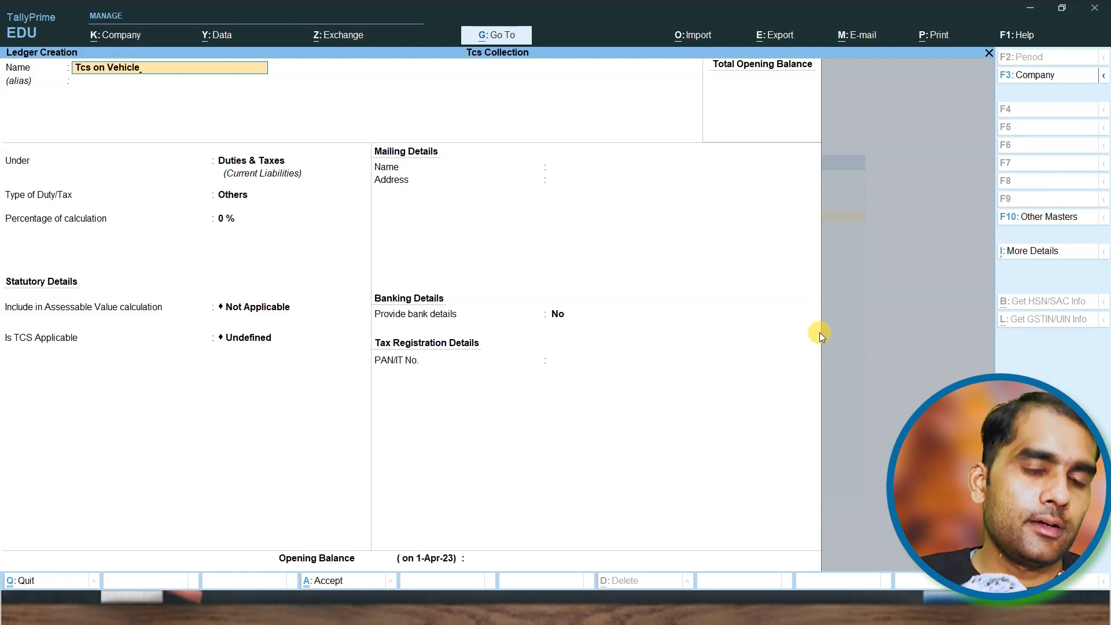
key(Return)
key(Return)
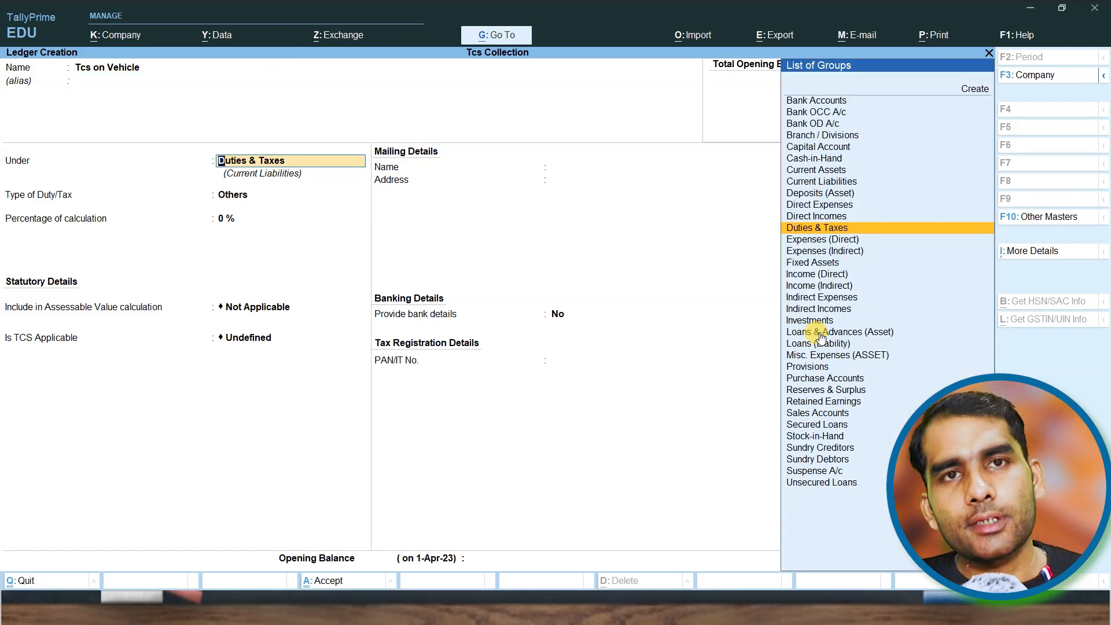
- Place the Tcs on Vehicle ledger under Duties & Taxes with TCS as the type of duty/tax
text(D)
key(Down)
key(Down)
key(Down)
key(Down)
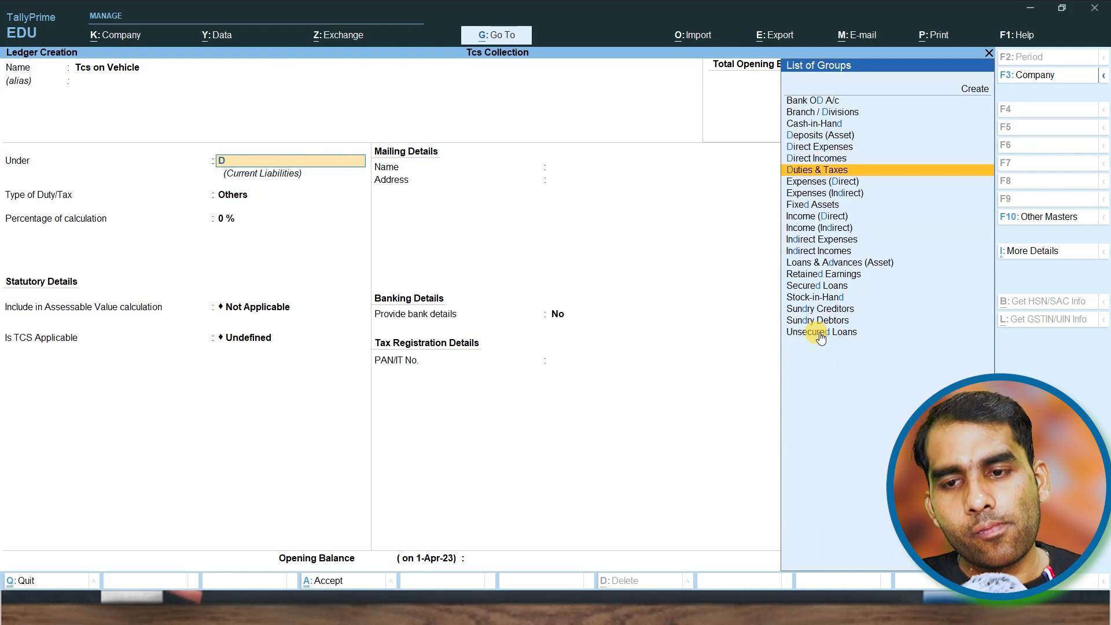
key(Return)
key(Down)
key(Return)
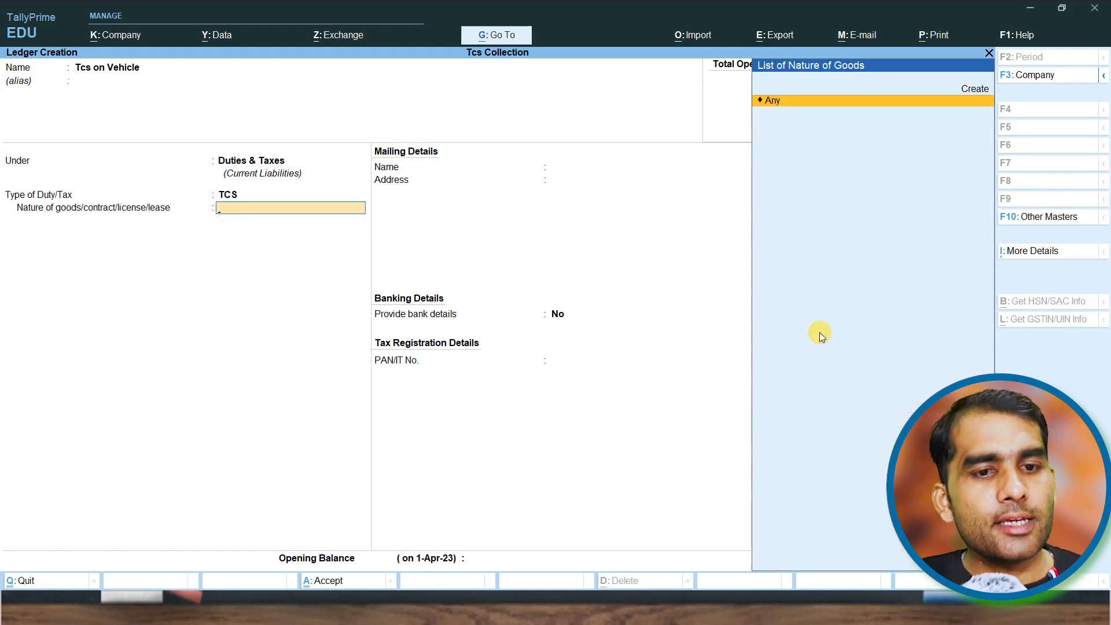
- Start creating a TCS nature of goods for the ledger and name it Tcs on Vehicle
key(Up)
key(Return)
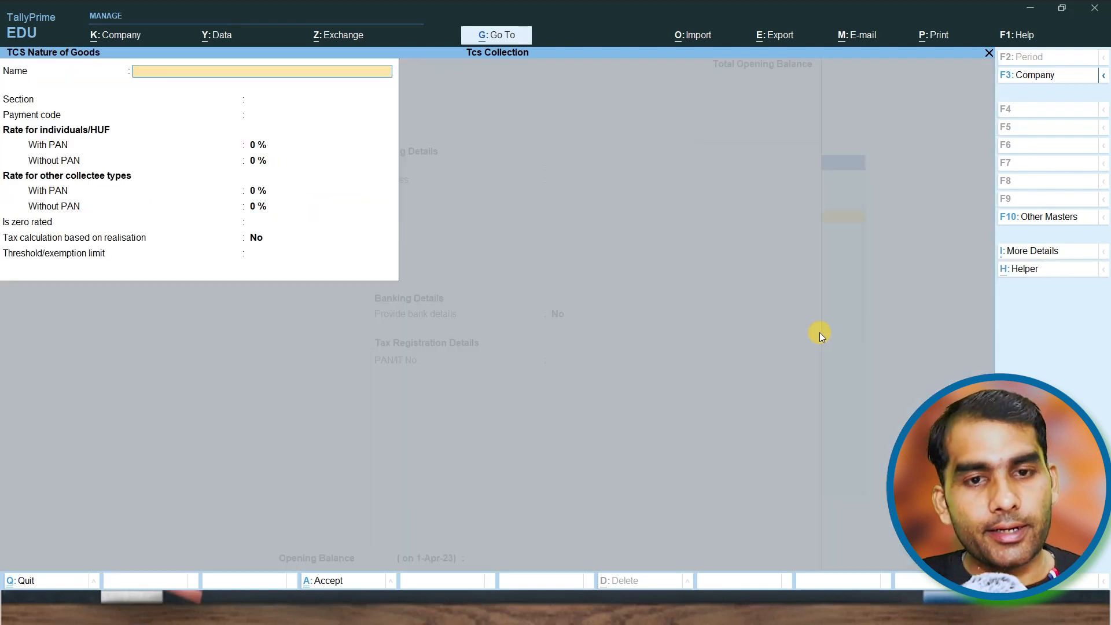
text(T)
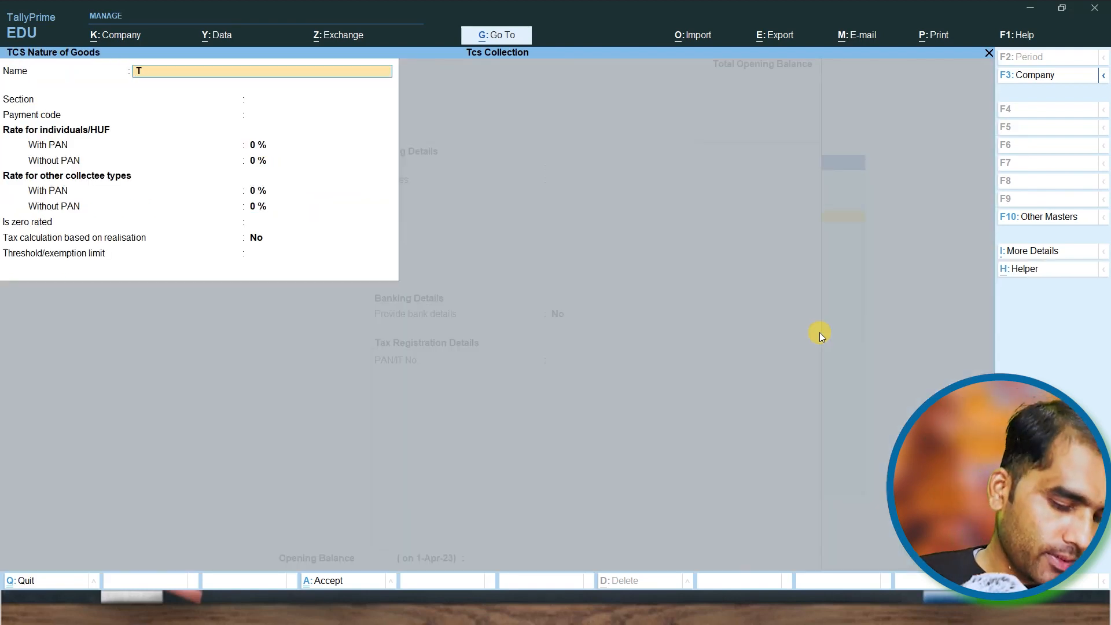
text(cs on Vehicle)
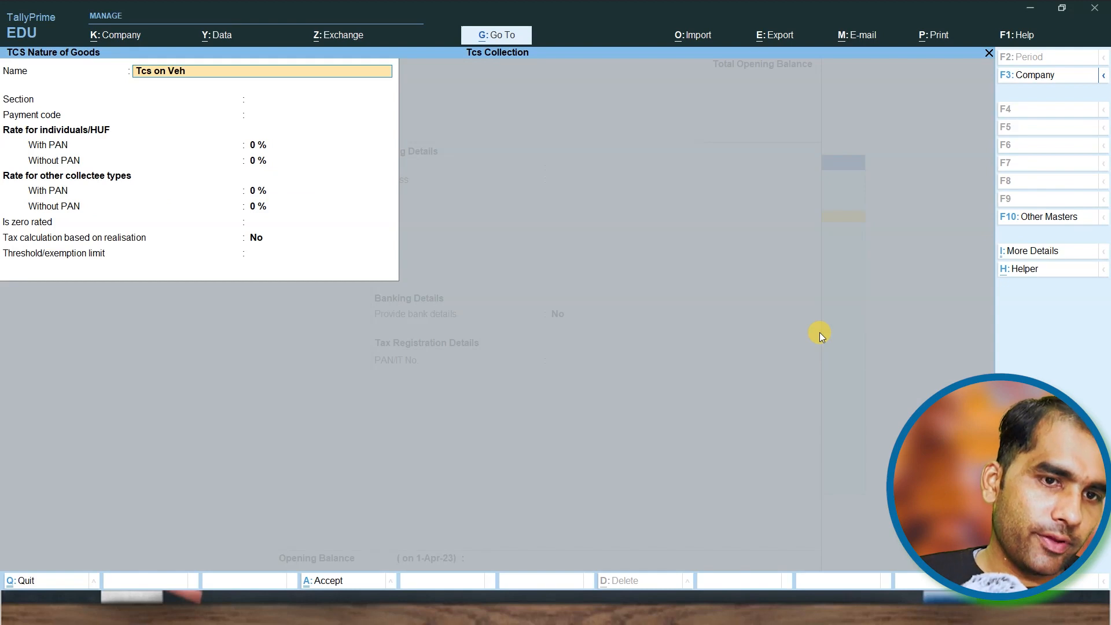
key(Return)
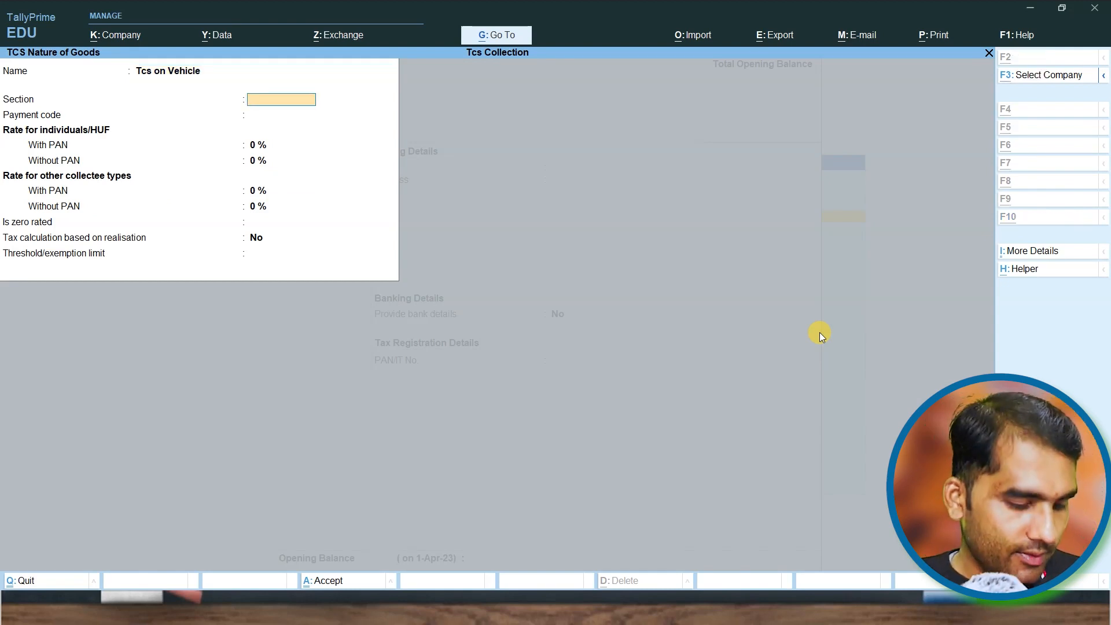
- Switch to Microsoft Edge, look up the TCS section for car vehicles in the Bing Chat answer, and return to TallyPrime
key(alt+Tab)
key(alt+Tab)
key(alt+Tab)
key(alt+Tab)
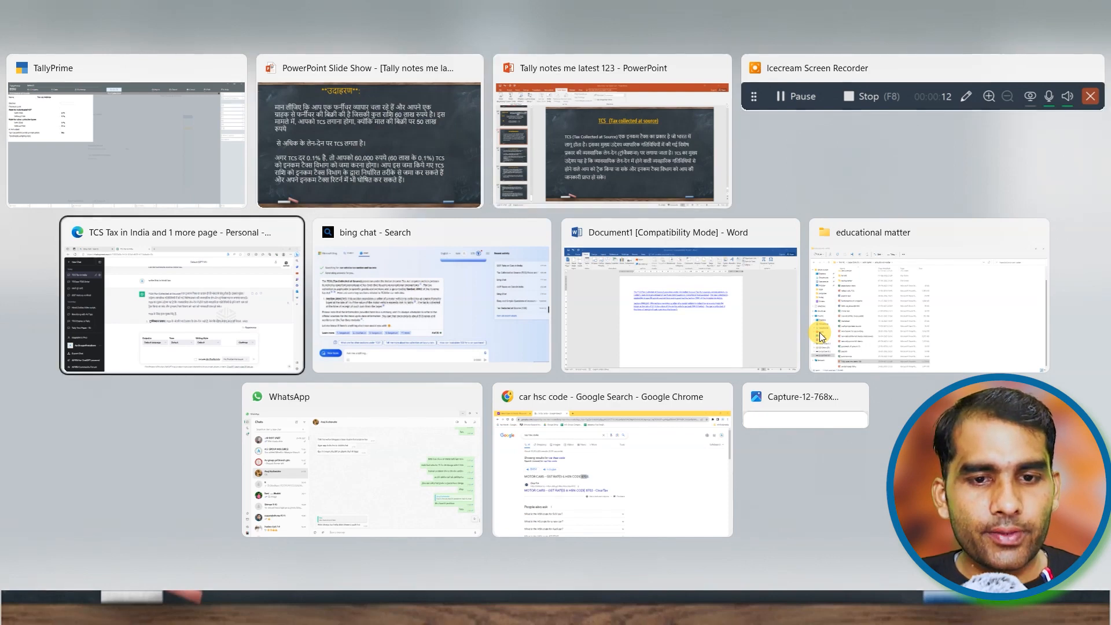
key(alt+Tab)
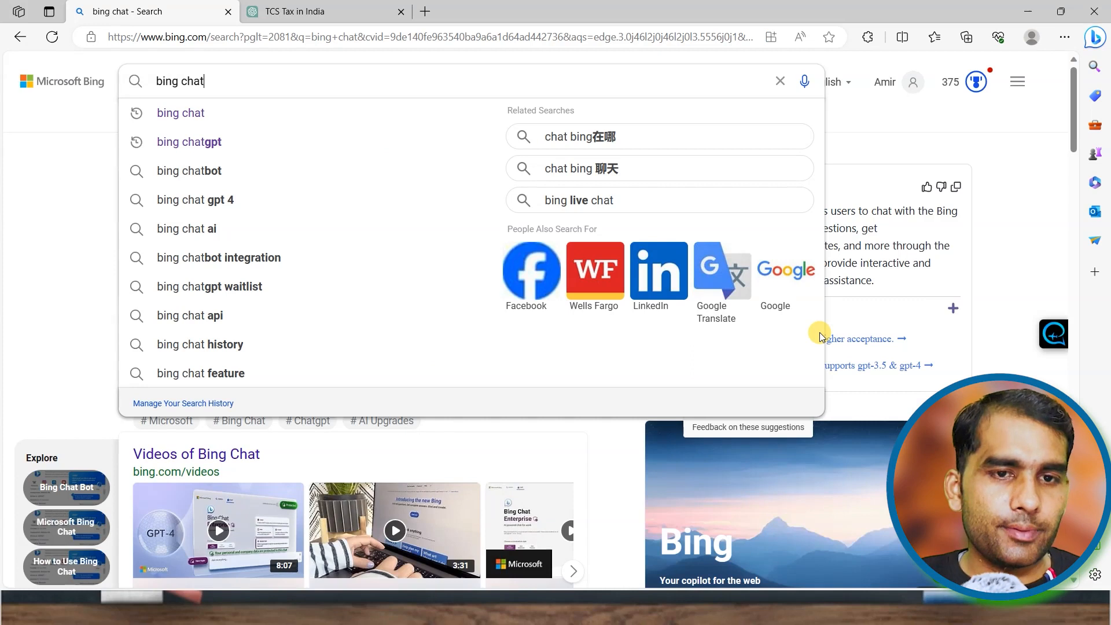
click(20, 278)
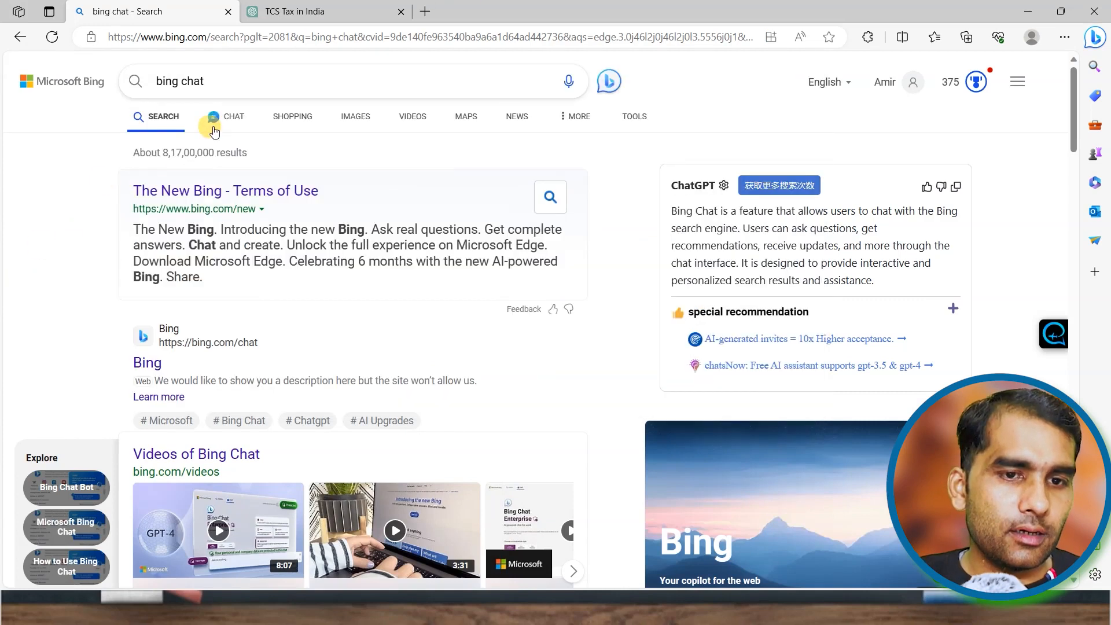
click(213, 129)
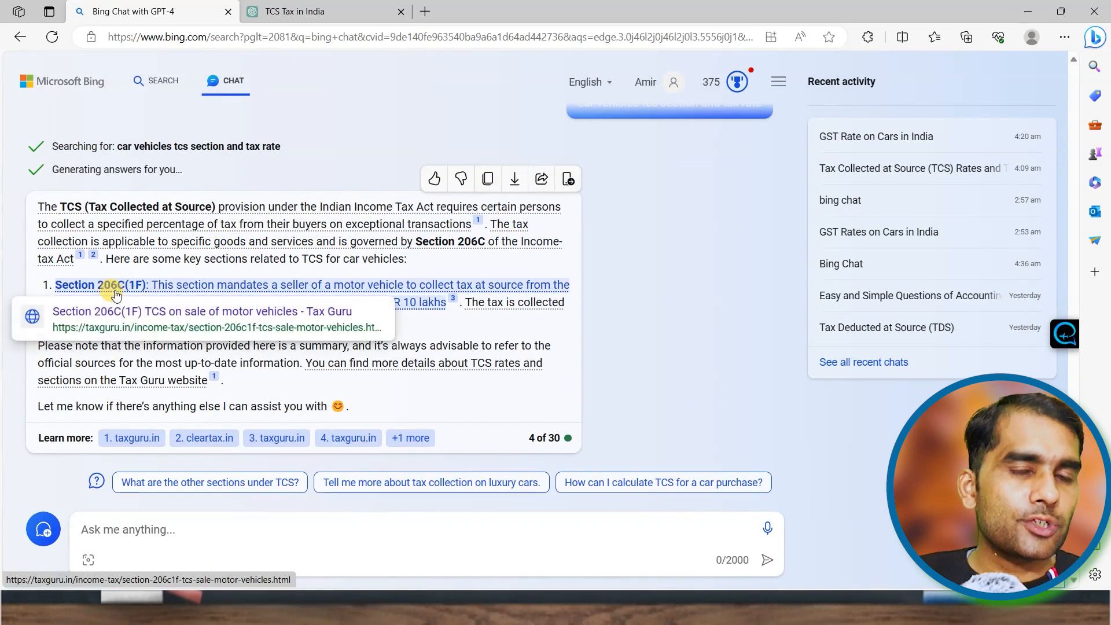
key(alt+Tab)
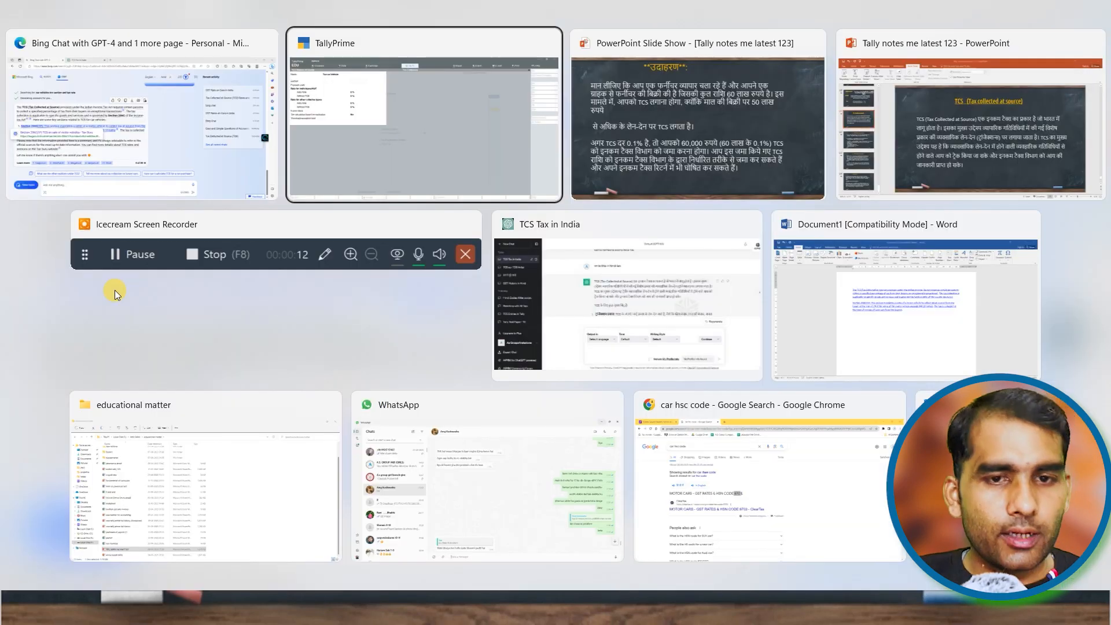
- Set the nature of goods section to 206c, with rates of 1% with PAN and 5% without PAN for all collectee types
text(206c)
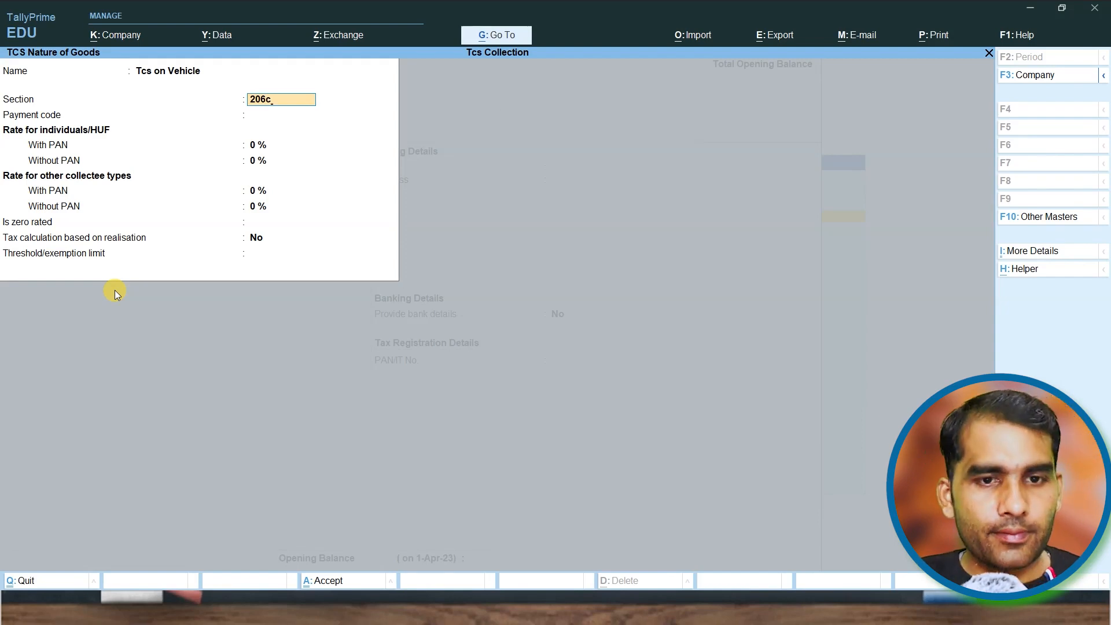
key(Return)
key(Return)
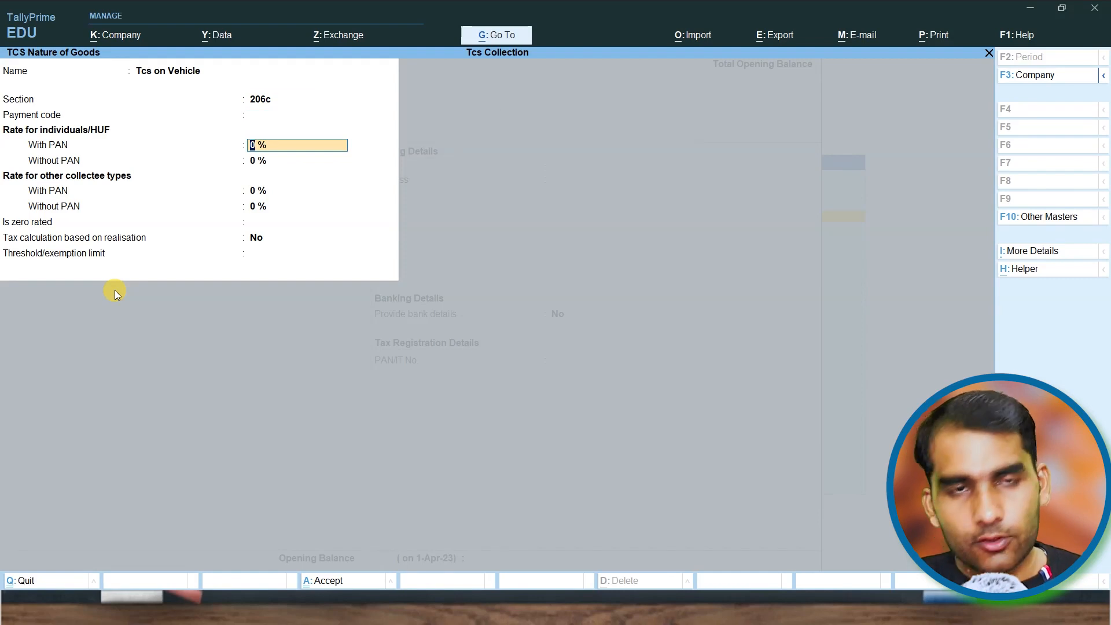
text(1)
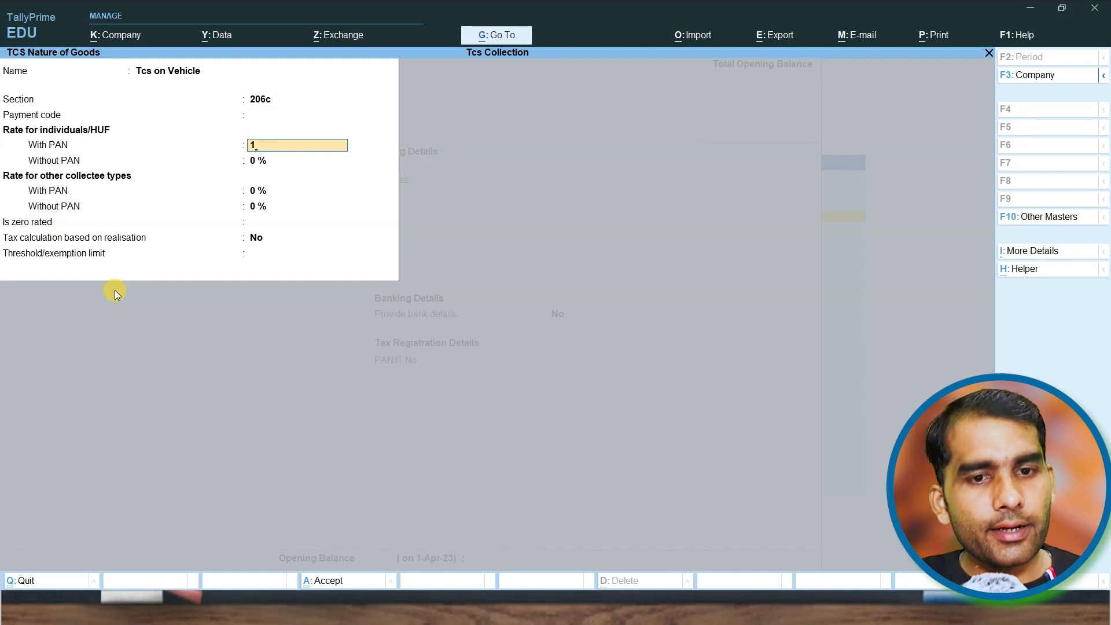
key(Return)
text(5)
key(Return)
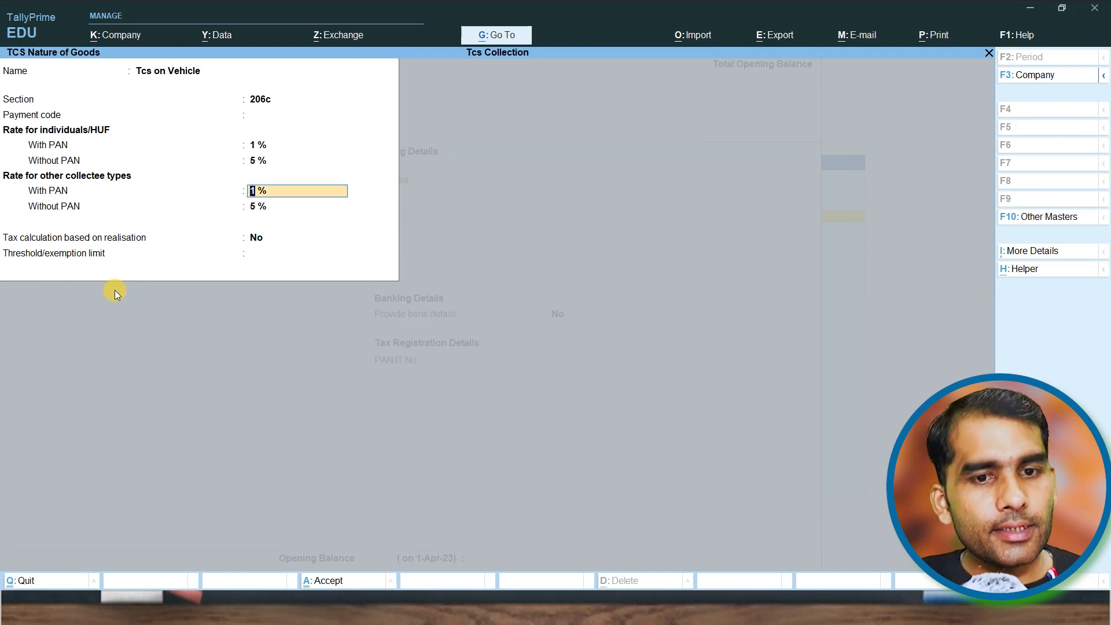
key(Return)
key(Return)
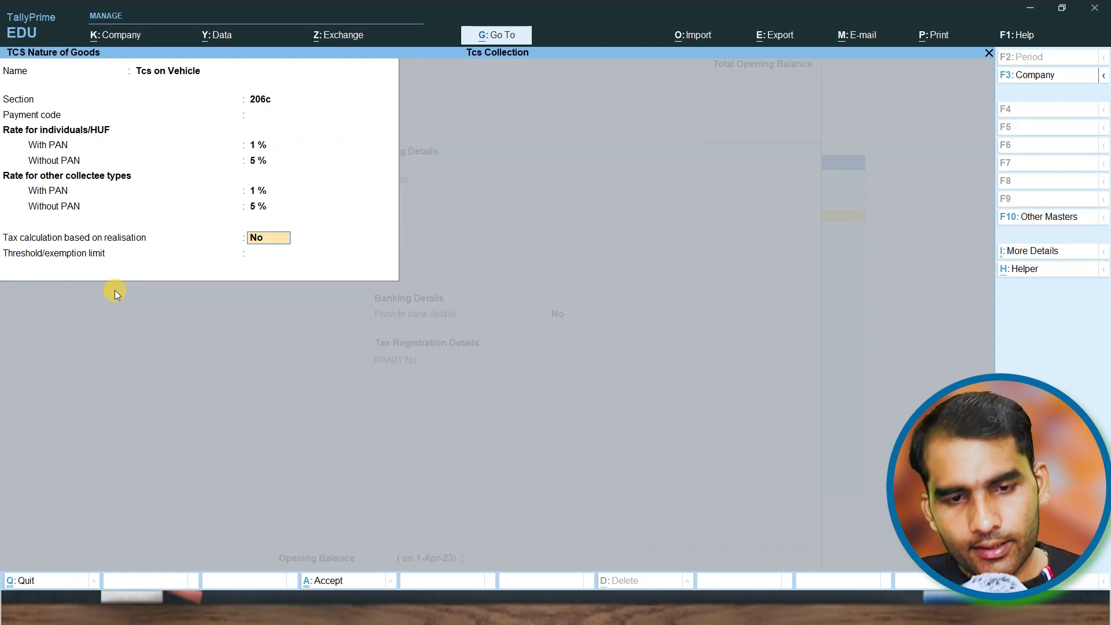
- Set the threshold/exemption limit to 1000000 and save both the nature of goods and the Tcs on Vehicle ledger
key(Return)
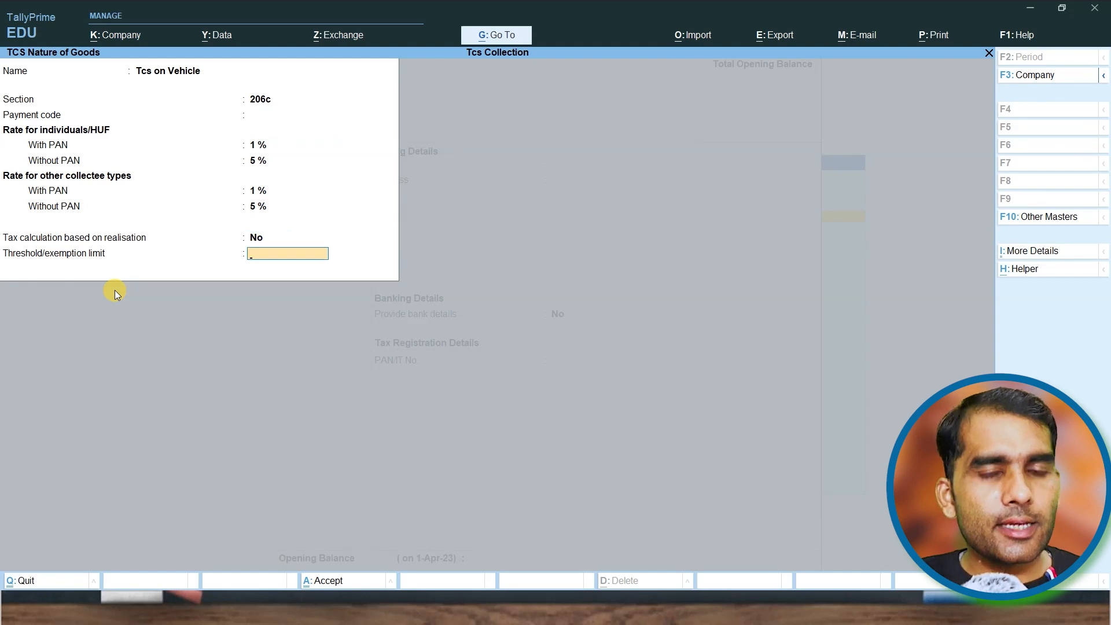
text(10)
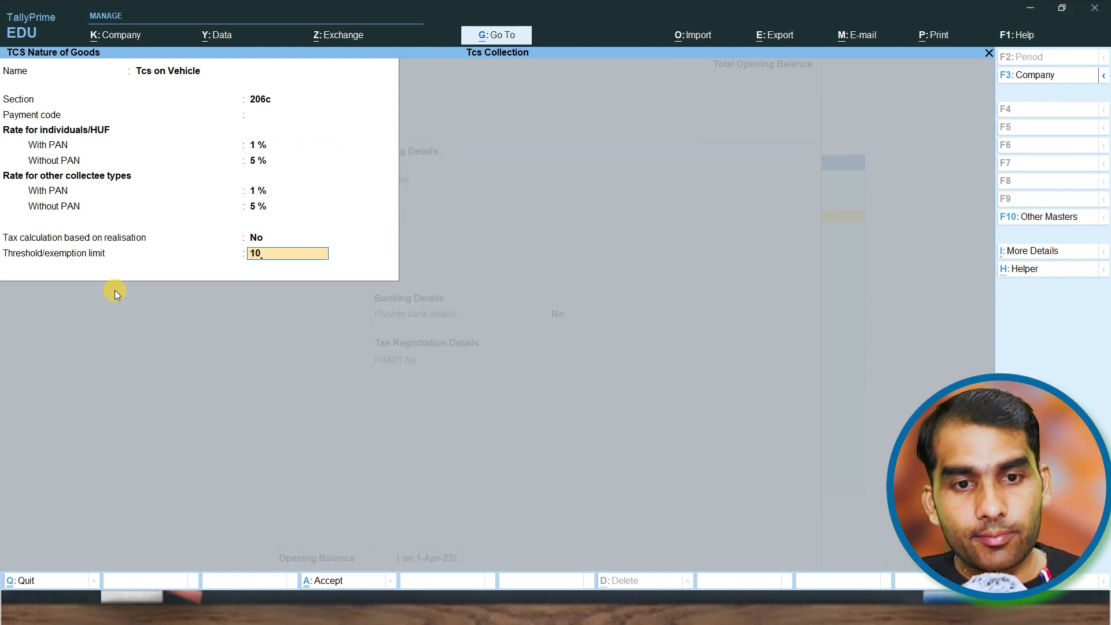
text(0)
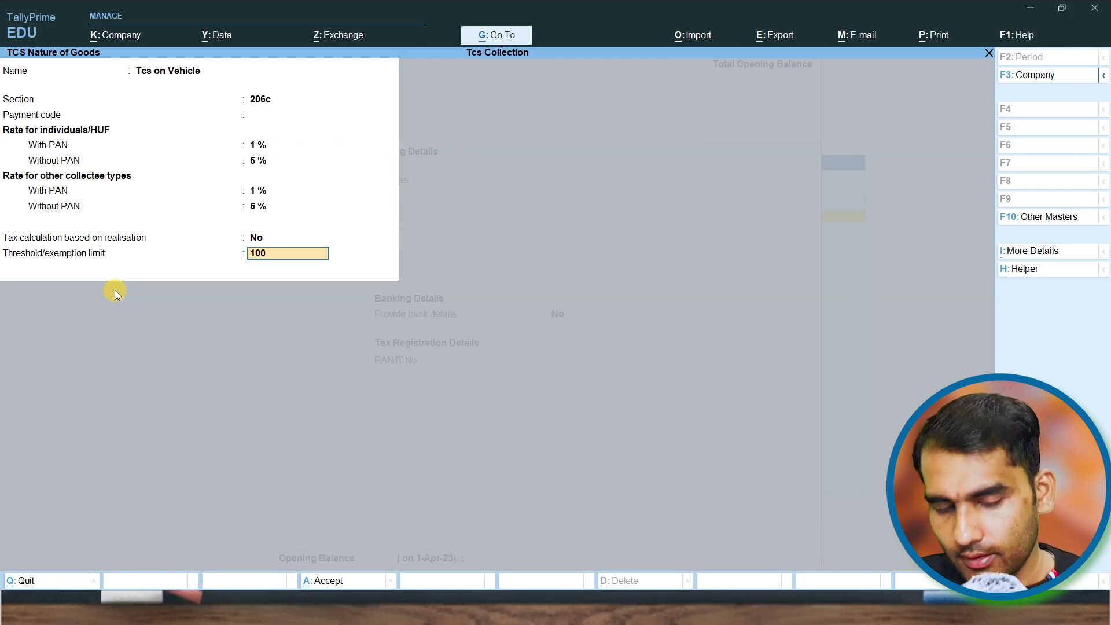
text(0000)
key(Return)
key(Return)
key(Return)
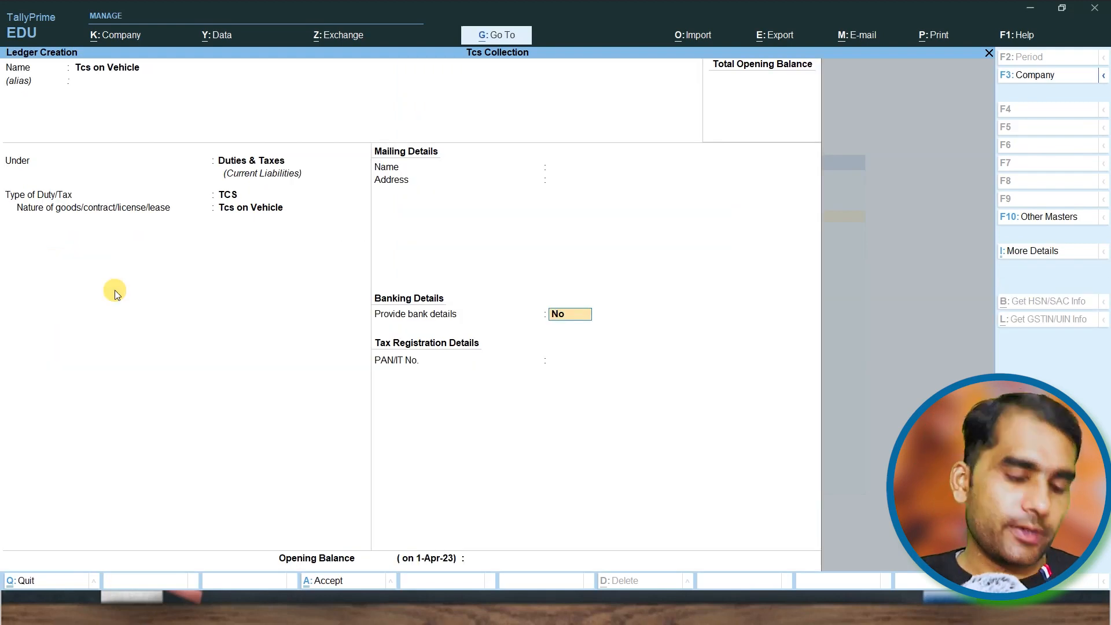
key(ctrl+a)
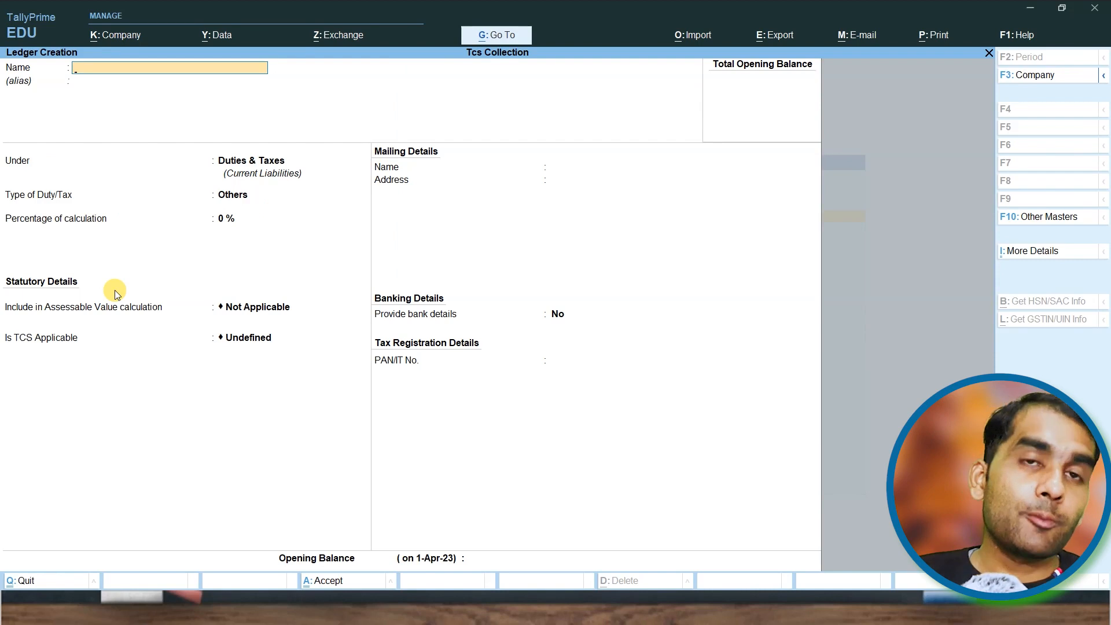
- Start a ledger with the customer's name under Sundry Debtors, keeping bill-by-bill balances on and the default credit period empty
text(Roha)
key(Return)
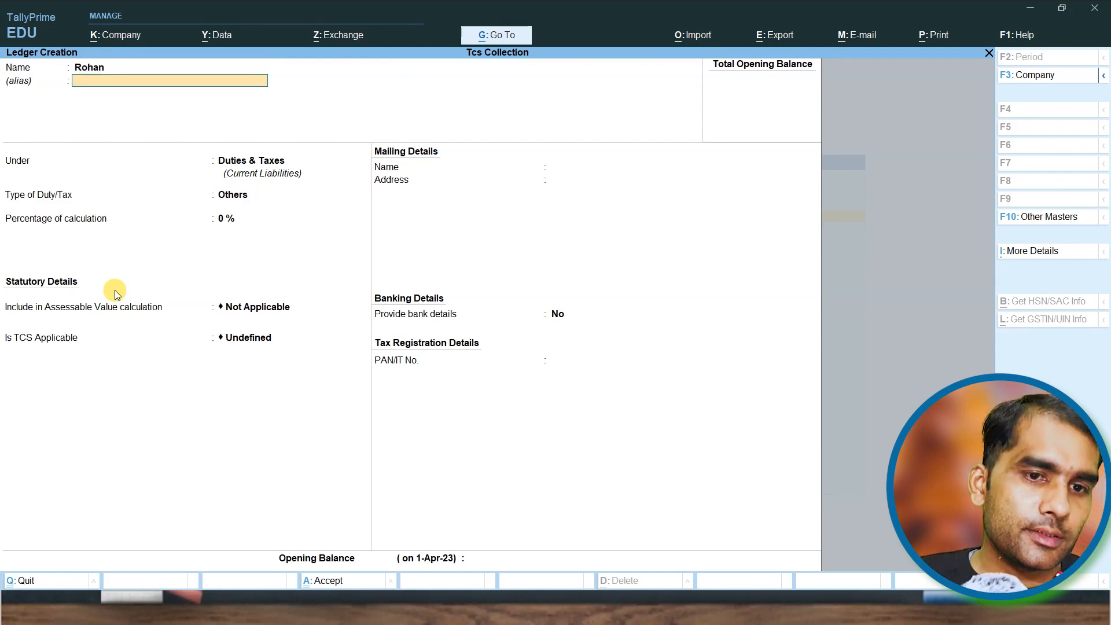
key(Return)
key(Down)
key(Down)
key(Down)
key(Down)
key(Down)
key(Down)
key(Down)
key(Down)
key(Down)
key(Down)
key(Down)
key(Down)
key(Down)
key(Down)
key(Down)
key(Down)
key(Down)
key(Down)
key(Down)
key(Down)
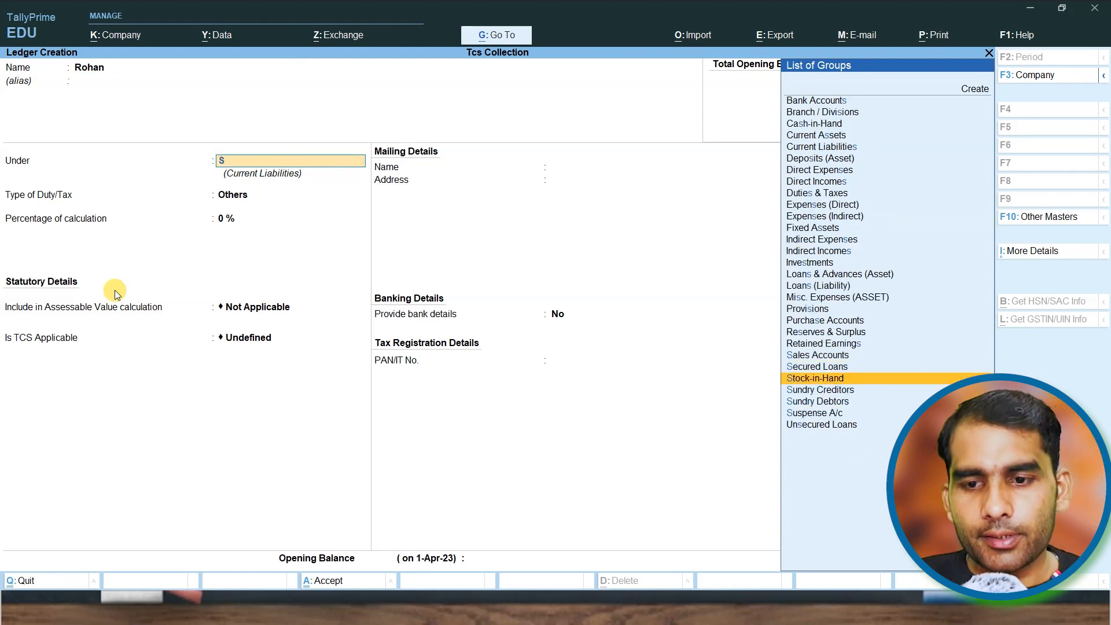
key(Return)
key(Return)
key(Return)
key(Return)
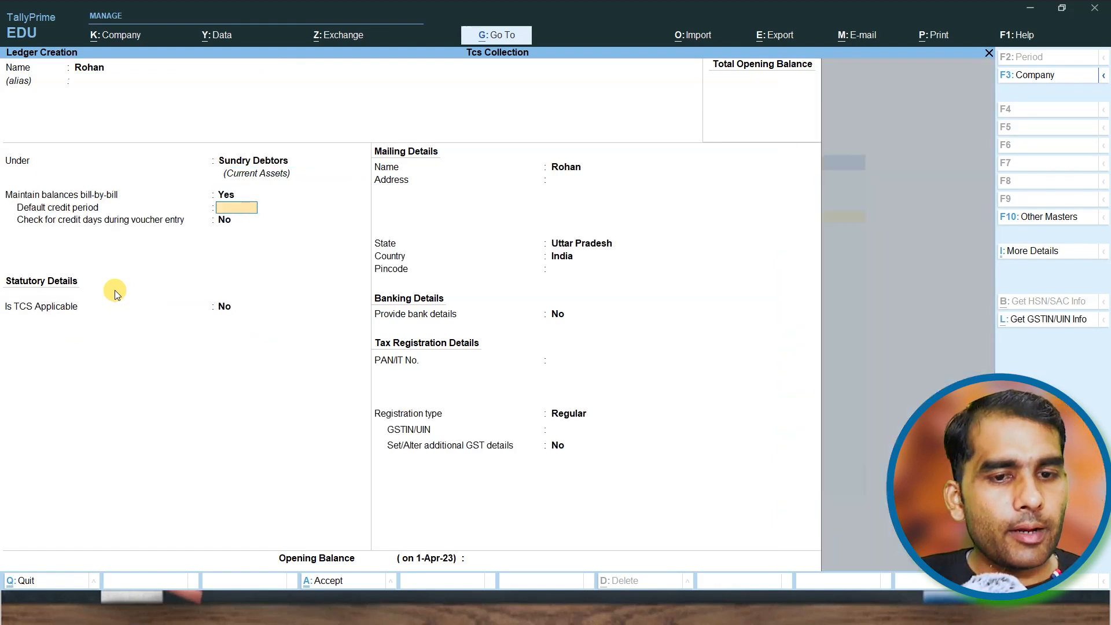
- Make TCS applicable to the customer ledger with buyer/lessee type Company - Non Resident, and save the ledger
key(y)
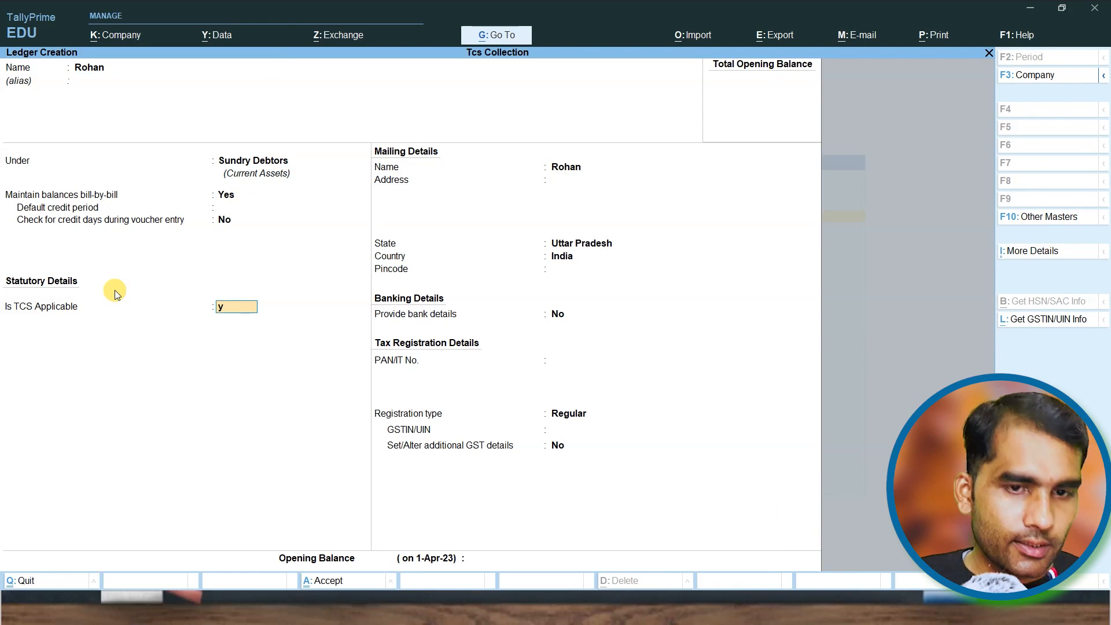
key(Return)
key(Down)
key(Down)
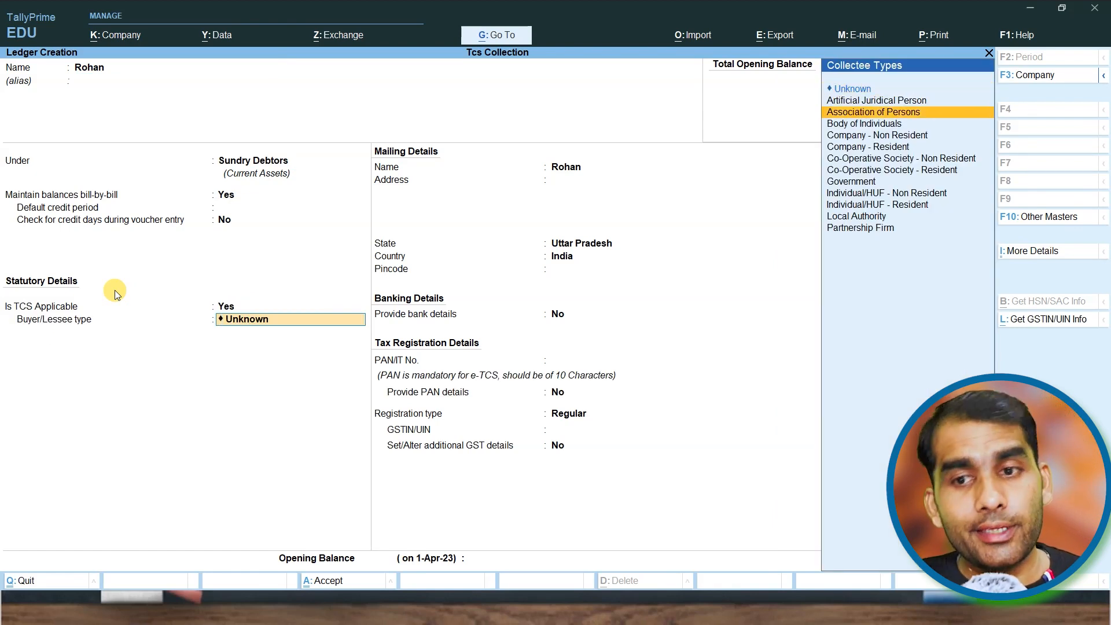
key(Down)
key(Down)
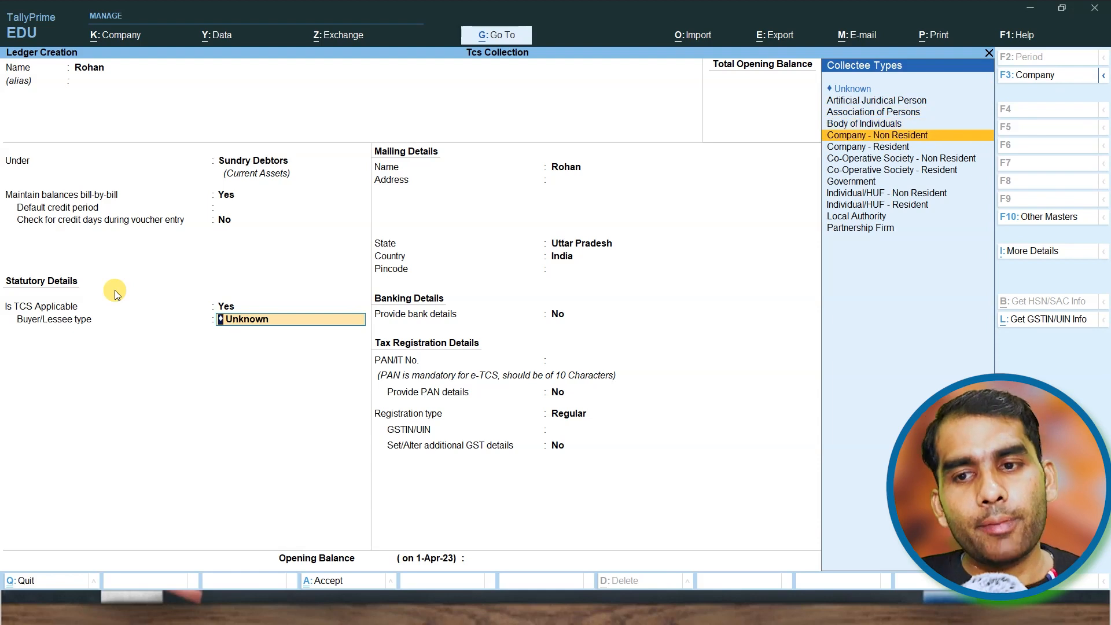
key(Return)
key(Return)
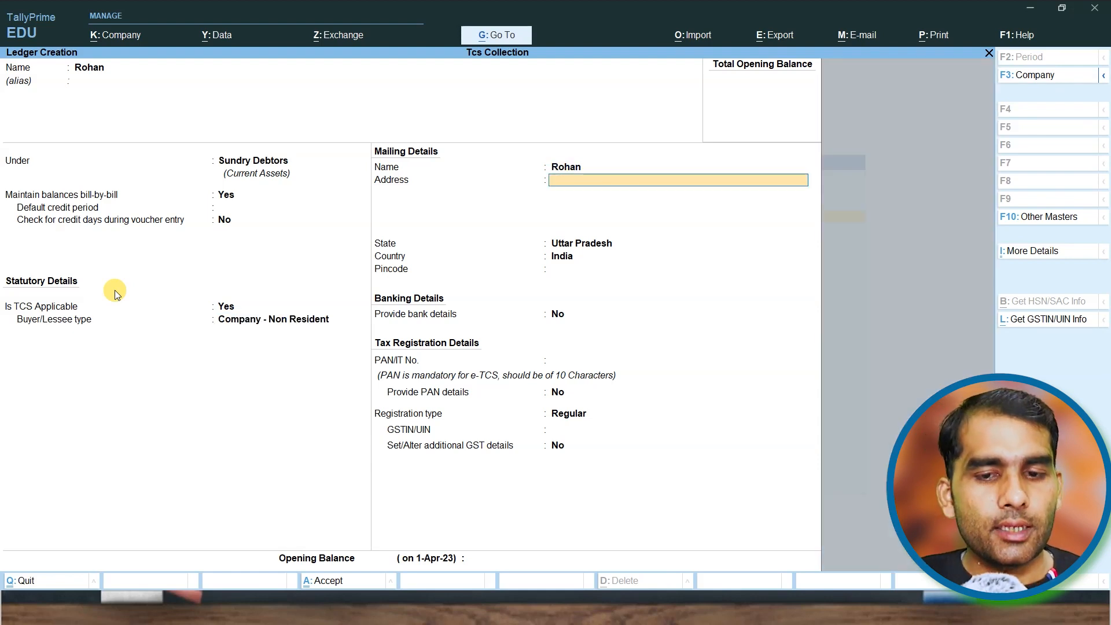
key(Return)
key(Return)
key(Return)
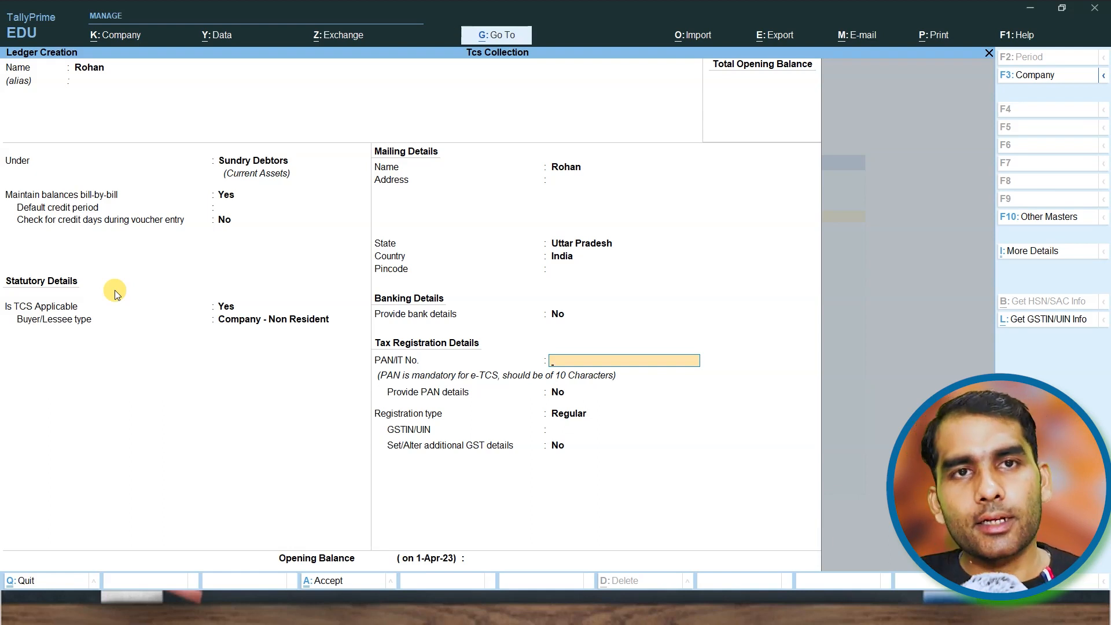
key(ctrl+a)
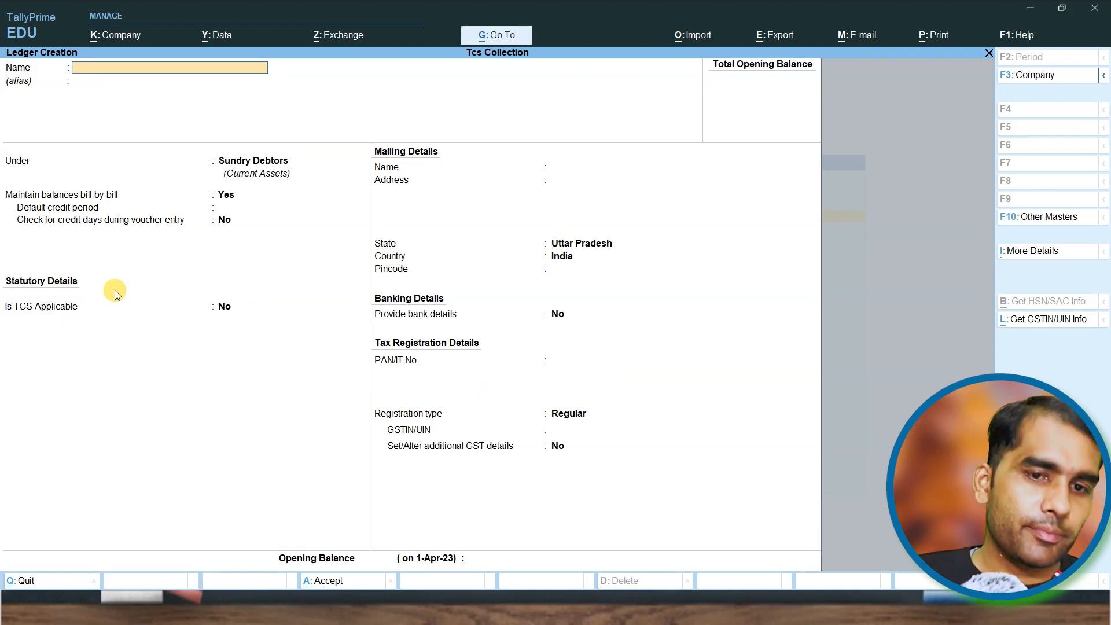
- Start a ledger named Sales under Sales Accounts, keeping the default ledger type, GST and HSN/SAC details
text(Sales)
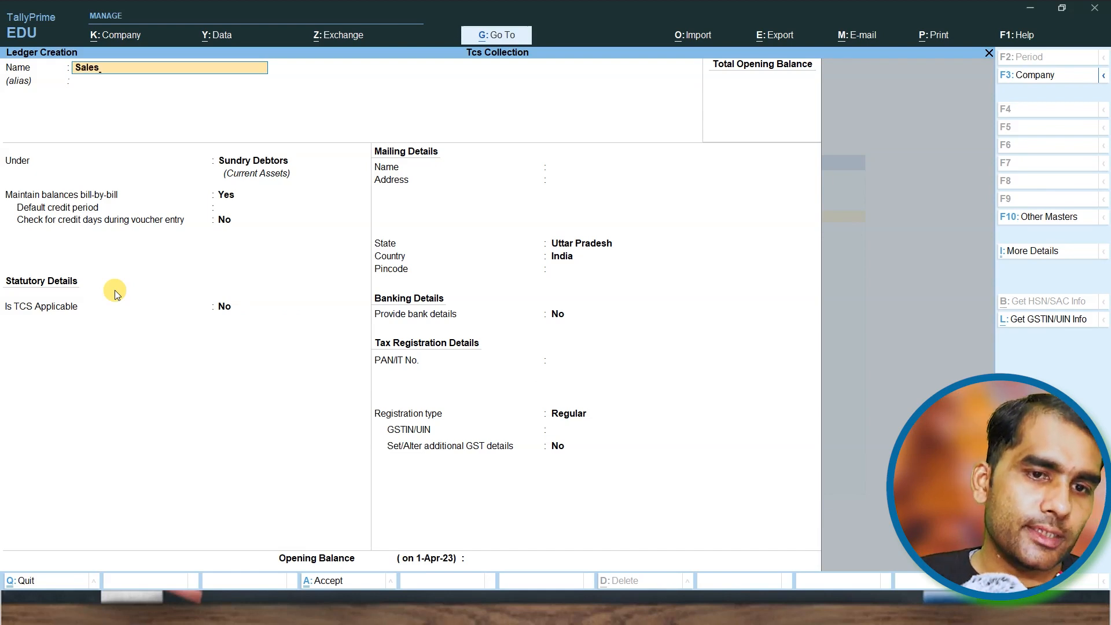
key(Return)
key(Return)
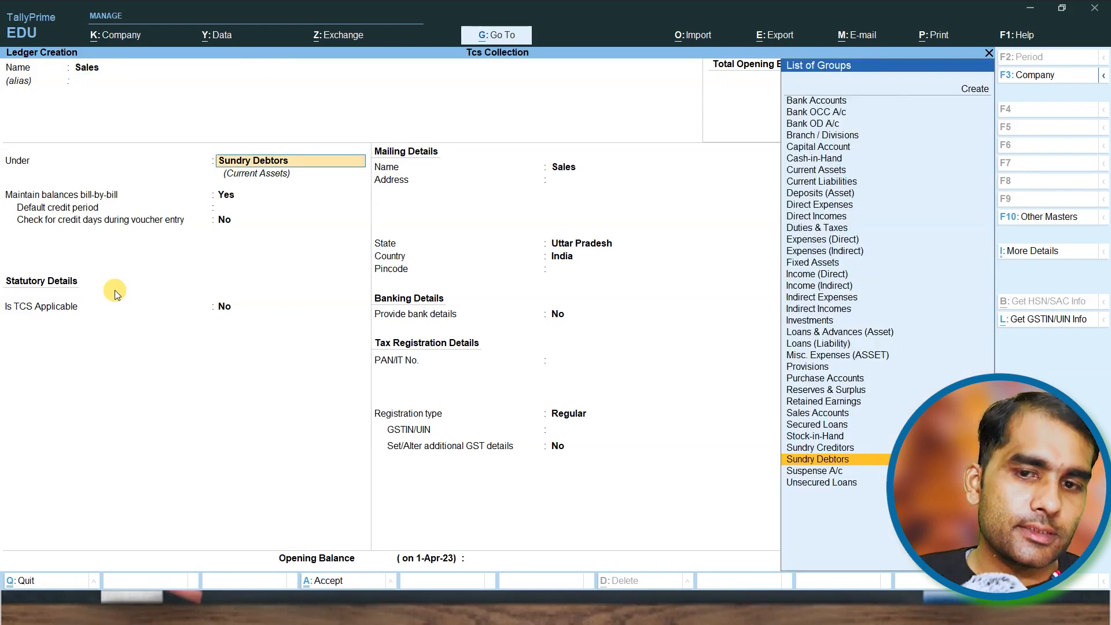
text(Sa)
key(Return)
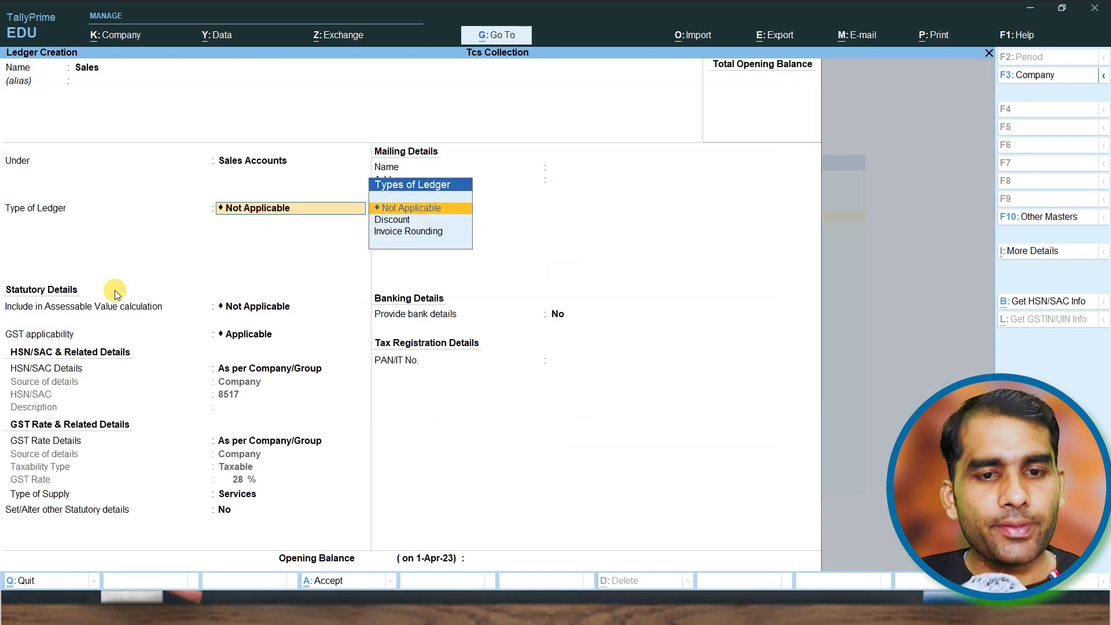
key(Return)
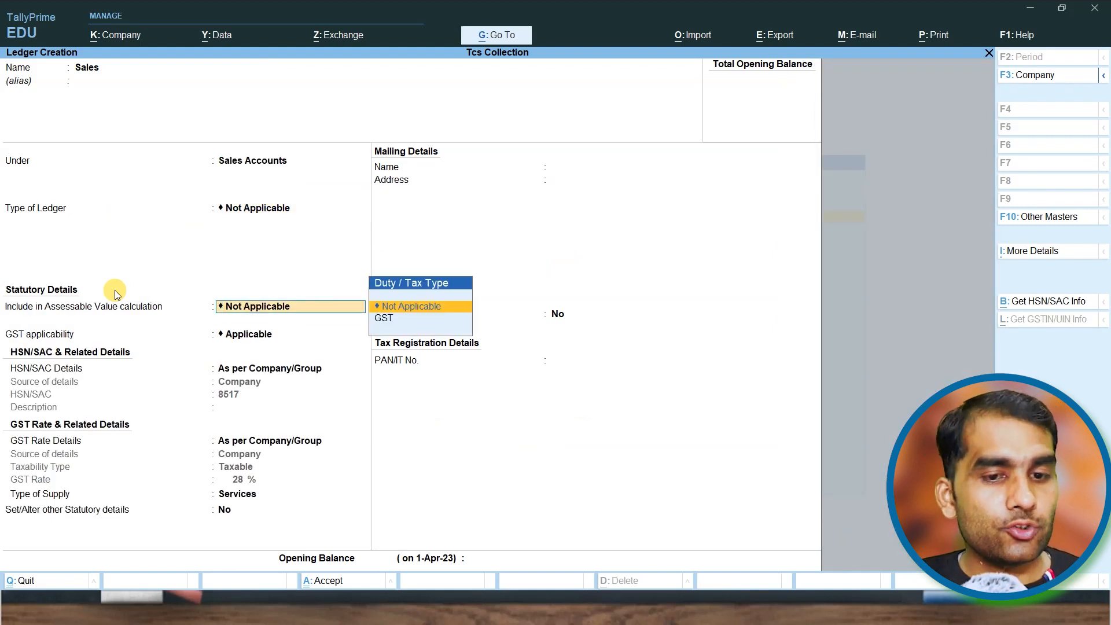
key(Return)
key(Return)
key(Return)
key(Return)
key(Return)
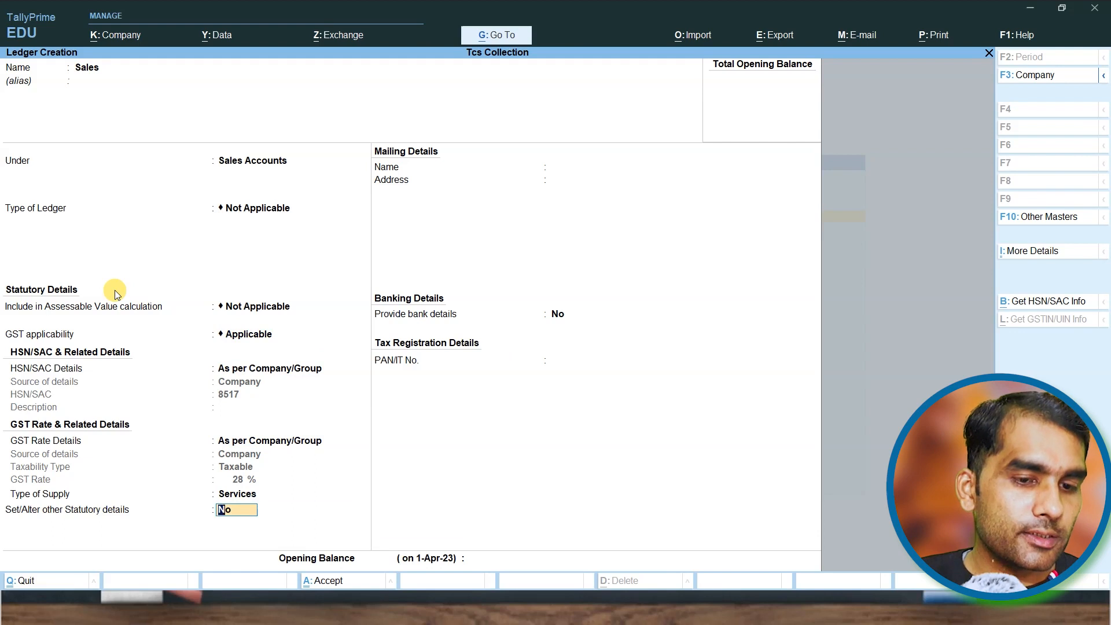
- Make TCS applicable to the Sales ledger with Tcs on Vehicle as the nature of goods, and save the ledger
key(y)
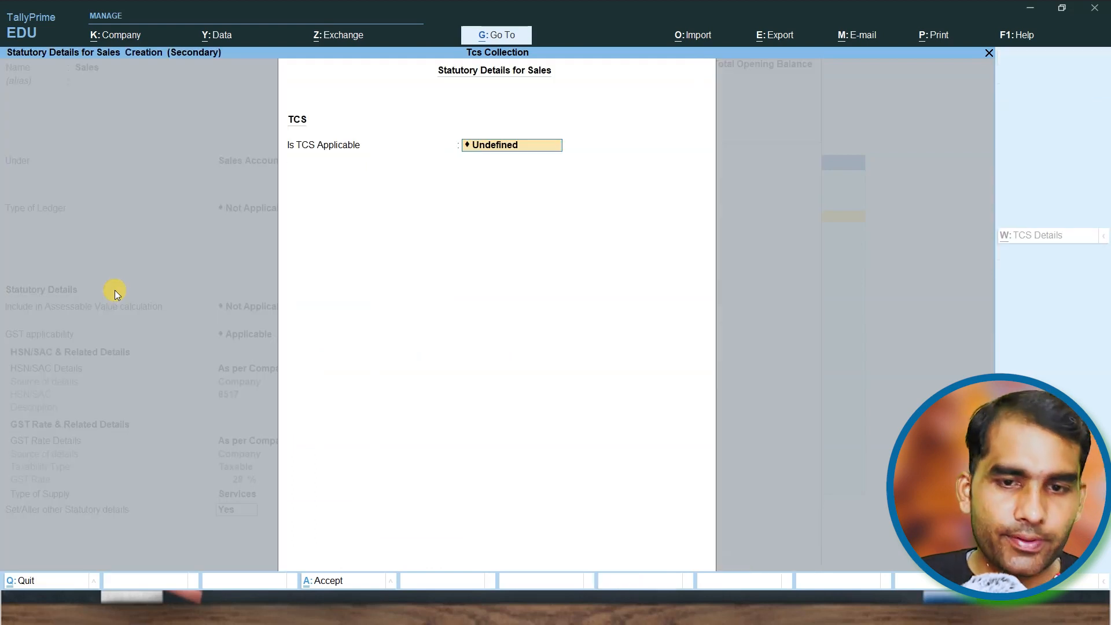
text(A)
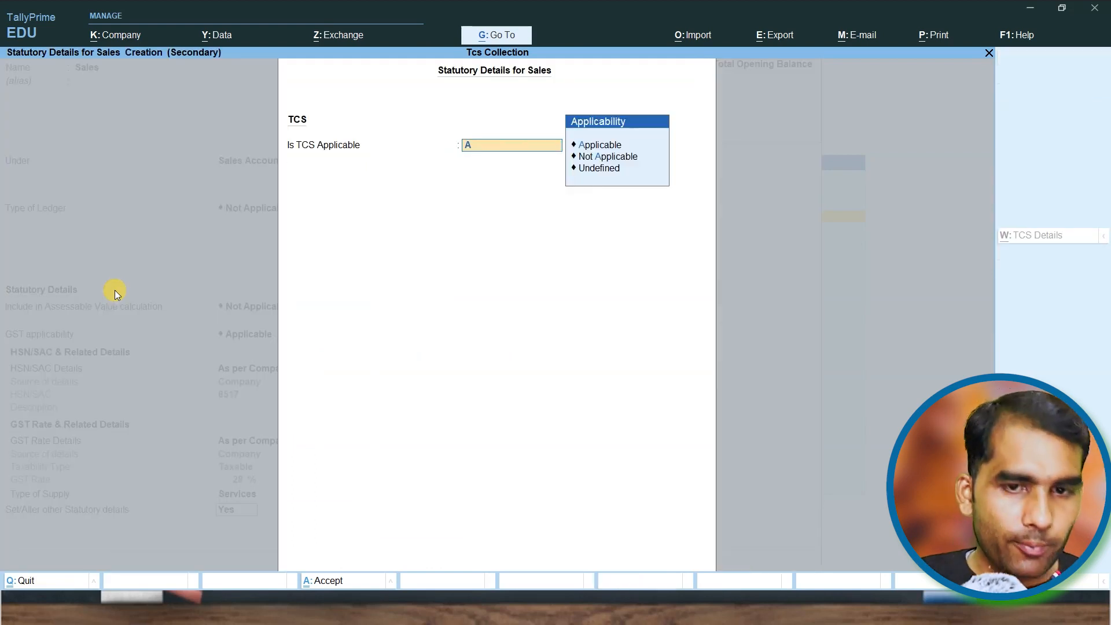
key(Return)
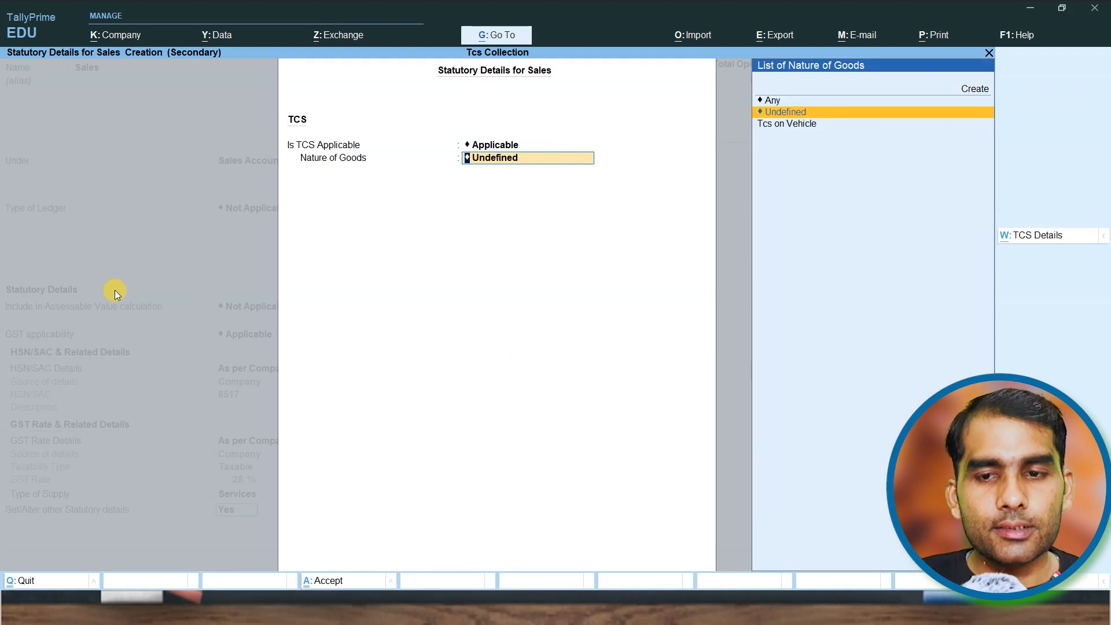
key(Down)
key(Return)
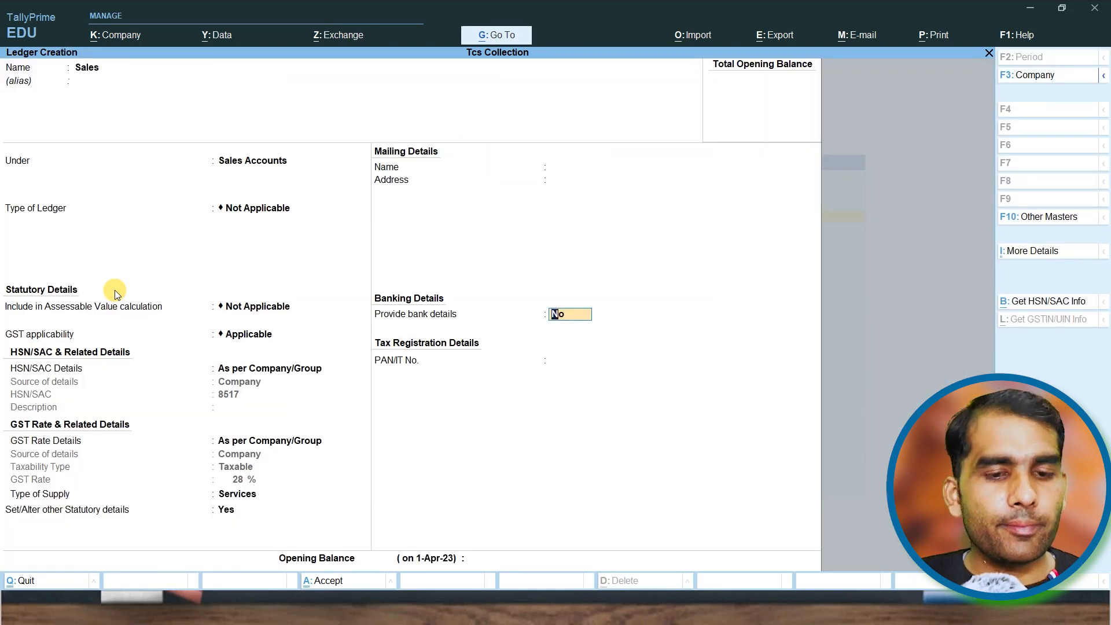
key(ctrl+a)
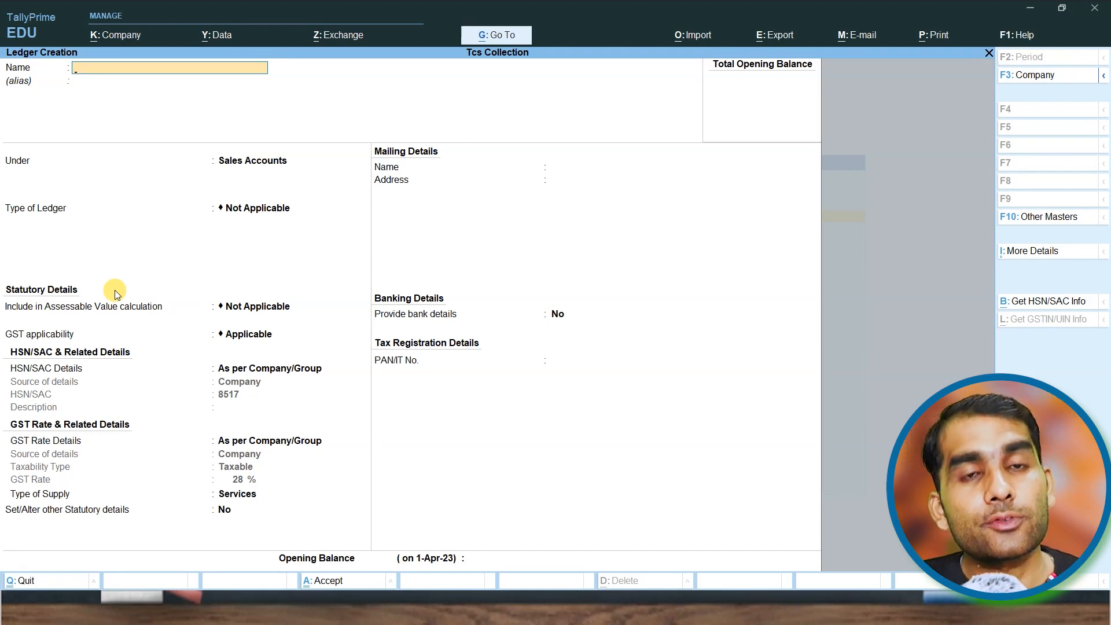
- Leave master creation and open a new Sales voucher
key(Escape)
key(y)
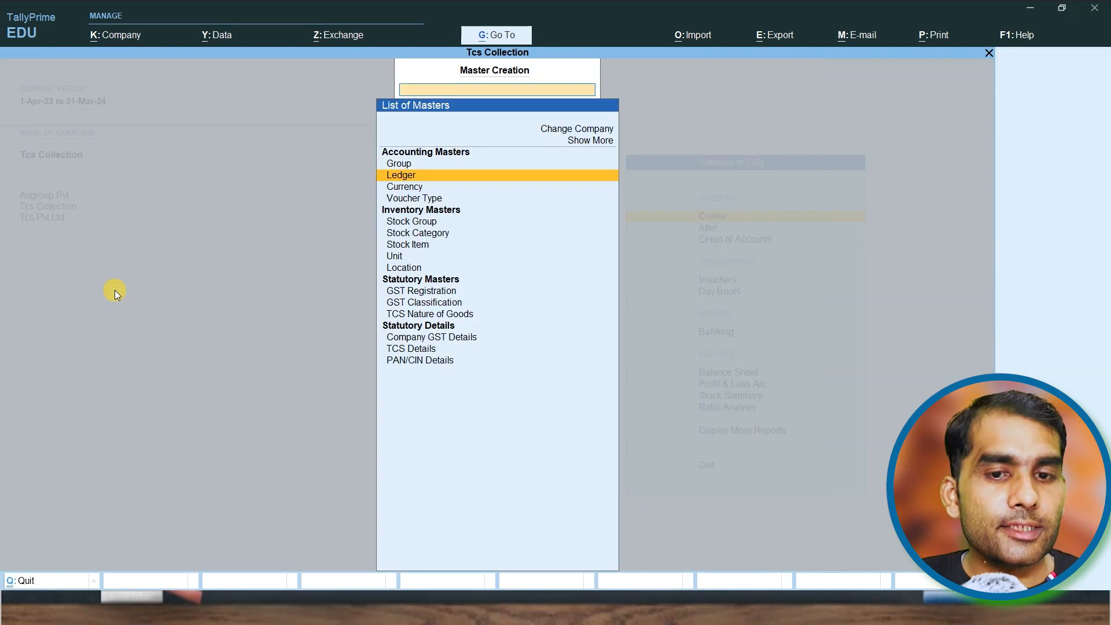
key(Escape)
key(Down)
key(Down)
key(Down)
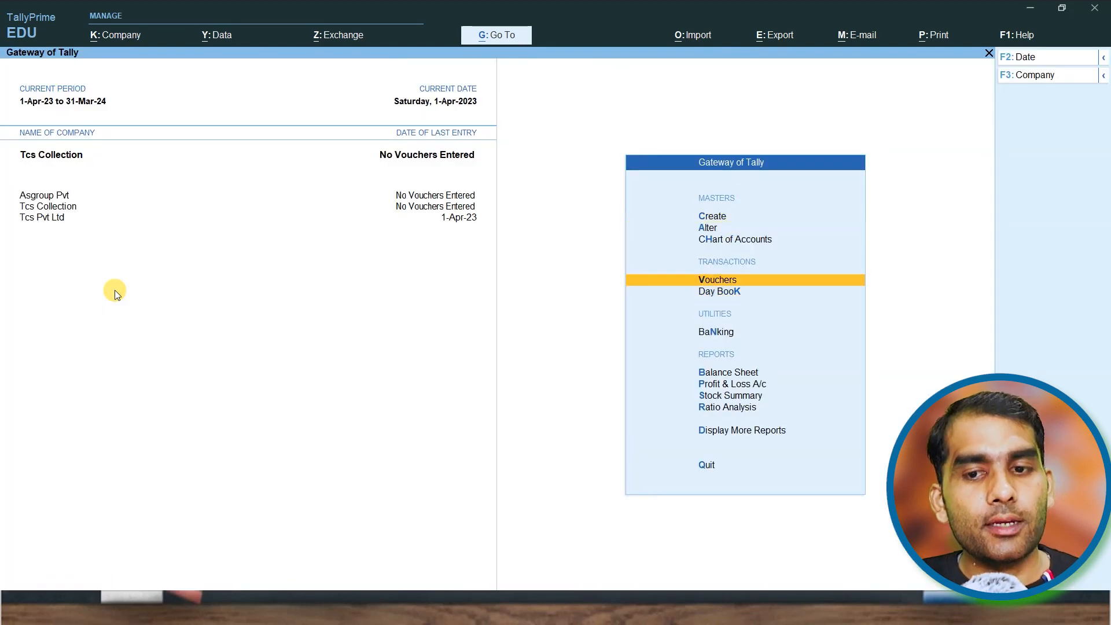
key(Return)
key(F8)
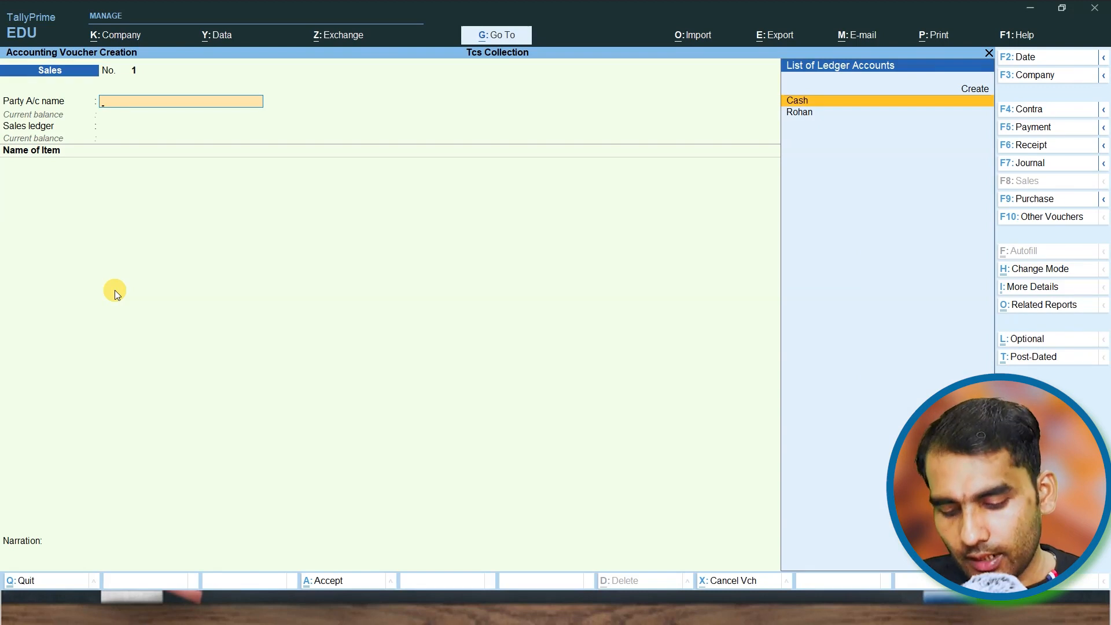
- Choose the customer as party account, keep the default dispatch and party details, and select Sales as the sales ledger
key(Down)
key(Return)
key(Return)
key(Return)
key(Return)
key(Return)
key(Return)
key(Return)
key(Return)
key(Return)
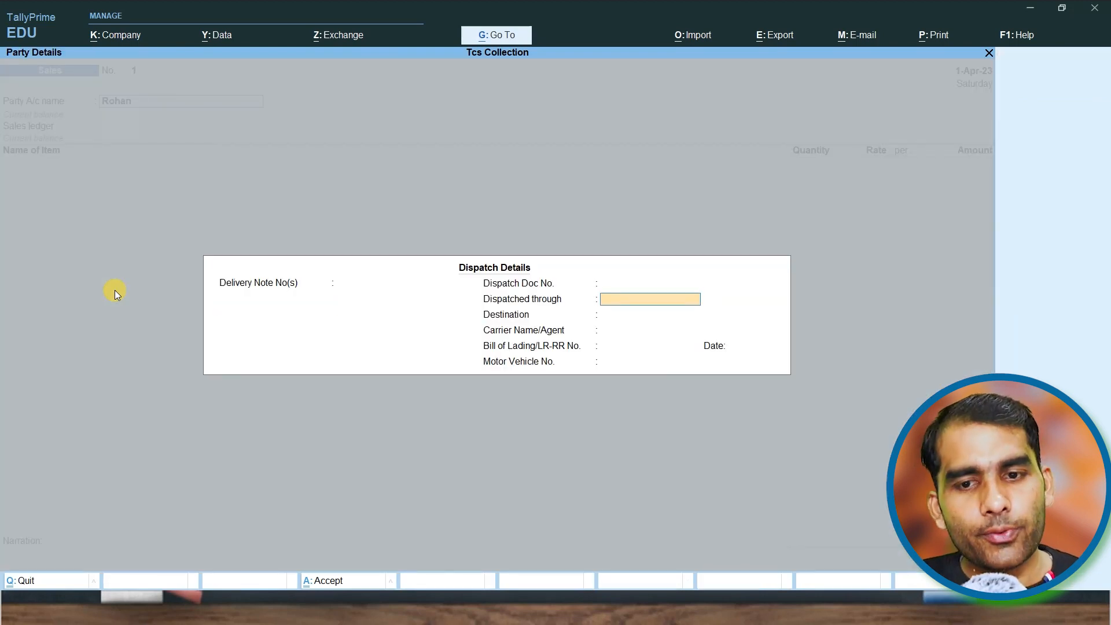
key(Return)
key(Return)
key(Return)
key(Return)
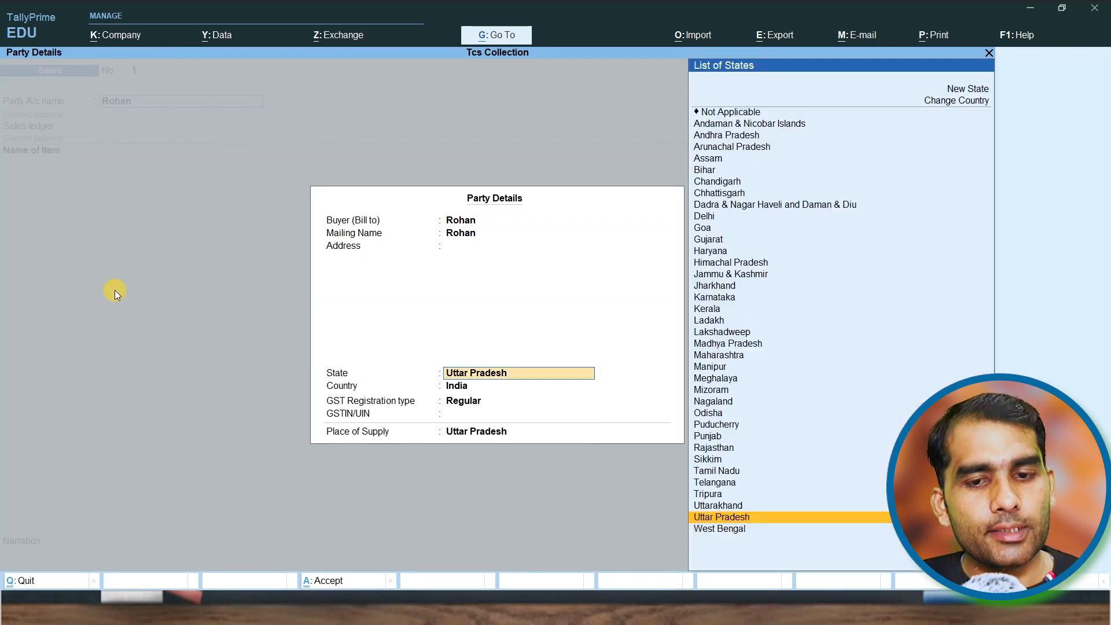
key(Return)
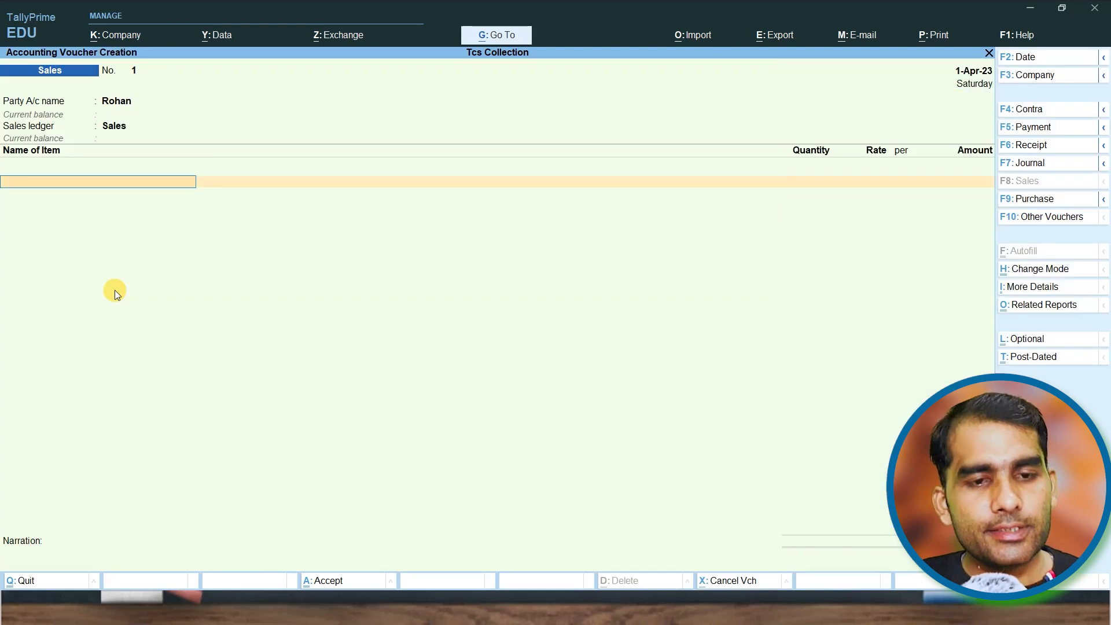
- Add 1 nos of the stock item Artiga to the sales voucher at a rate of 15,00,000 and end the item list
text(a)
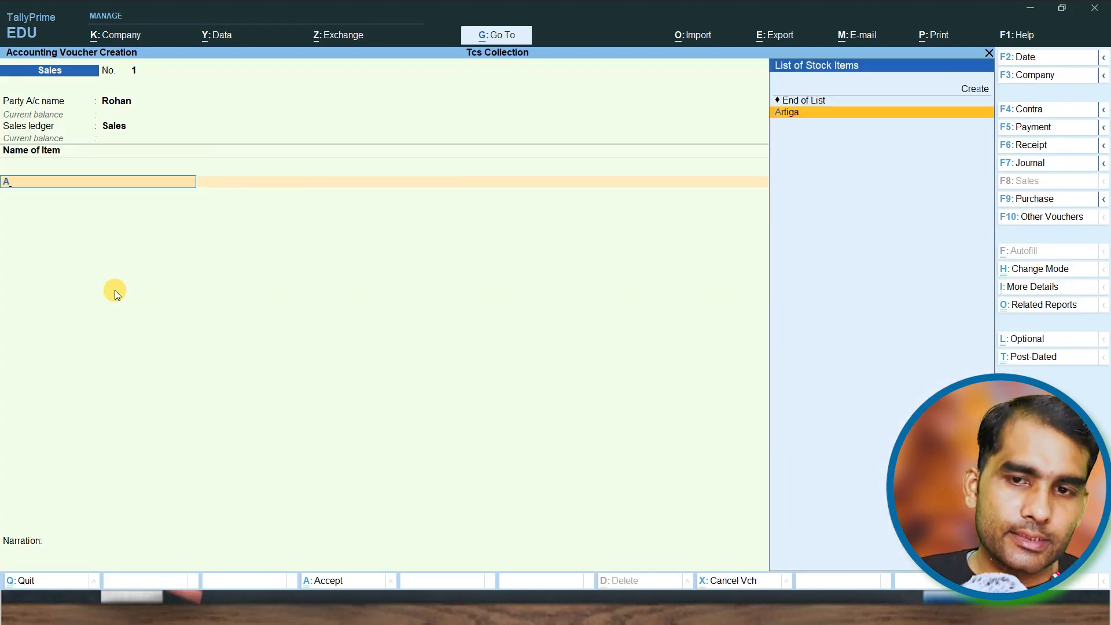
key(Return)
key(Return)
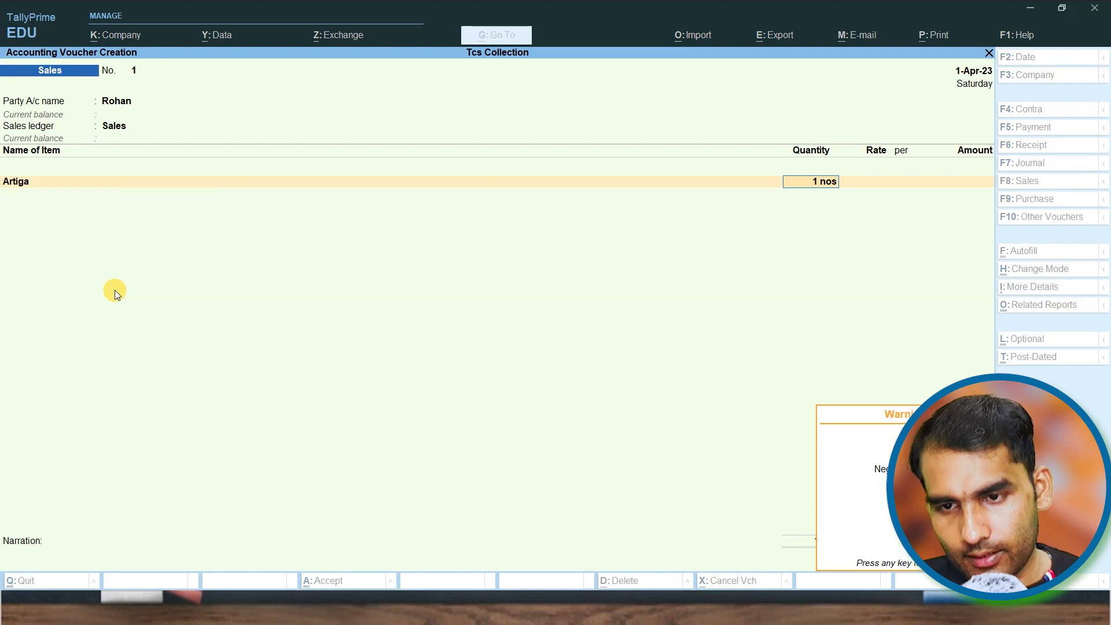
key(Return)
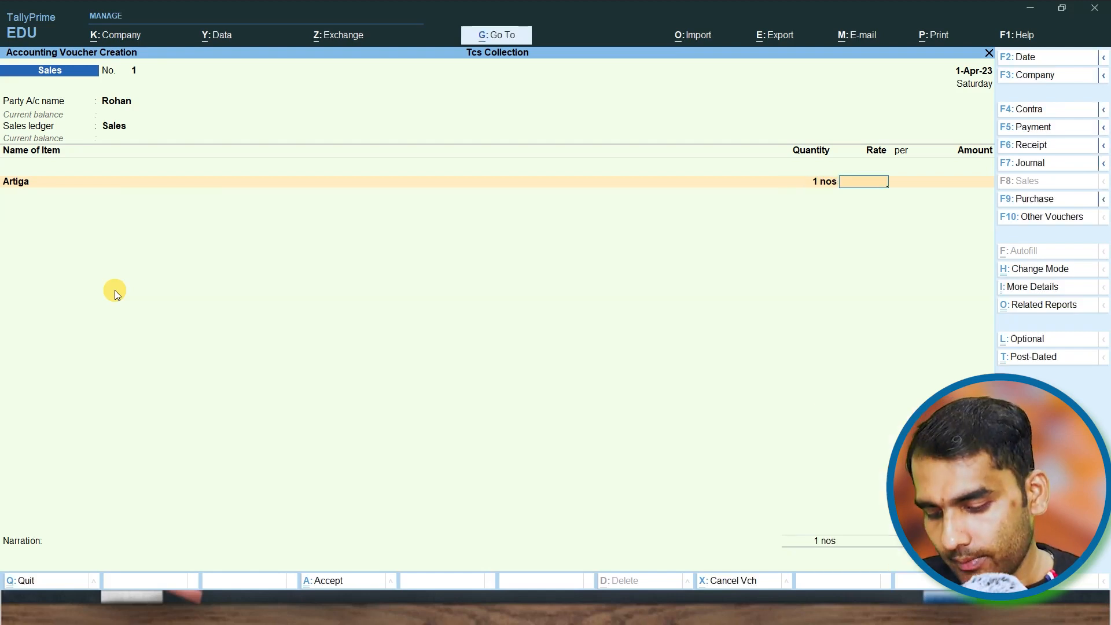
text(15,00,000)
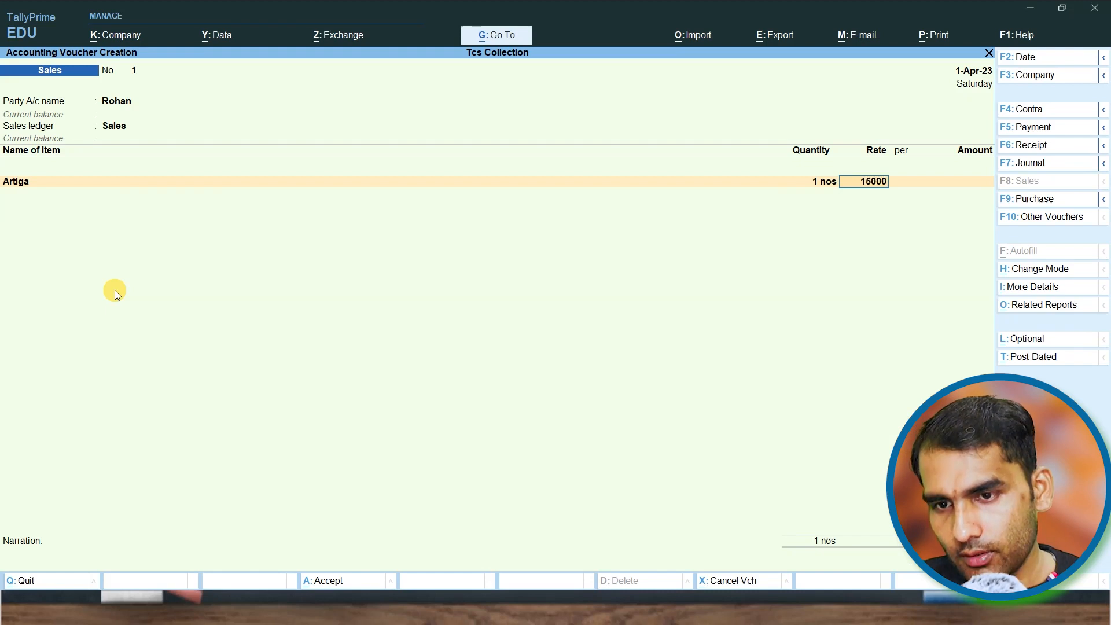
key(Return)
key(Return)
key(Return)
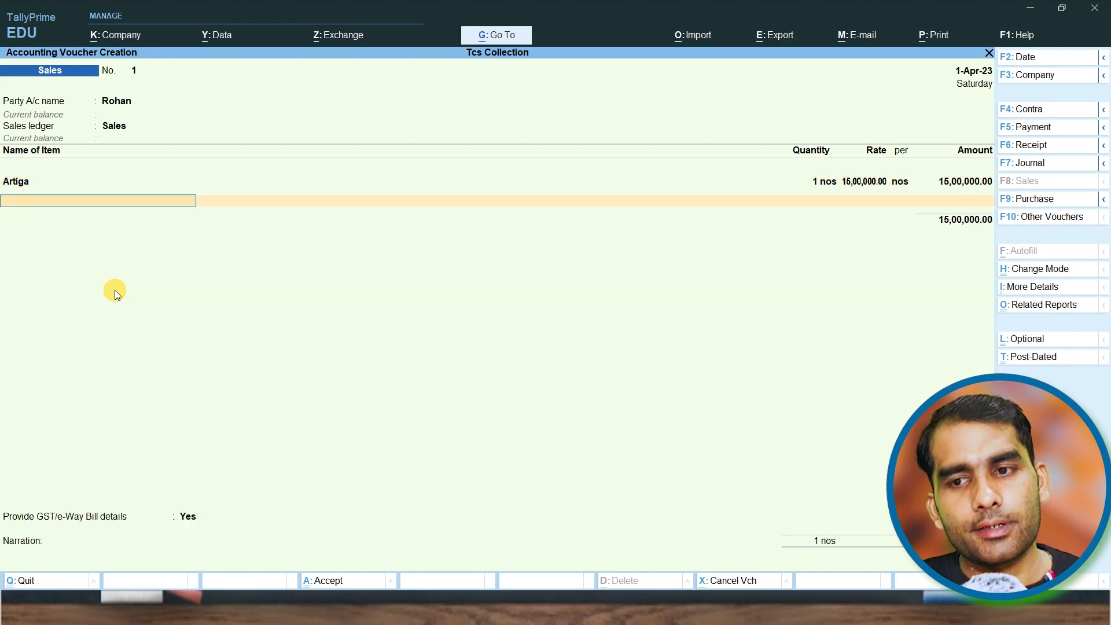
key(Return)
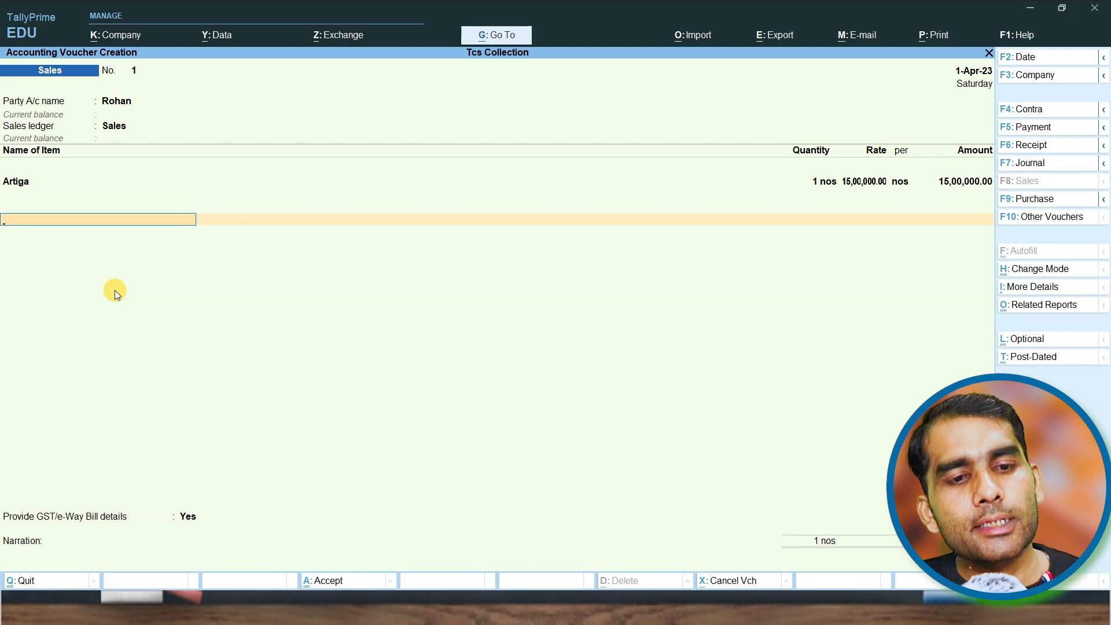
- Add the C Gst, S Gst and Tcs on Vehicle ledgers to the sales voucher below the item
text(C)
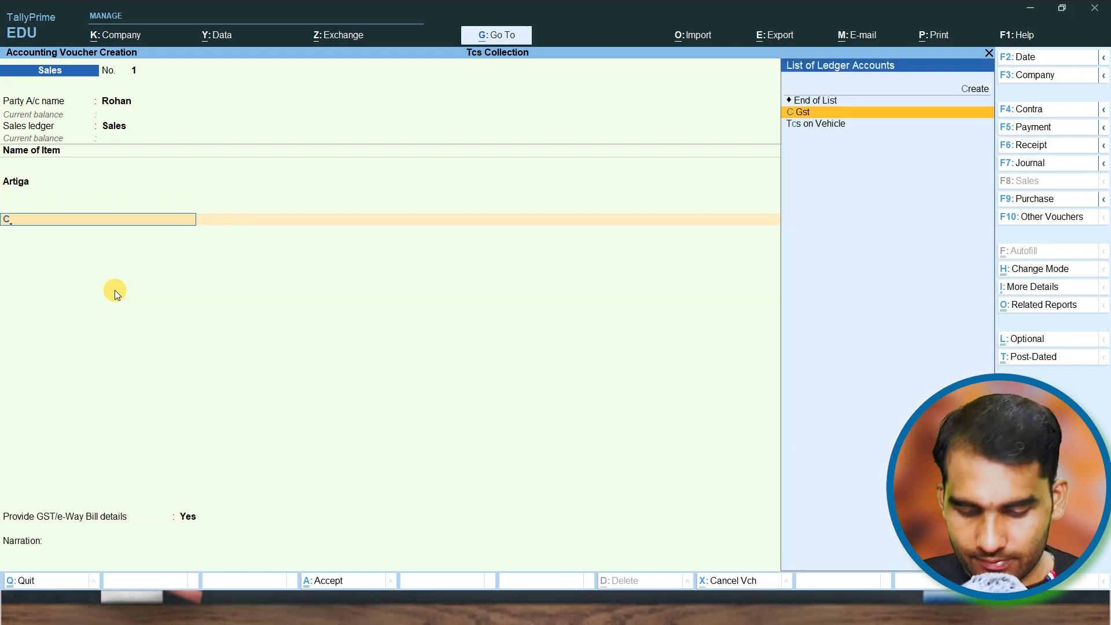
key(Return)
key(Return)
text(S)
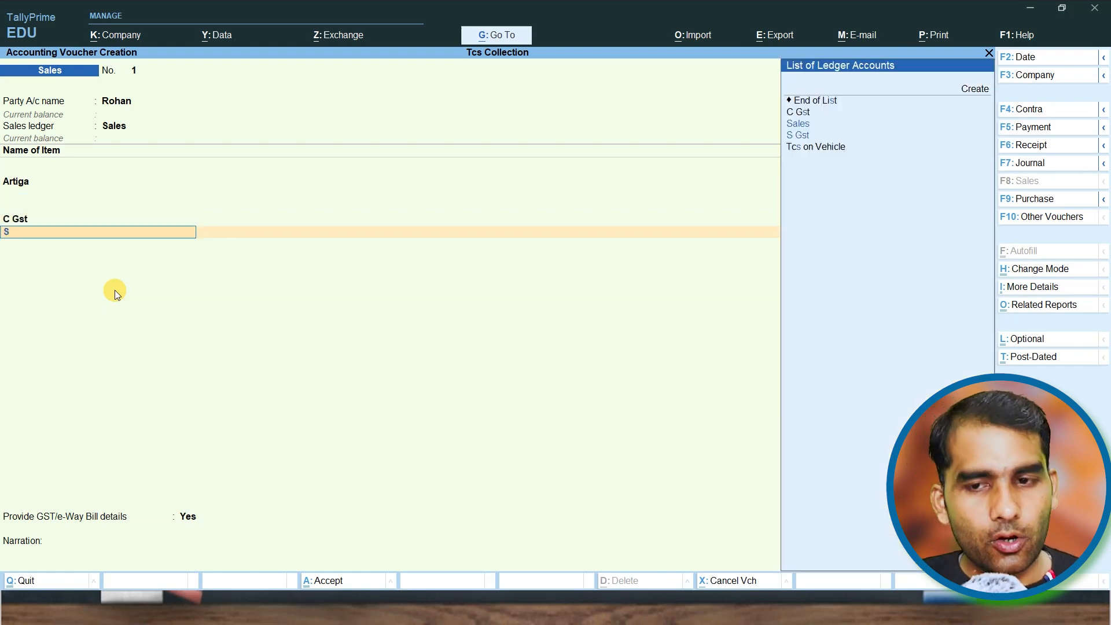
key(Down)
key(Return)
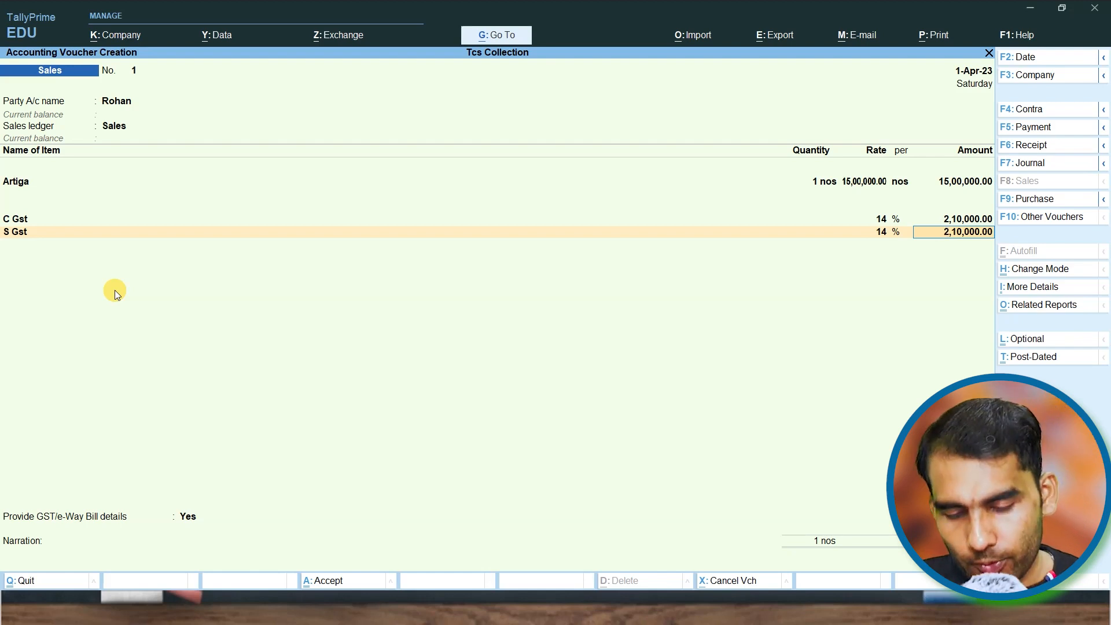
key(Return)
text(T)
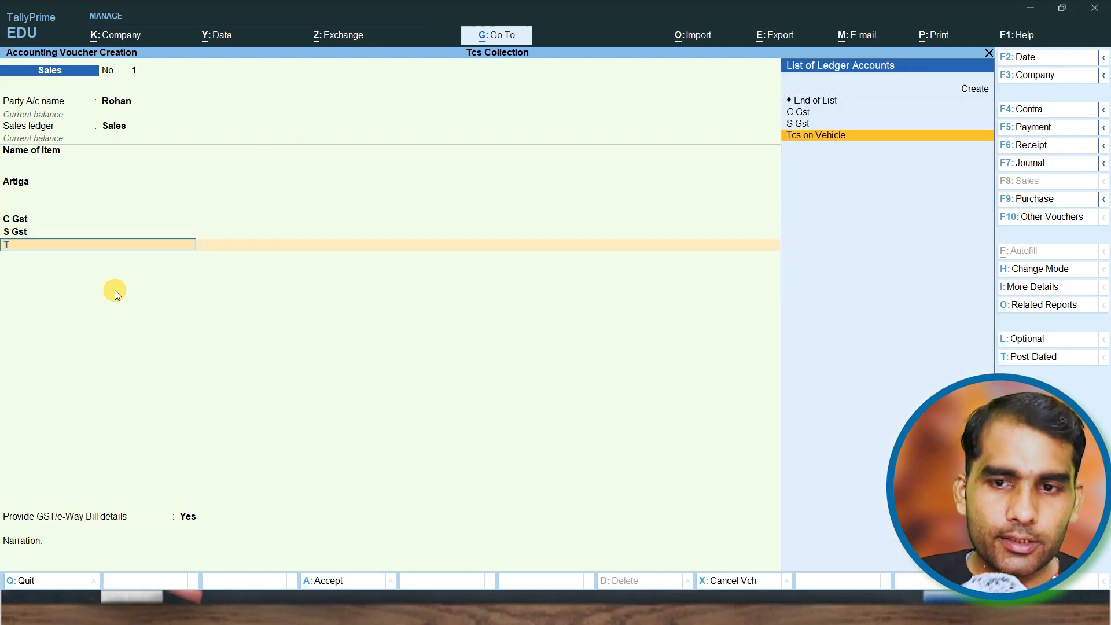
key(Return)
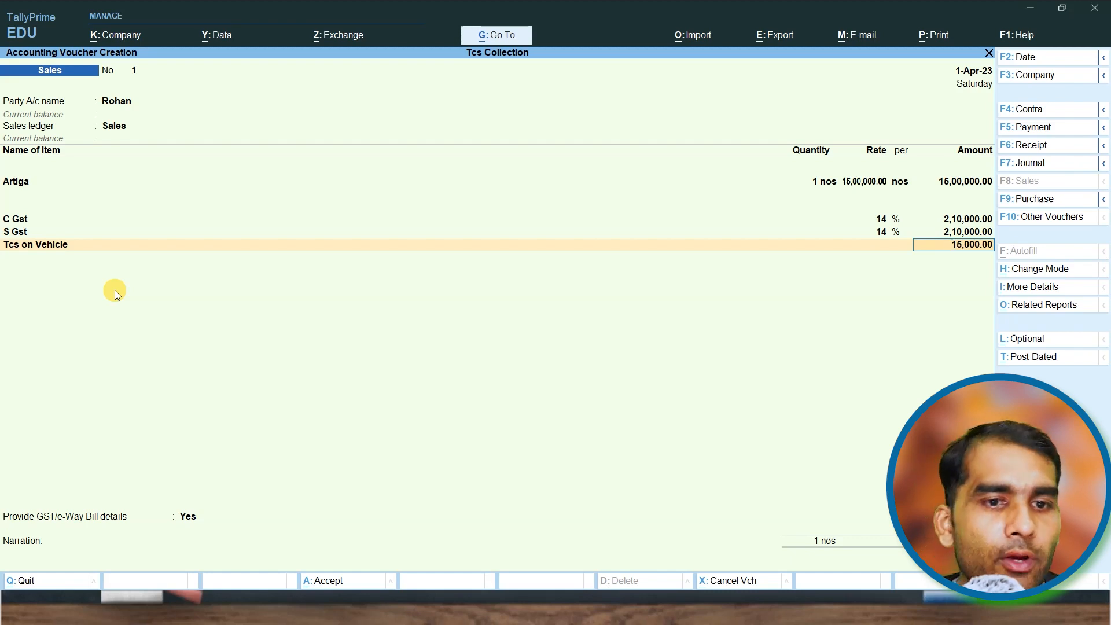
- Save the sales voucher and answer the question about sending its details for e-Way Bill generation
key(ctrl)
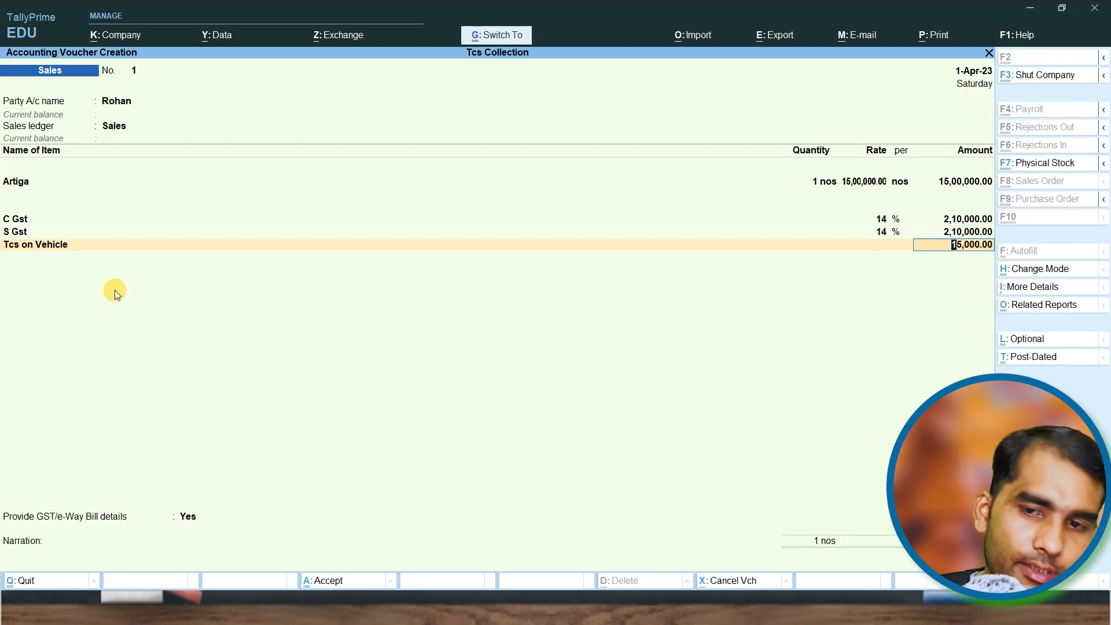
key(ctrl+a)
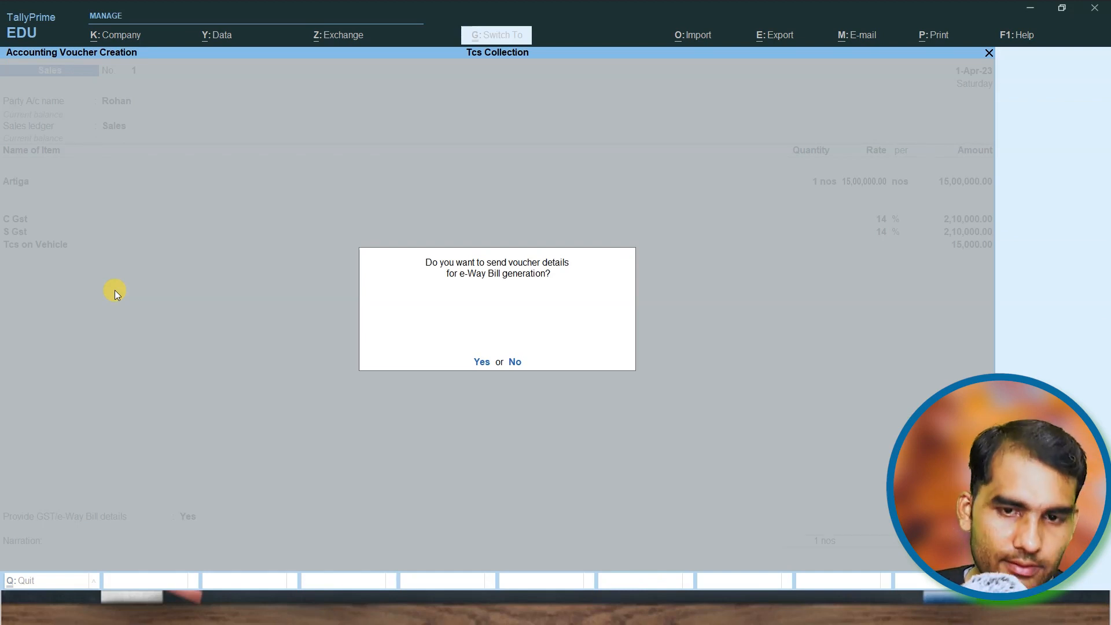
key(y)
key(Return)
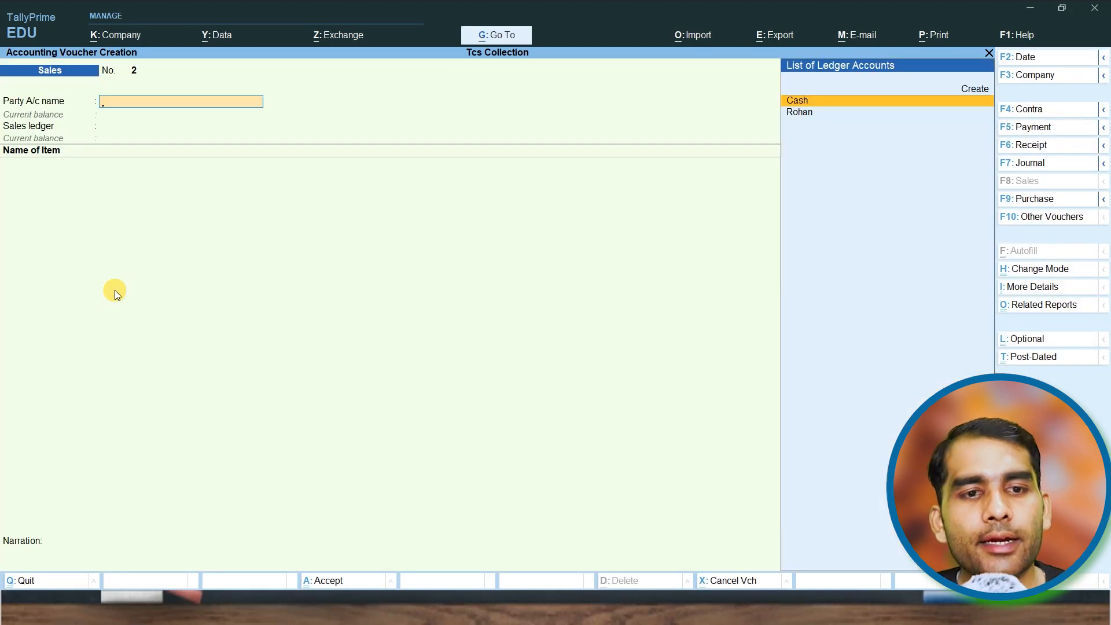
- Leave voucher entry, view the customer's ledger in alteration, and quit it without saving
key(Escape)
key(Up)
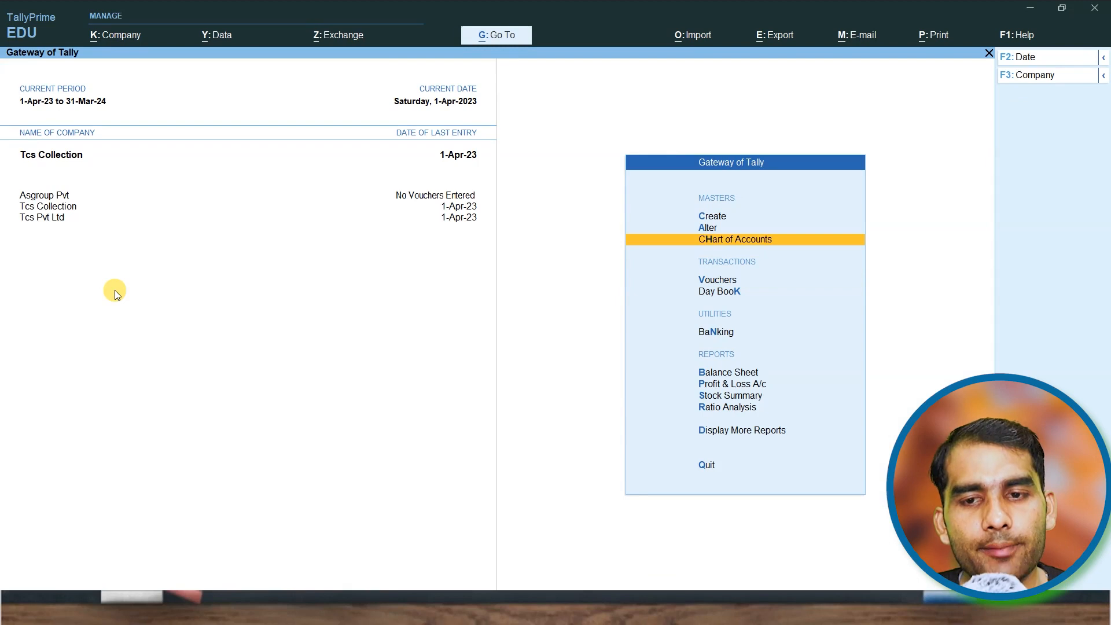
key(Up)
key(Return)
key(Down)
key(Return)
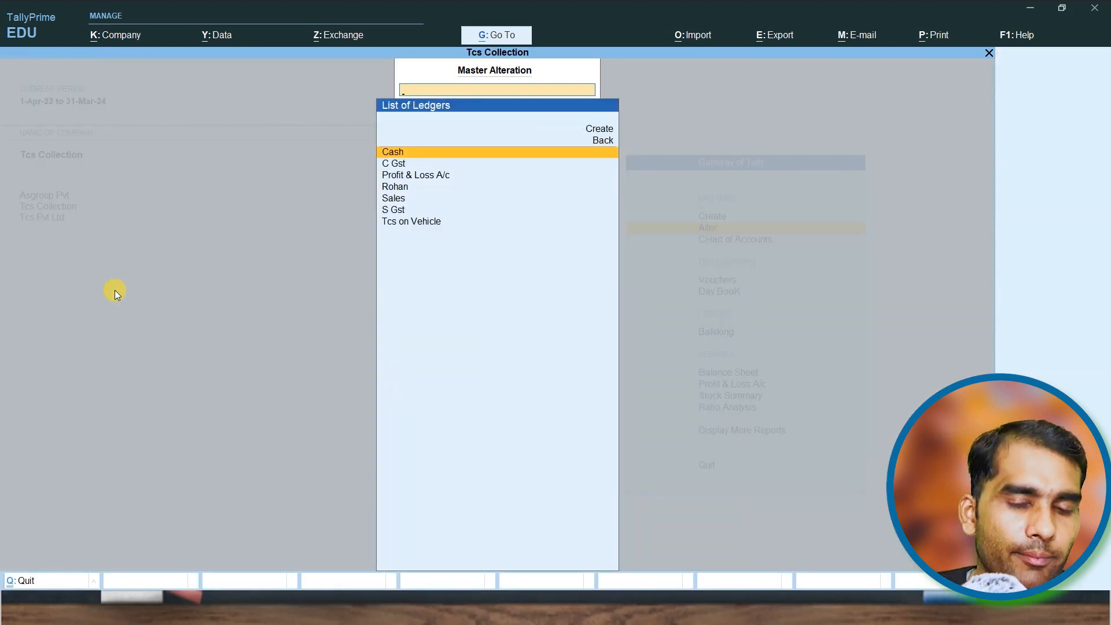
key(Down)
key(Down)
key(Down)
key(Return)
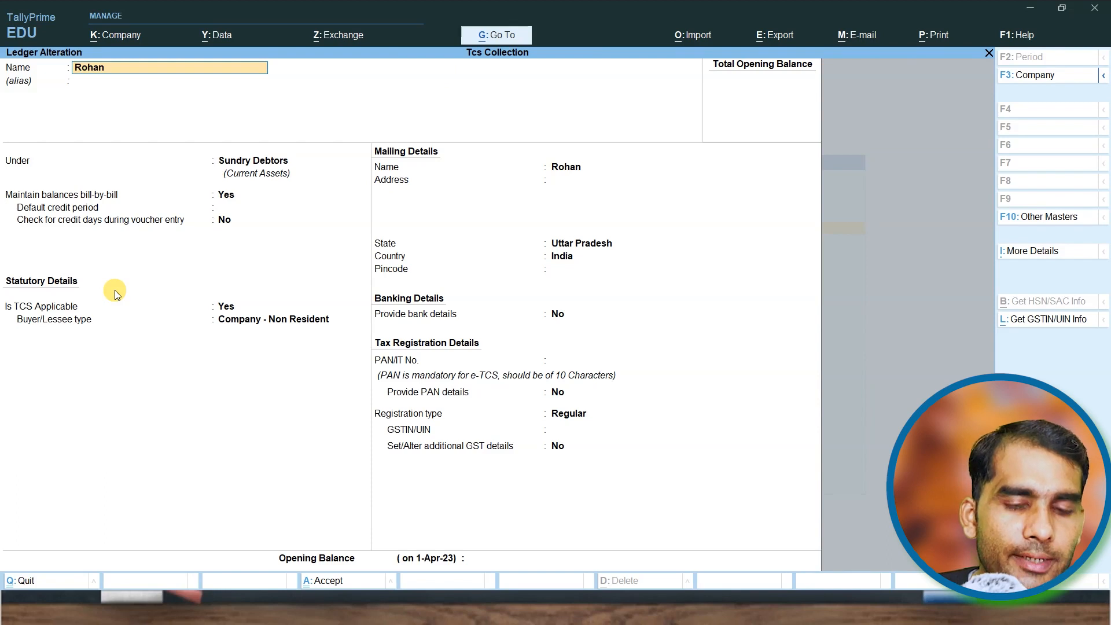
key(BackSpace)
key(Escape)
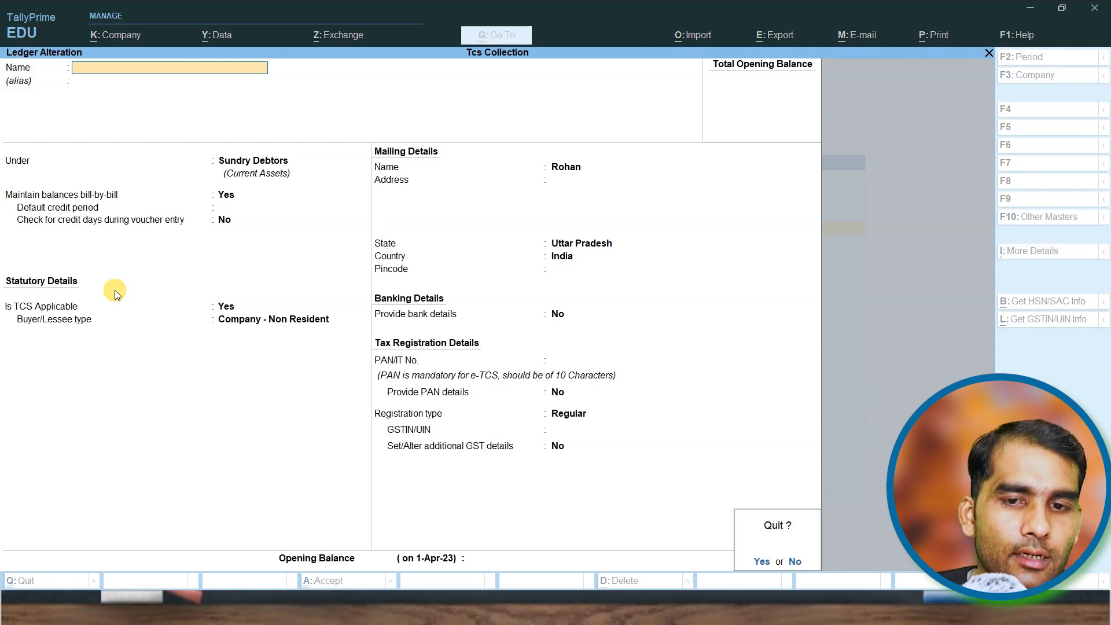
key(y)
key(BackSpace)
key(Escape)
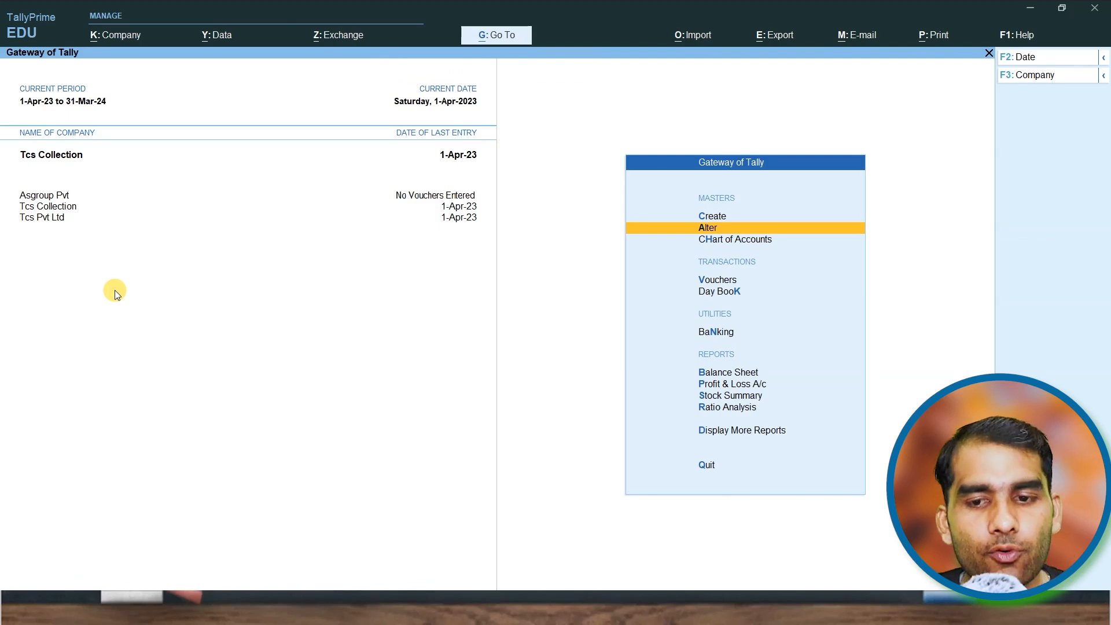
- View the TCS Outstandings report among the statutory reports
key(Down)
key(Down)
key(Down)
key(Down)
key(Down)
key(Down)
key(Down)
key(Down)
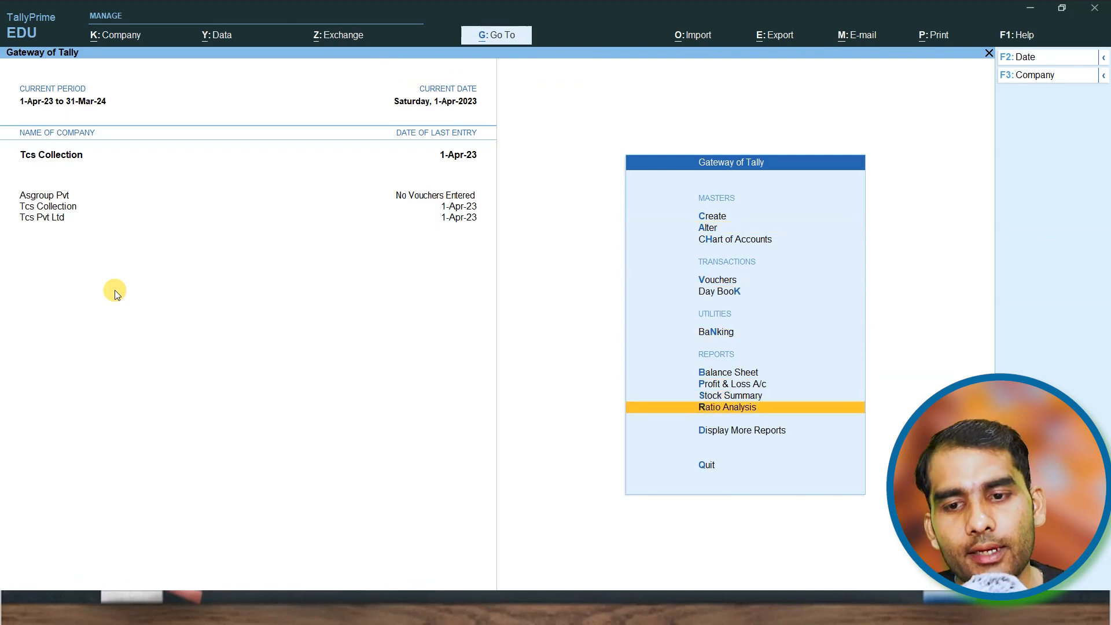
key(Down)
key(Return)
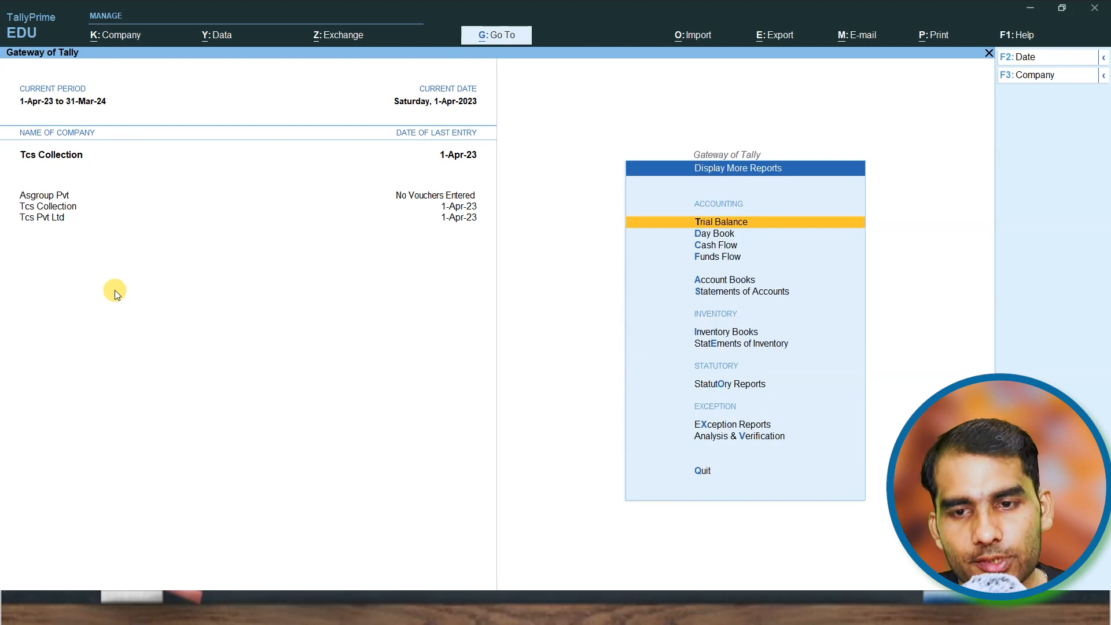
key(Down)
key(Down)
key(Down)
key(Down)
key(Down)
key(Down)
key(Down)
key(Down)
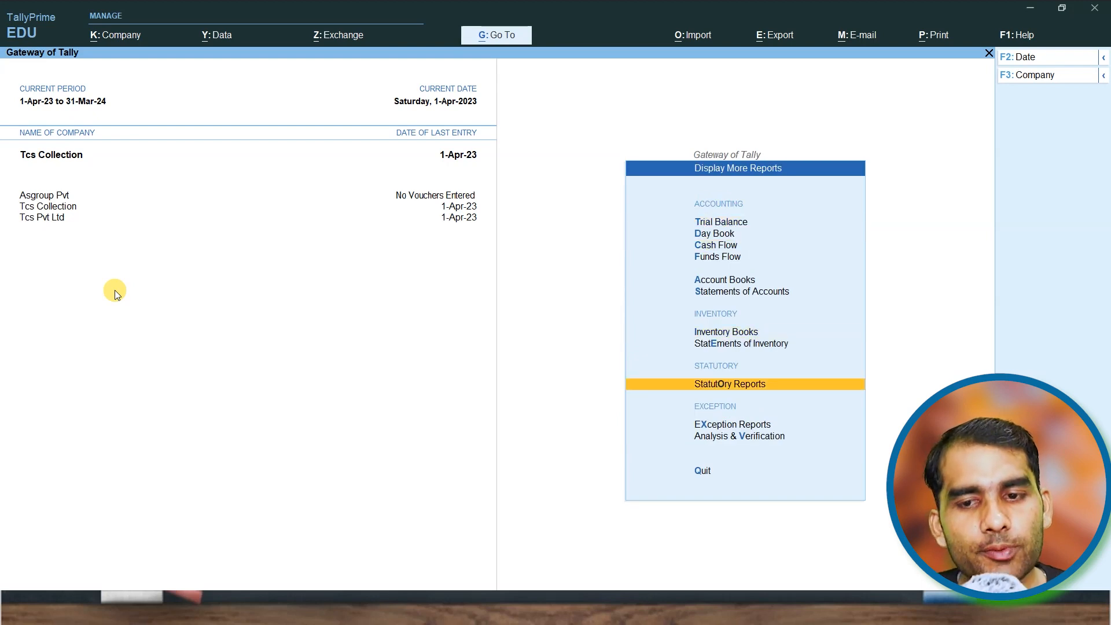
key(Return)
key(Down)
key(Return)
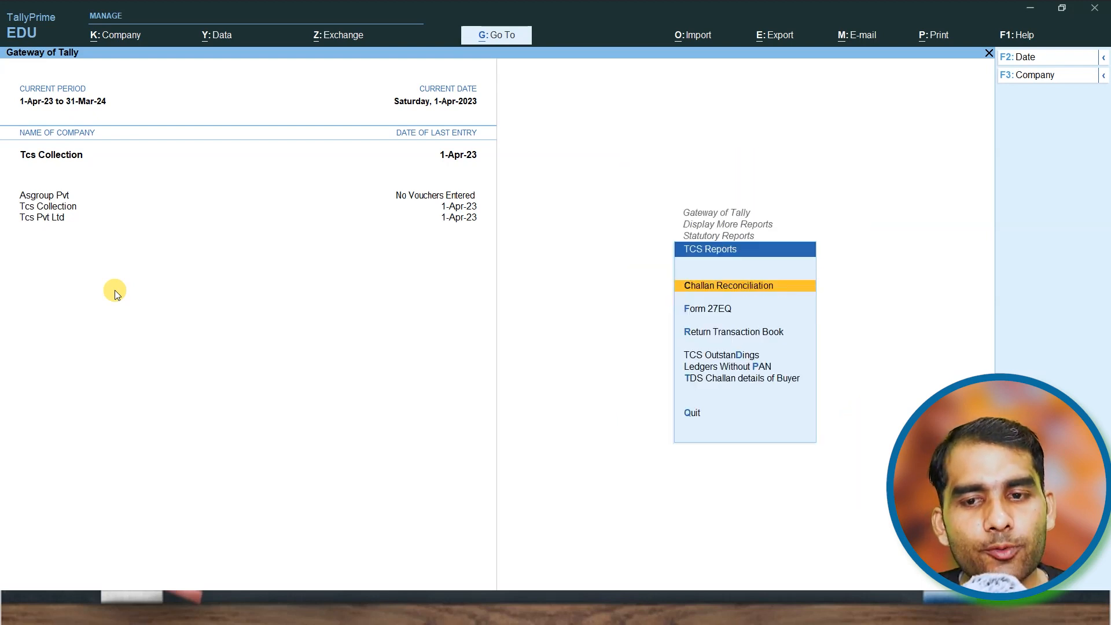
key(Down)
key(Down)
key(Down)
key(Return)
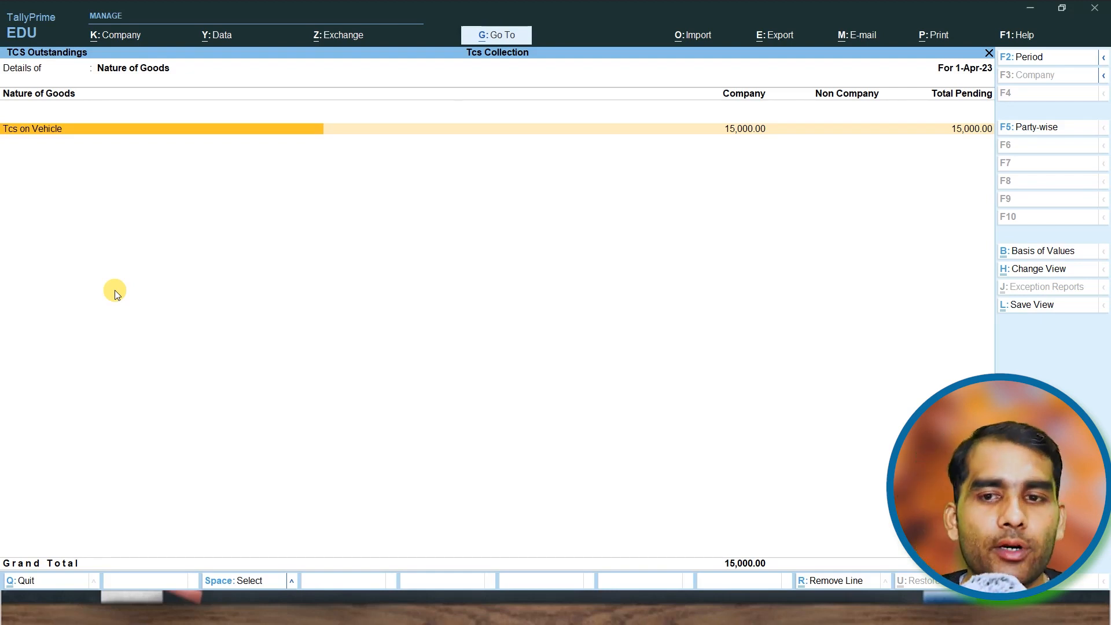
- Close the TCS Outstandings report and view the Form 27EQ return
key(Escape)
key(Up)
key(Up)
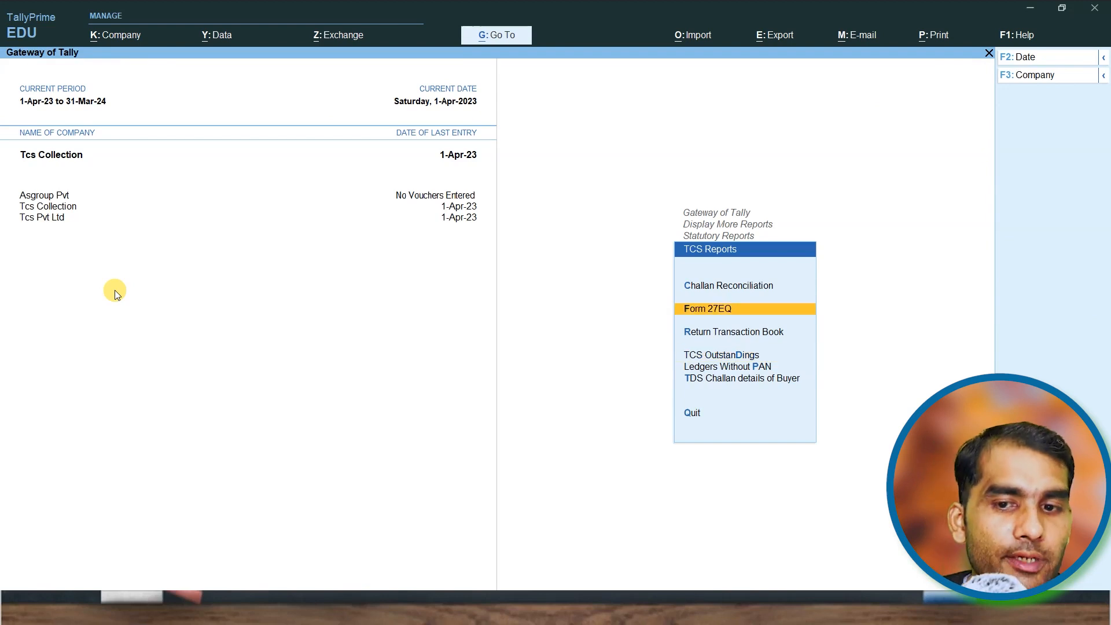
key(Return)
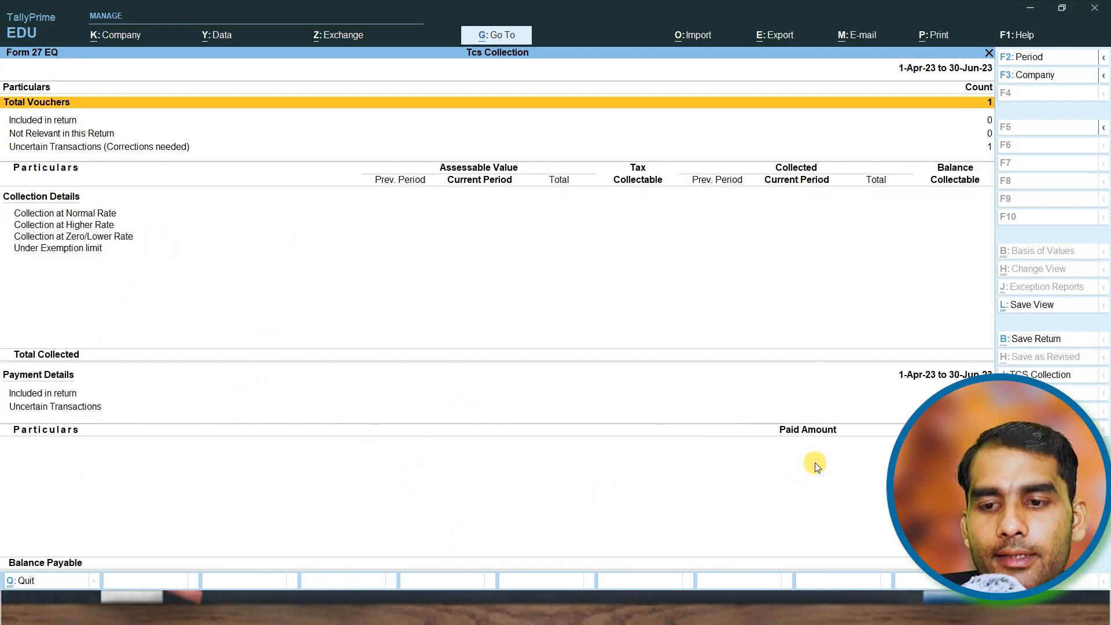
- Start a statutory payment in a Payment voucher with tax type TCS and the period 1-Apr-23 to 1-Apr-23
key(alt+s)
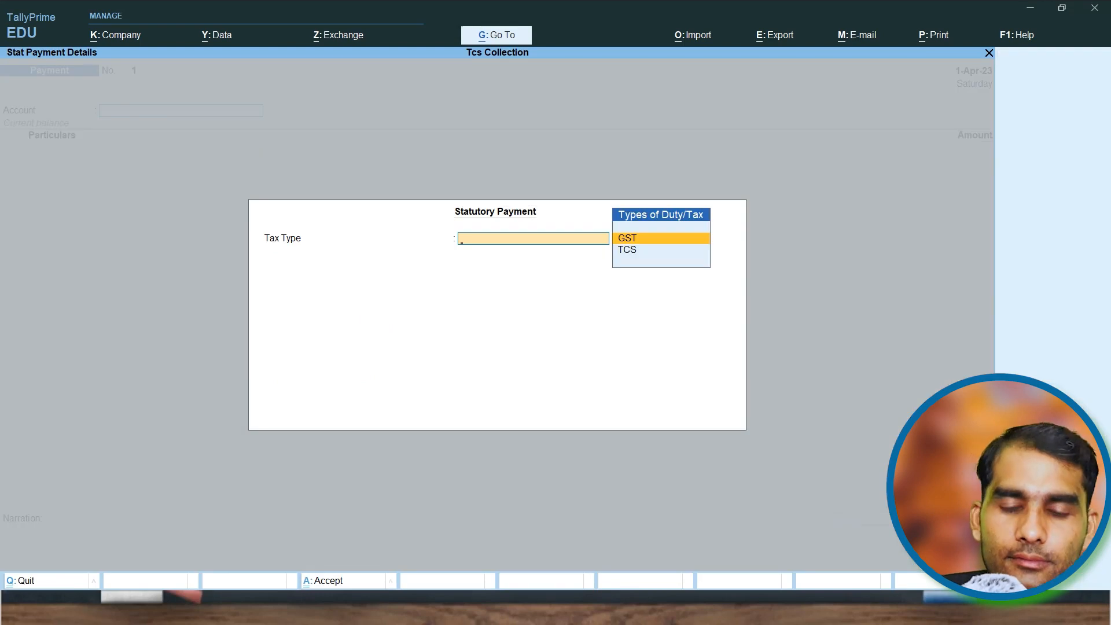
key(Down)
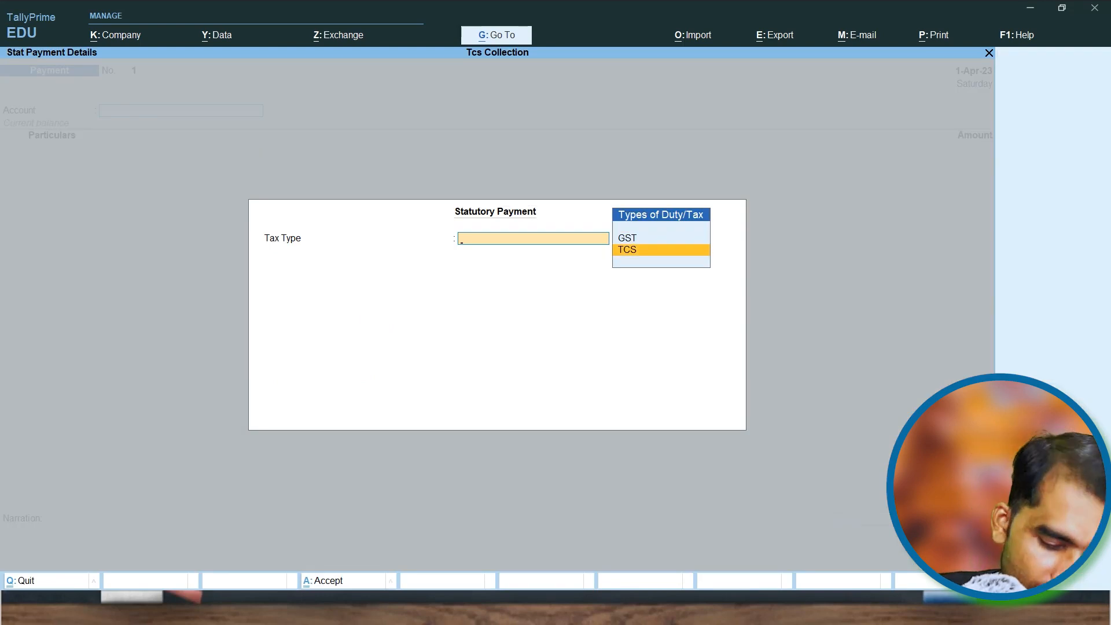
key(Return)
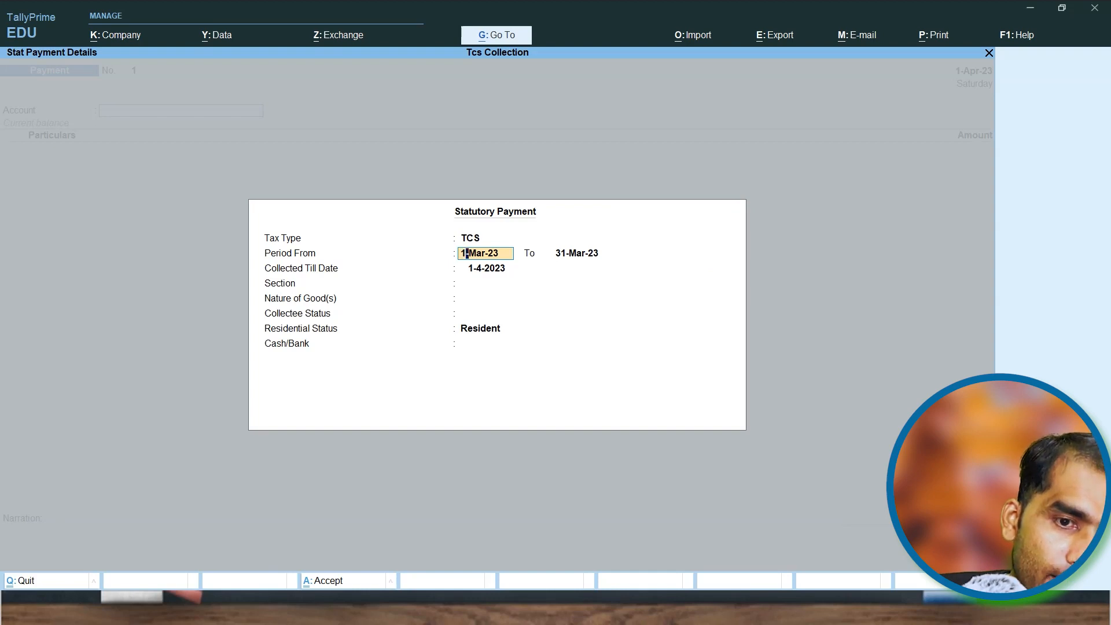
key(Right)
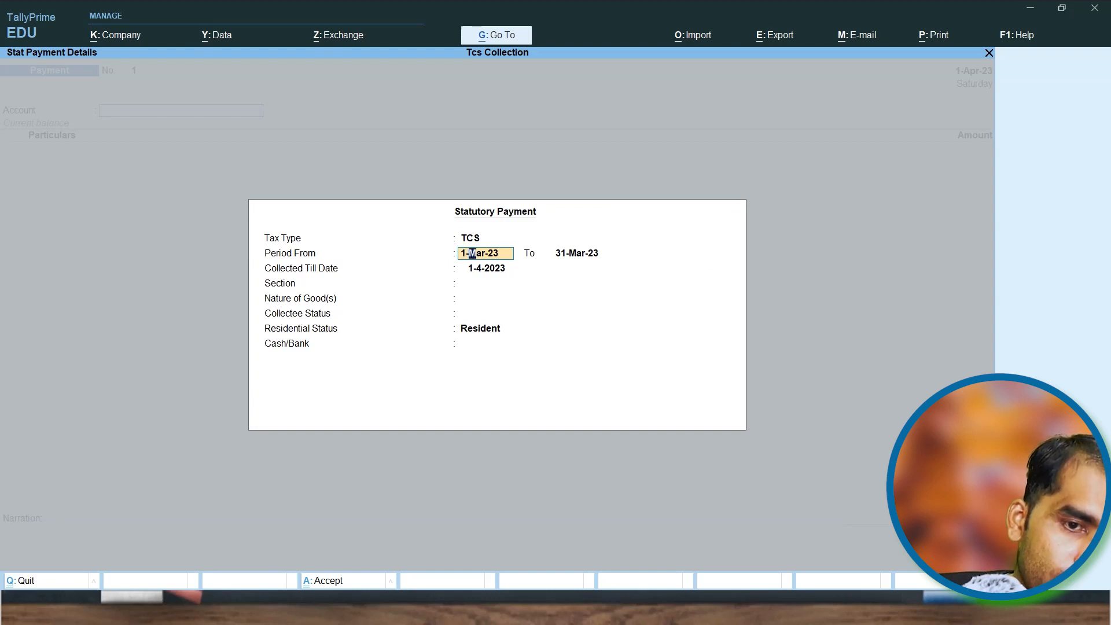
text(ap)
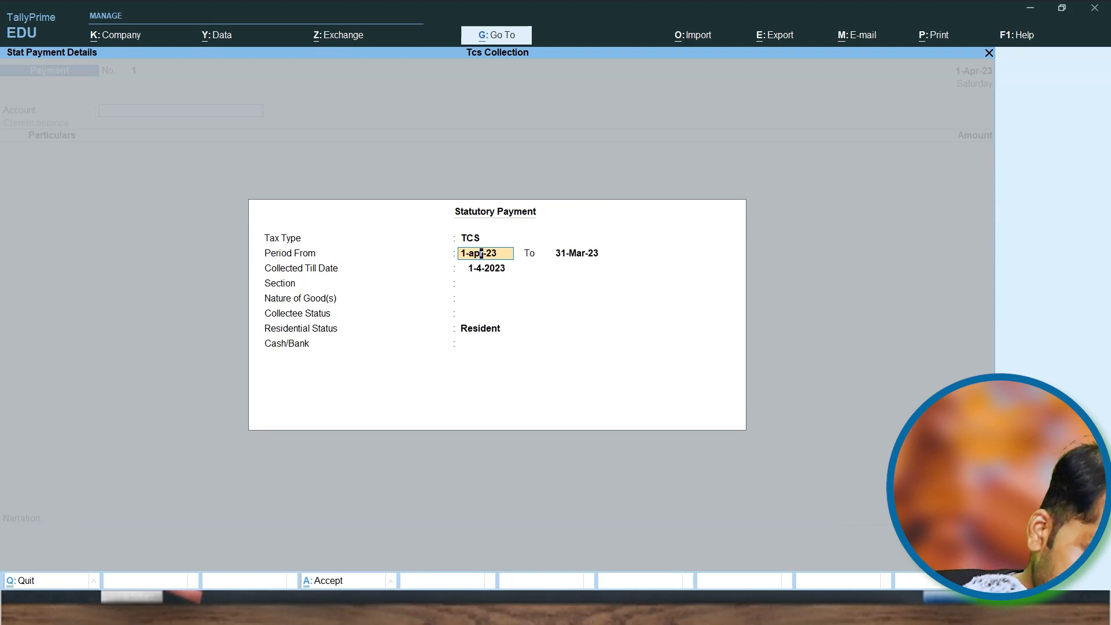
key(Return)
text(a)
key(BackSpace)
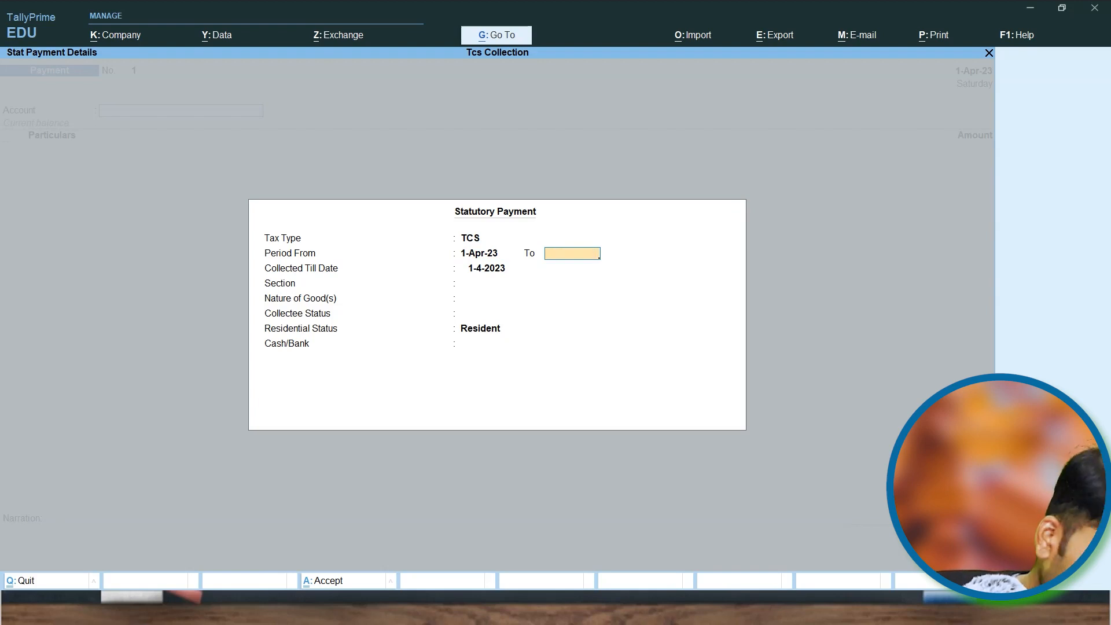
text(1a)
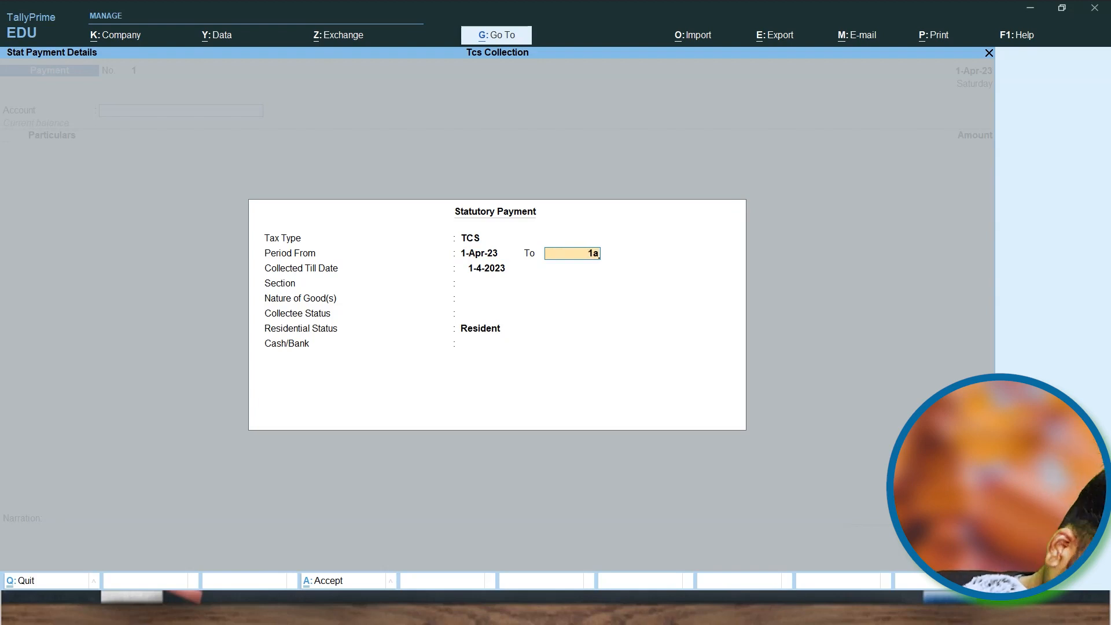
text(pr23)
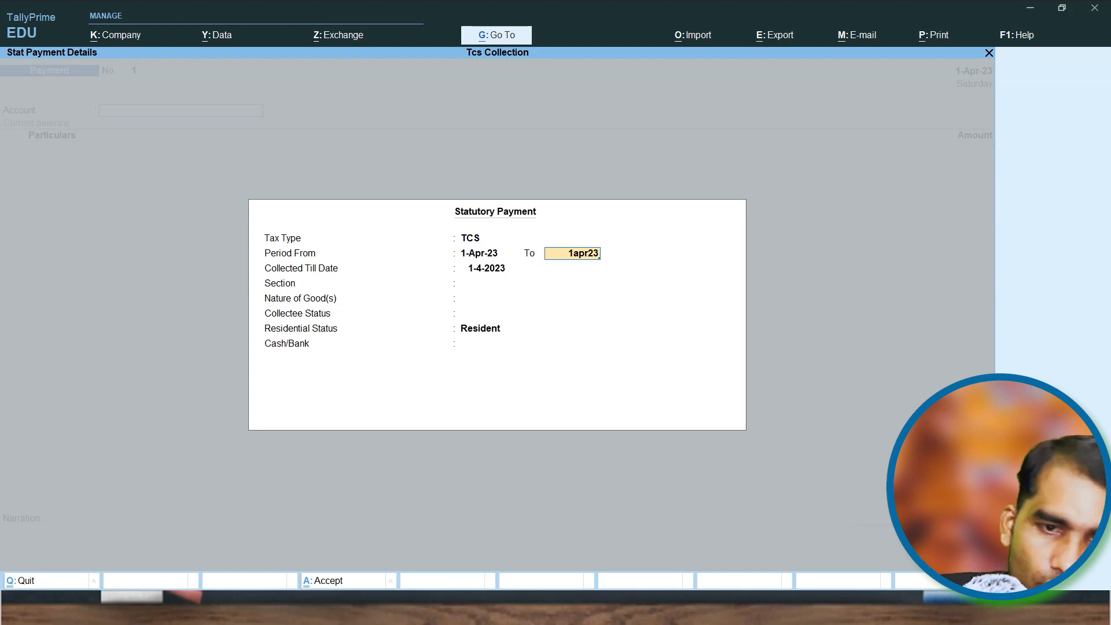
key(Return)
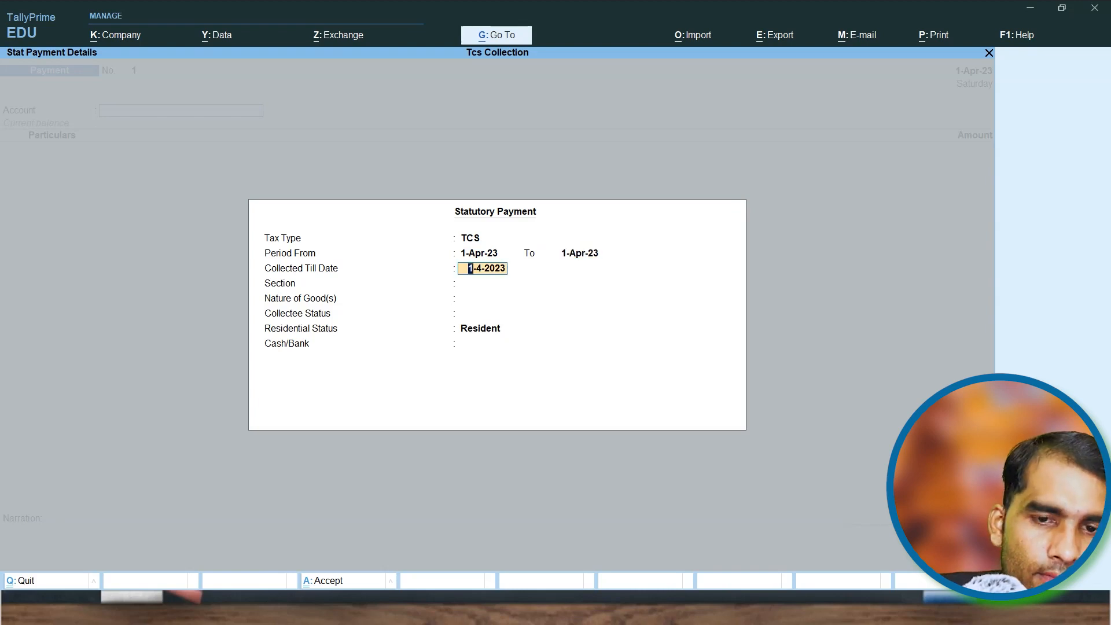
- Complete the statutory payment with section 206c, Tcs on Vehicle, Company, NonResident and Cash, and save the Payment voucher
key(Return)
key(Return)
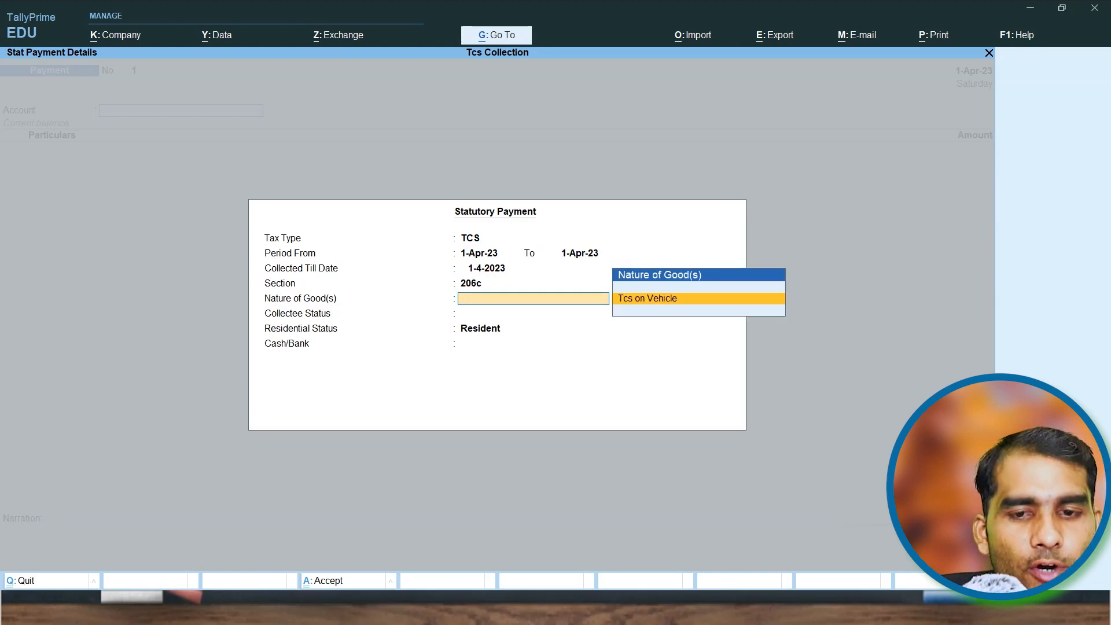
key(Return)
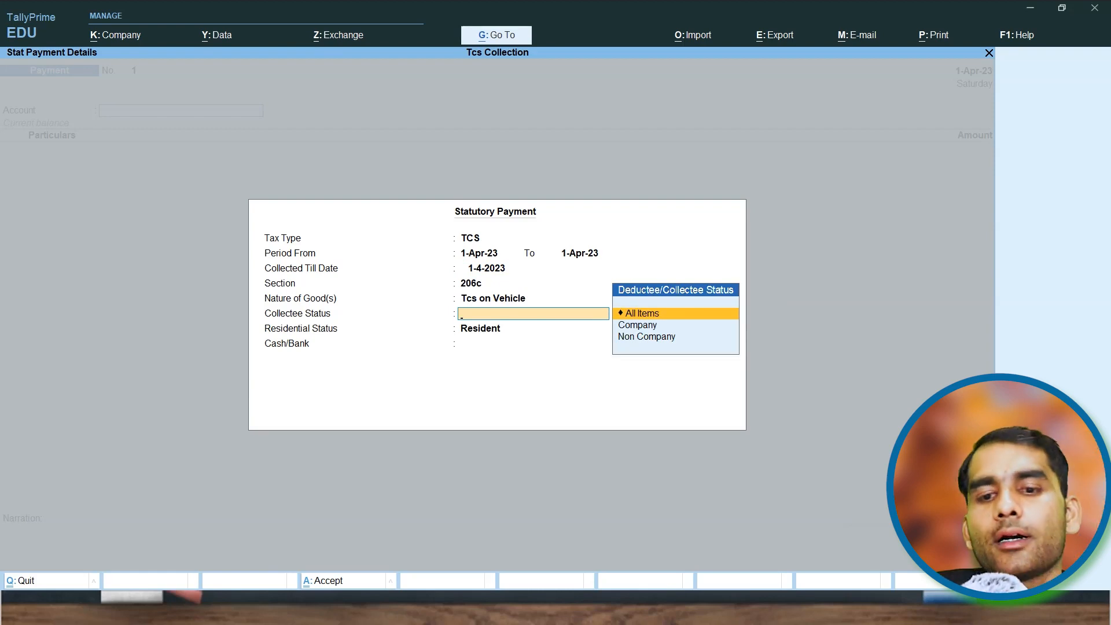
key(Down)
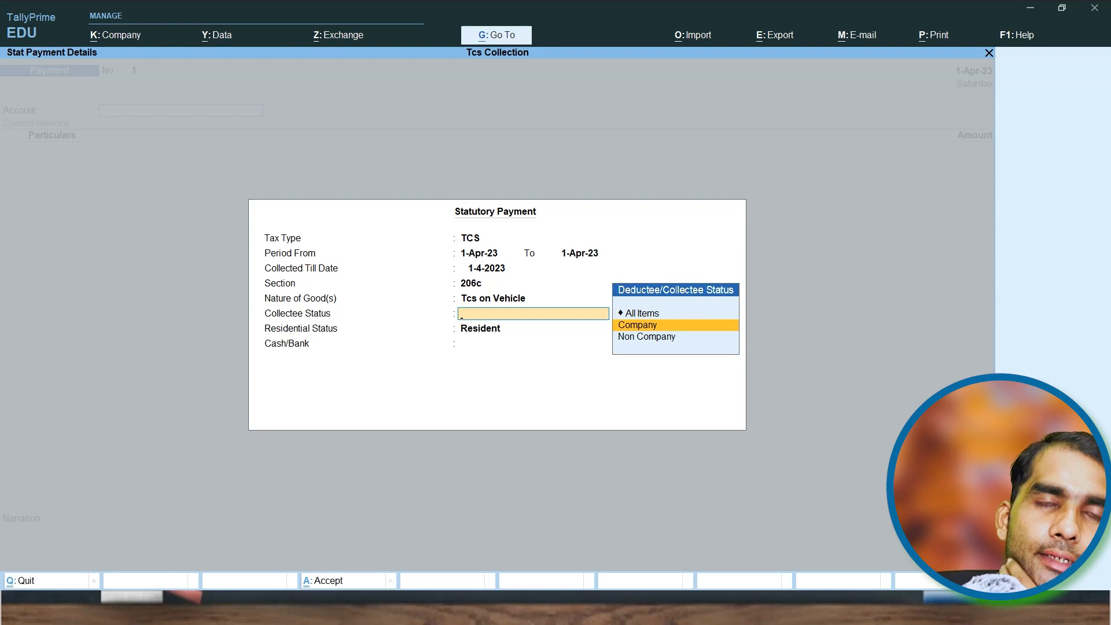
key(Return)
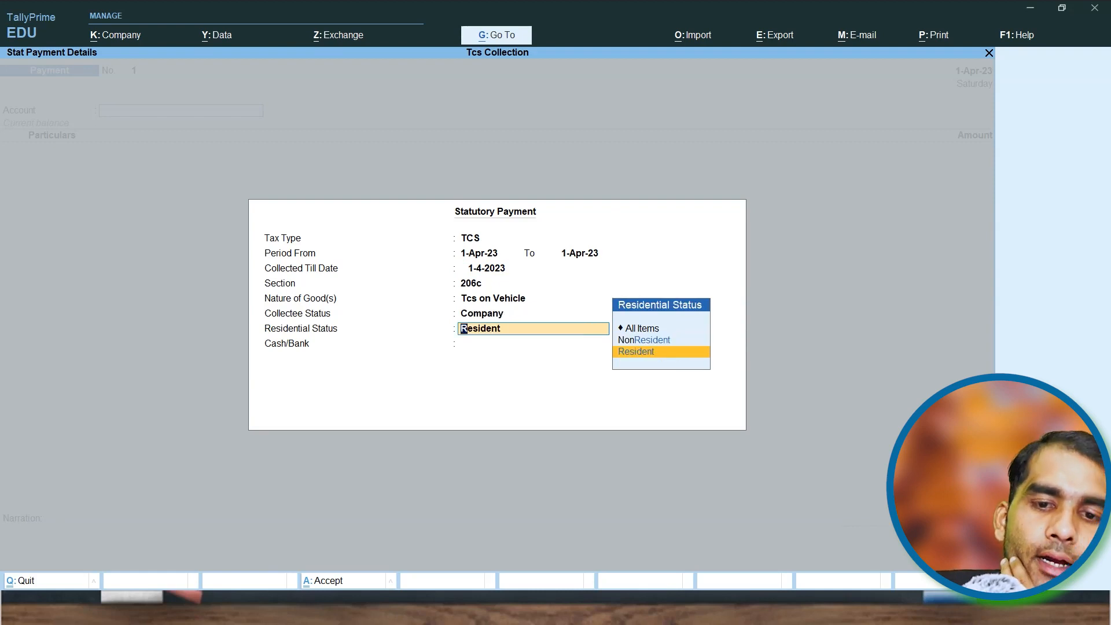
key(Up)
key(Return)
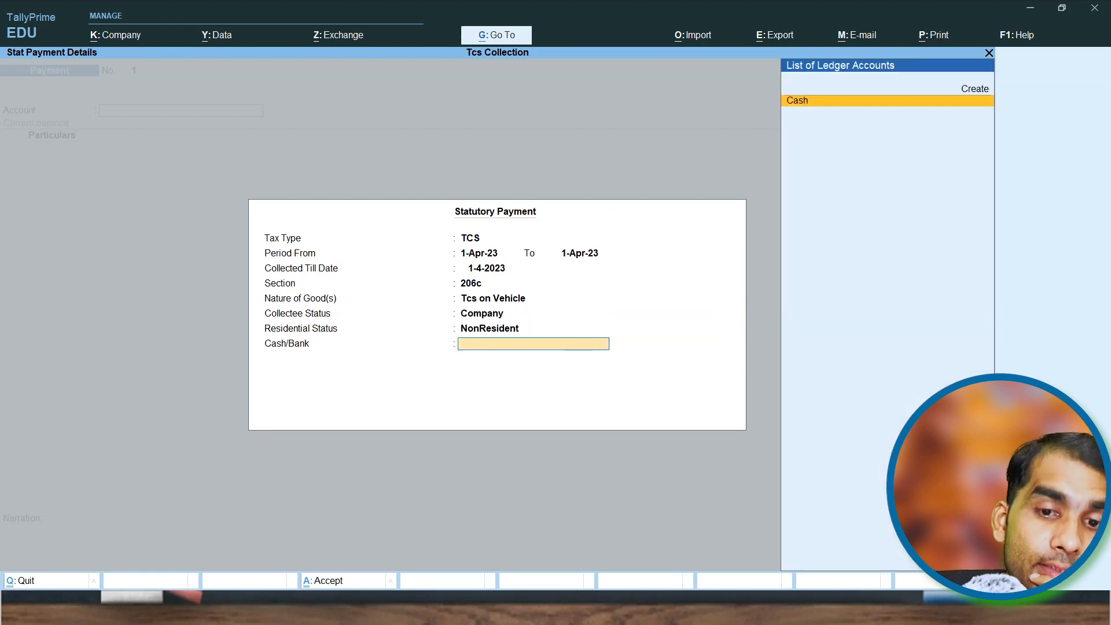
key(Return)
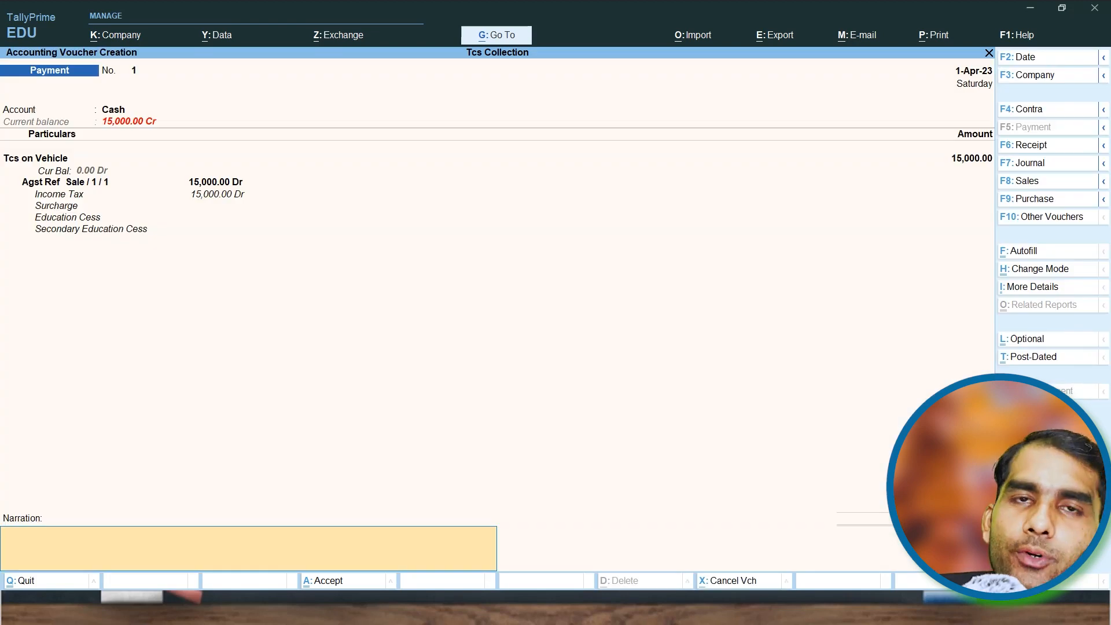
key(Return)
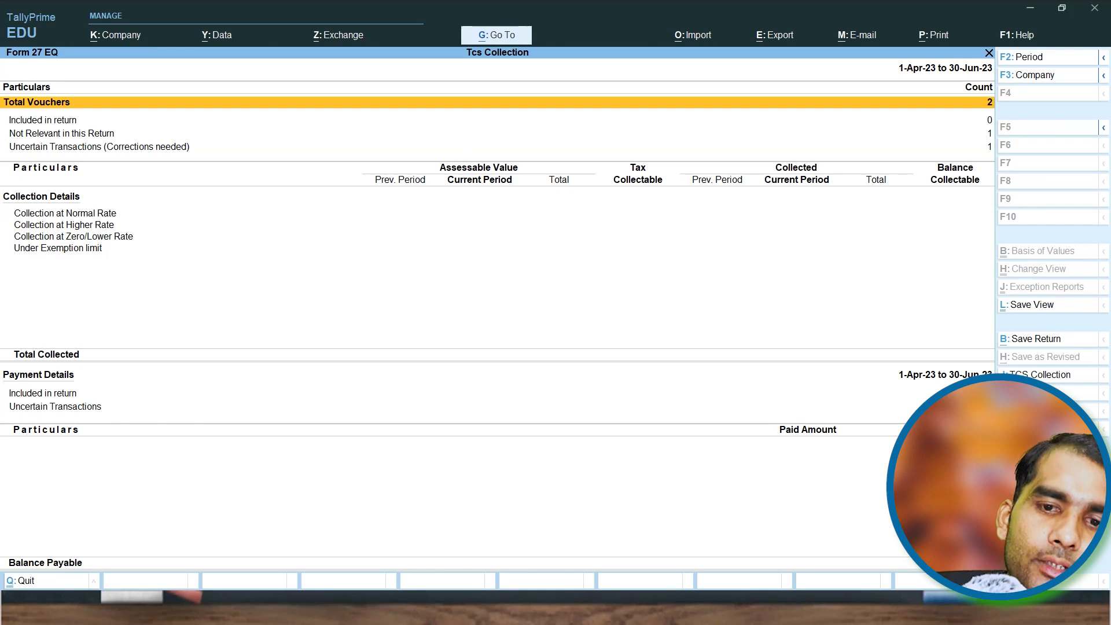
- Leave Form 27EQ and view the TCS Outstandings report among the statutory reports
key(Escape)
key(Escape)
key(Escape)
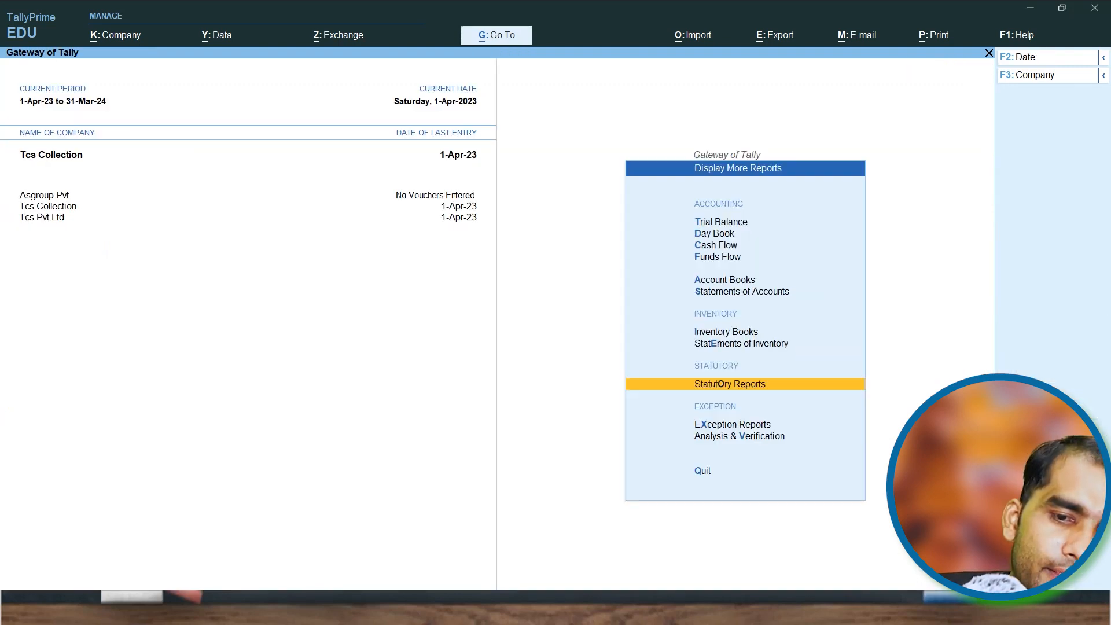
key(Return)
key(Down)
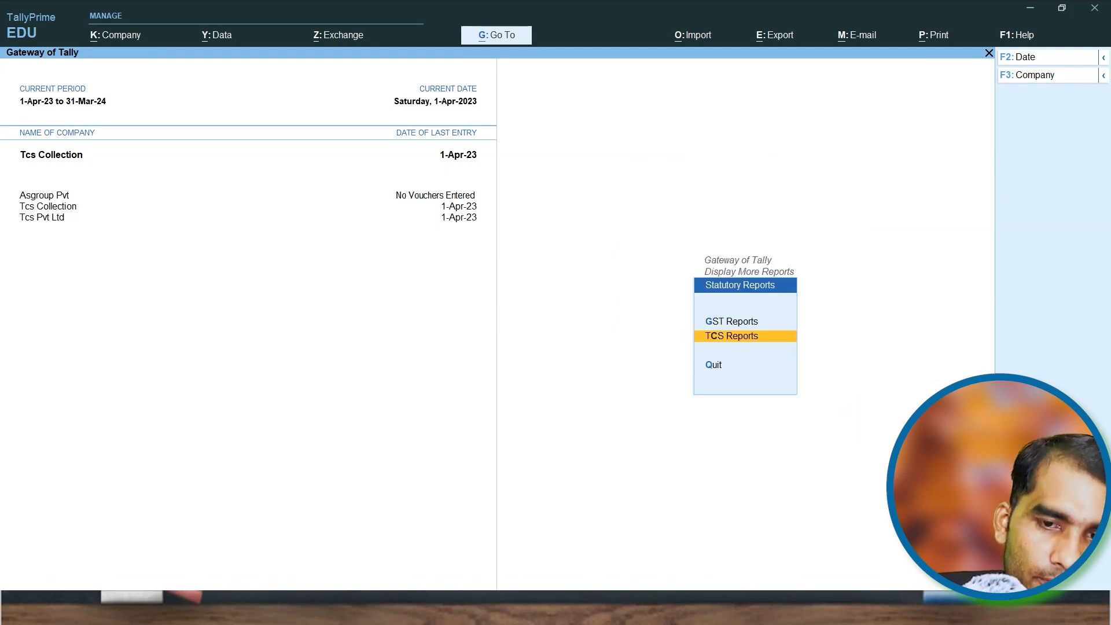
key(Return)
key(Down)
key(Down)
key(Down)
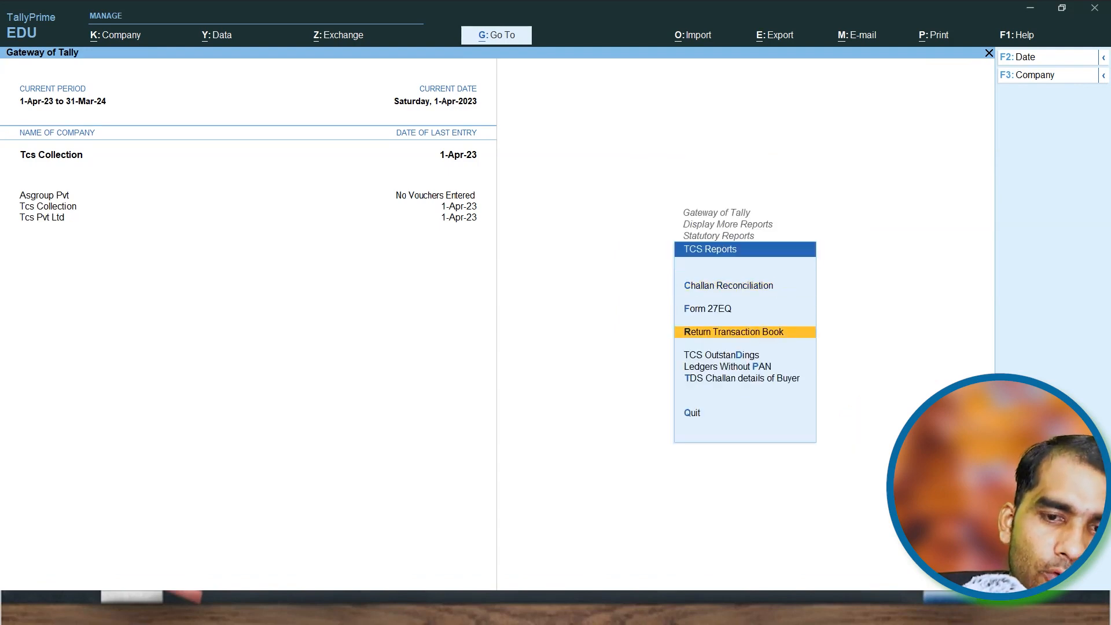
key(Return)
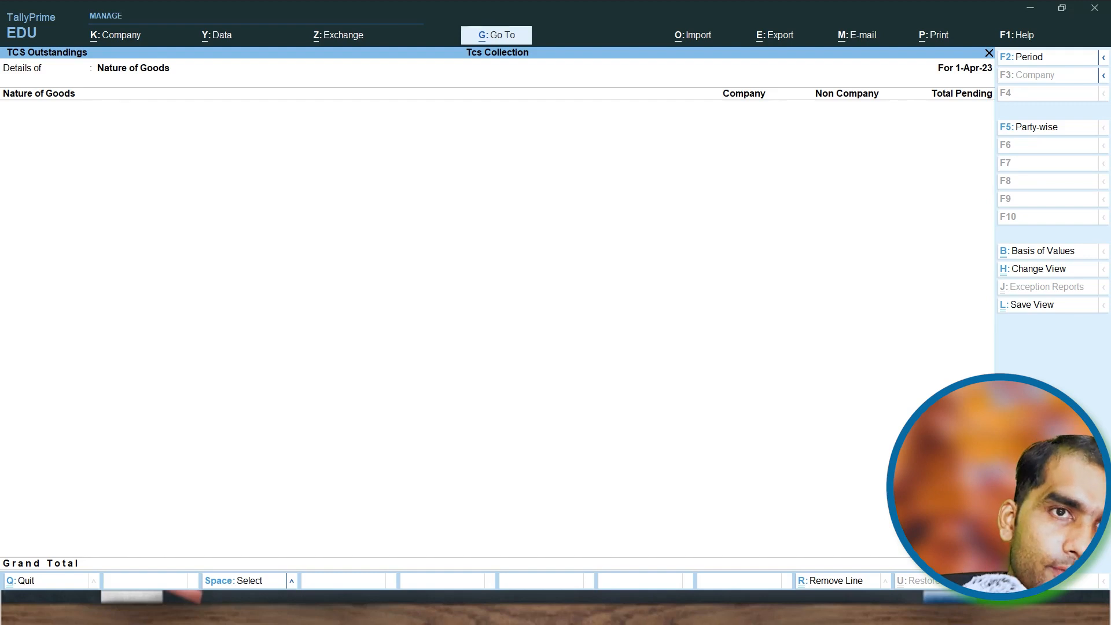
- Close the TCS reports, return to the Gateway of Tally and view the Day Book
key(Escape)
key(Escape)
key(Escape)
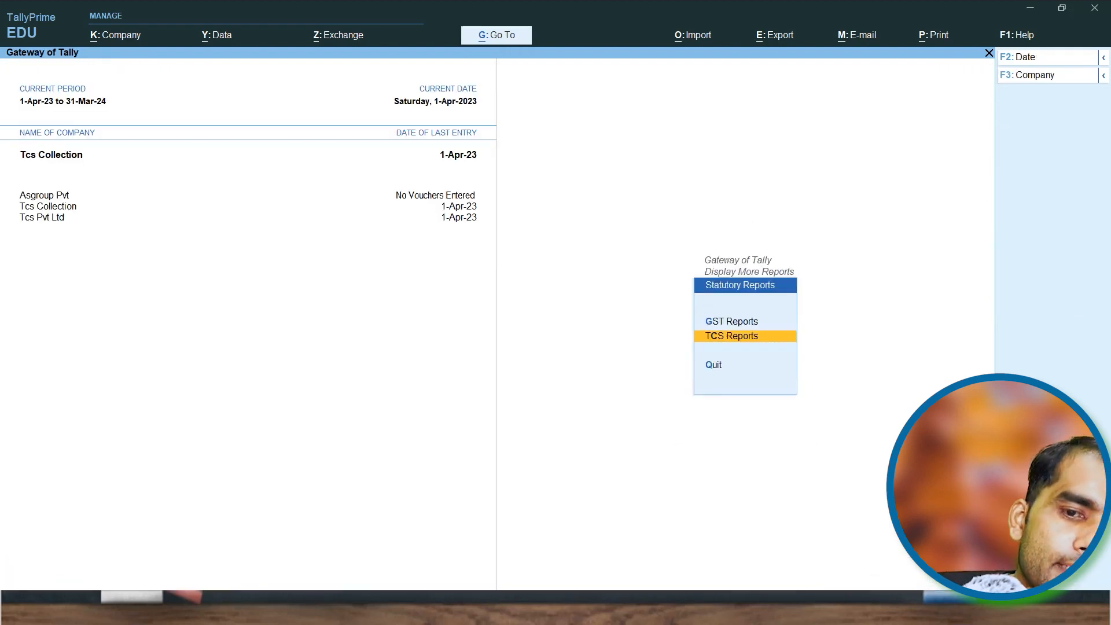
key(Escape)
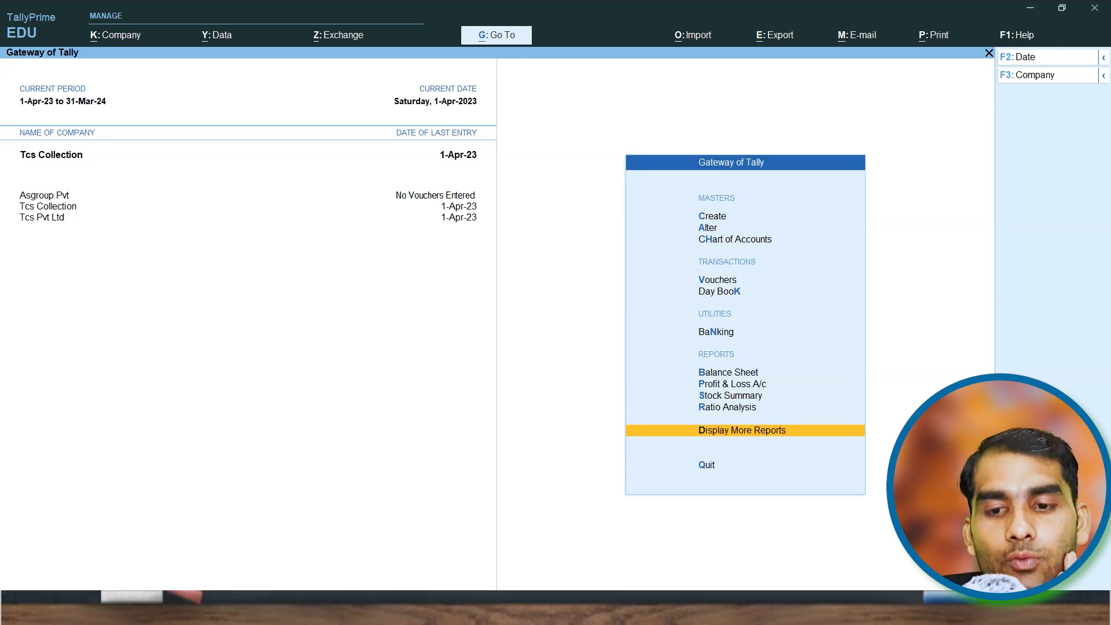
key(Up)
key(Up)
key(Up)
key(Up)
key(Up)
key(Up)
key(Up)
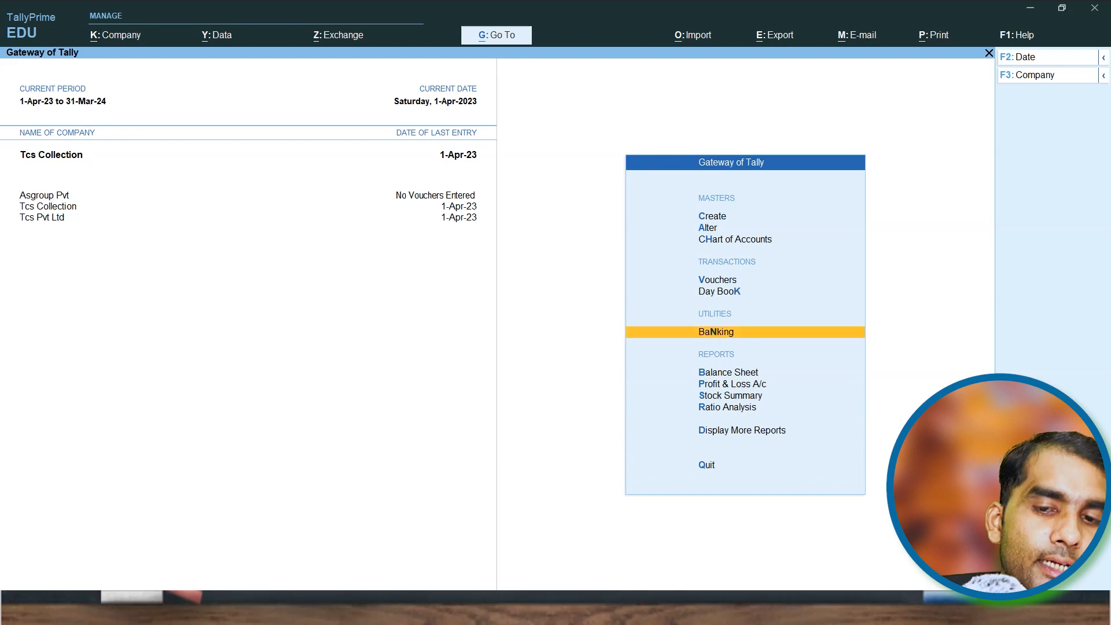
key(Down)
key(Return)
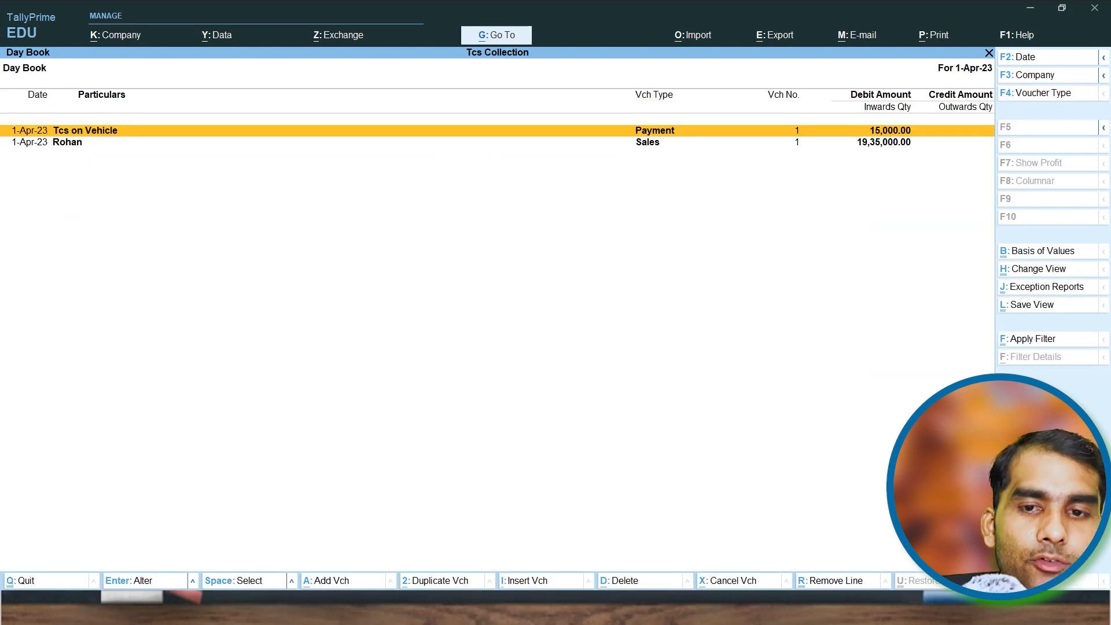
- View the Sales voucher from the Day Book and quit it and the Day Book without saving
key(Down)
key(Return)
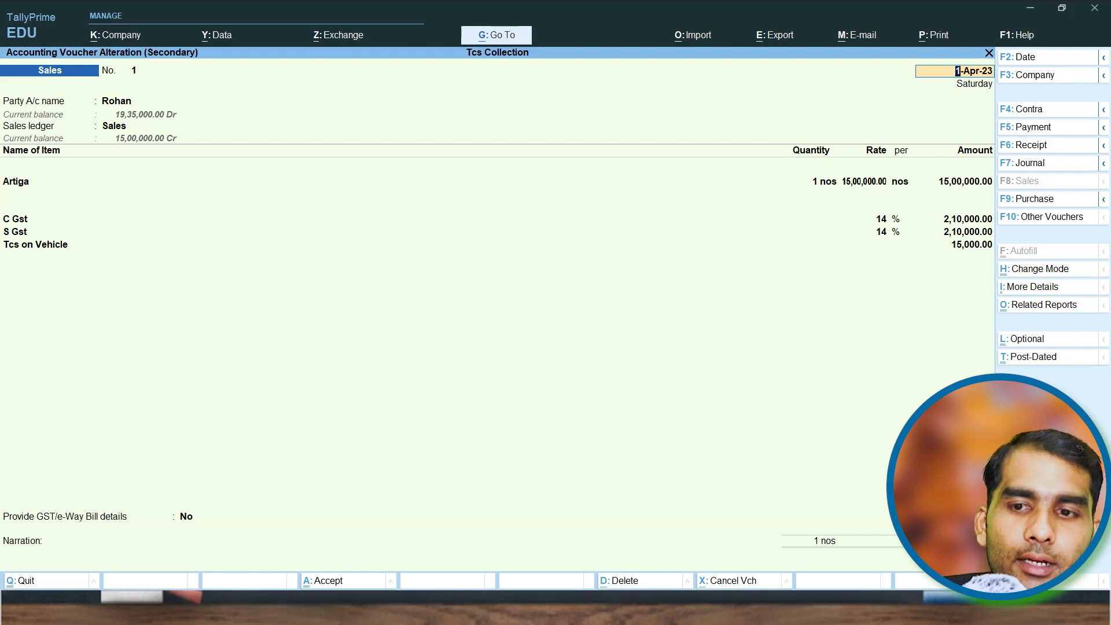
key(BackSpace)
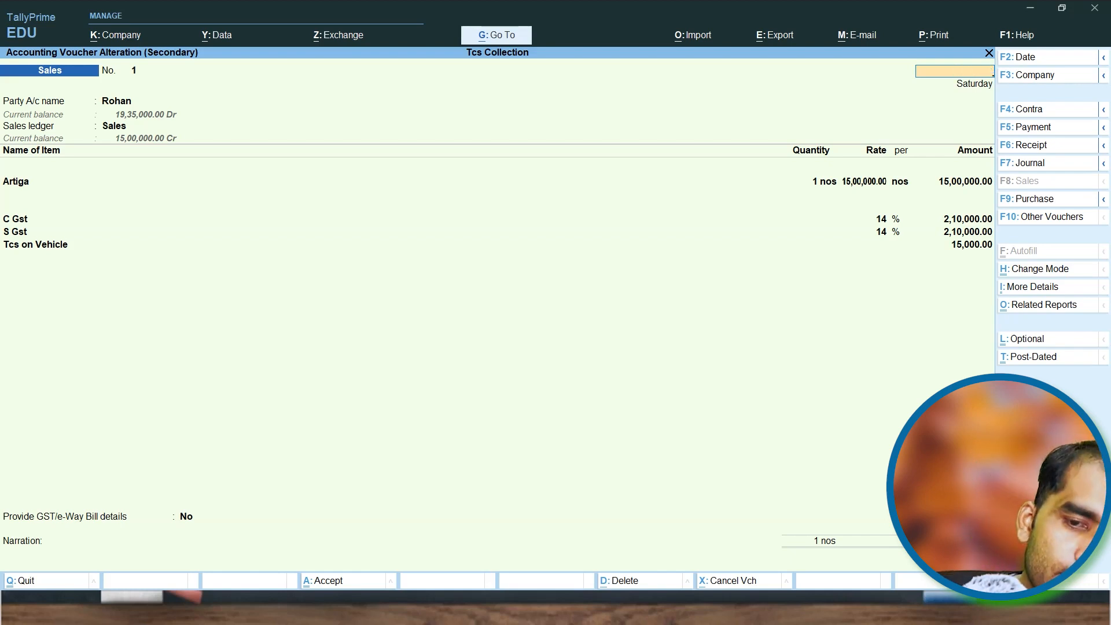
key(Escape)
key(Escape)
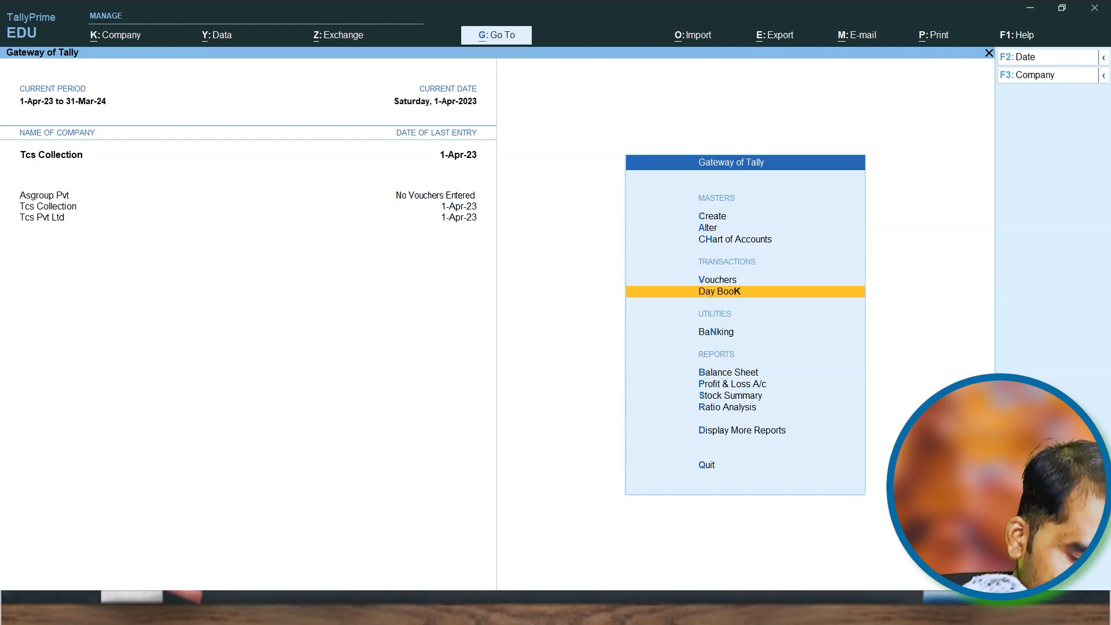
- Find the Bills Receivable report through Go To and view it in detailed form
key(alt+g)
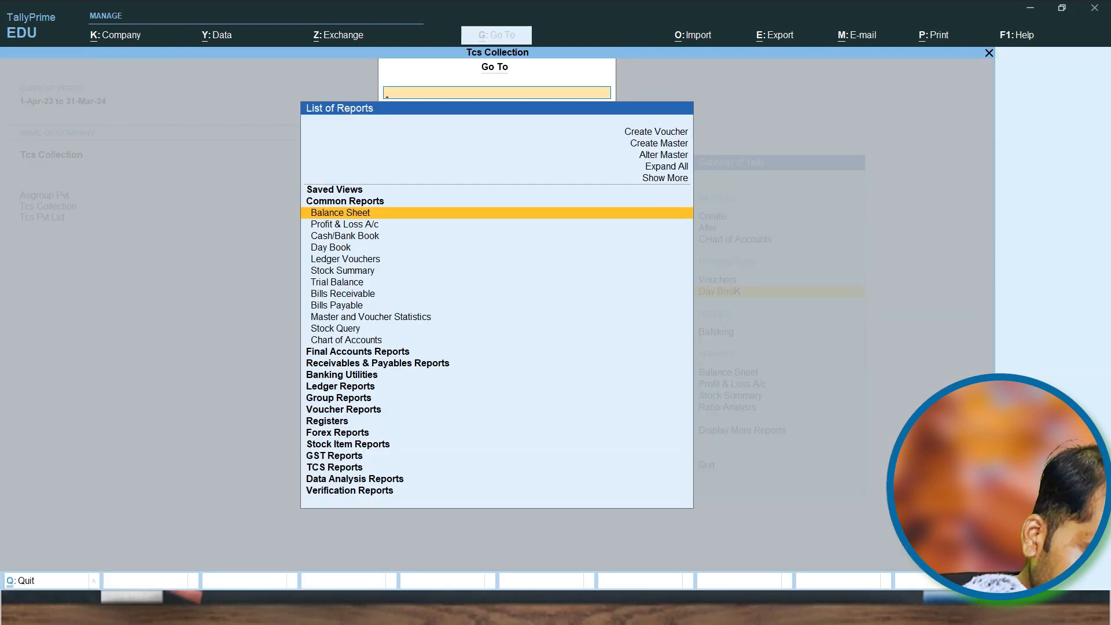
text(Bill)
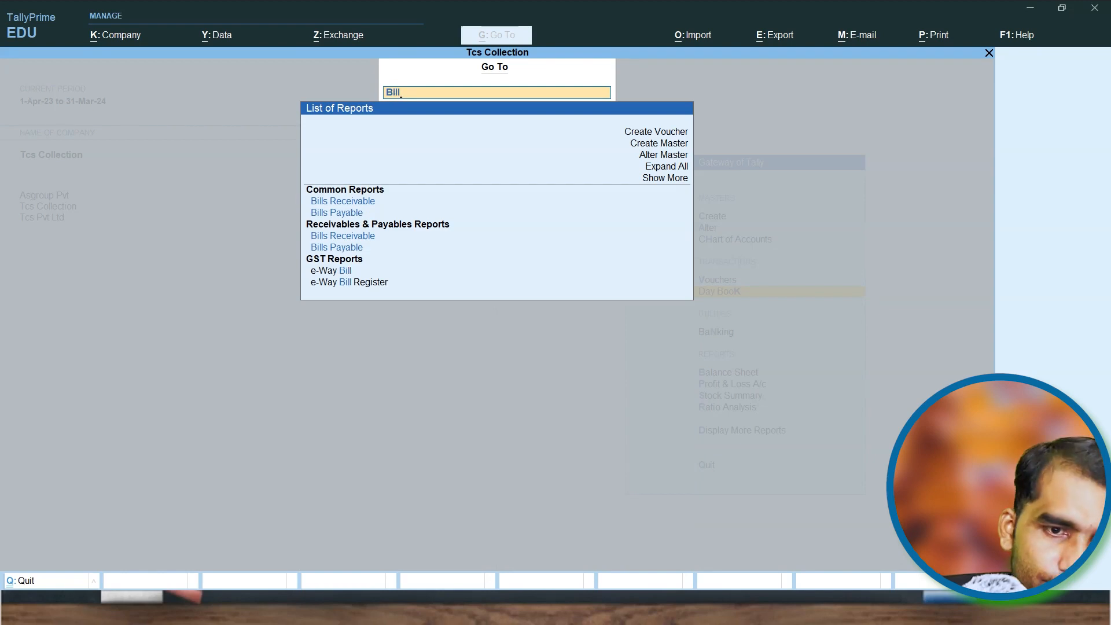
key(Return)
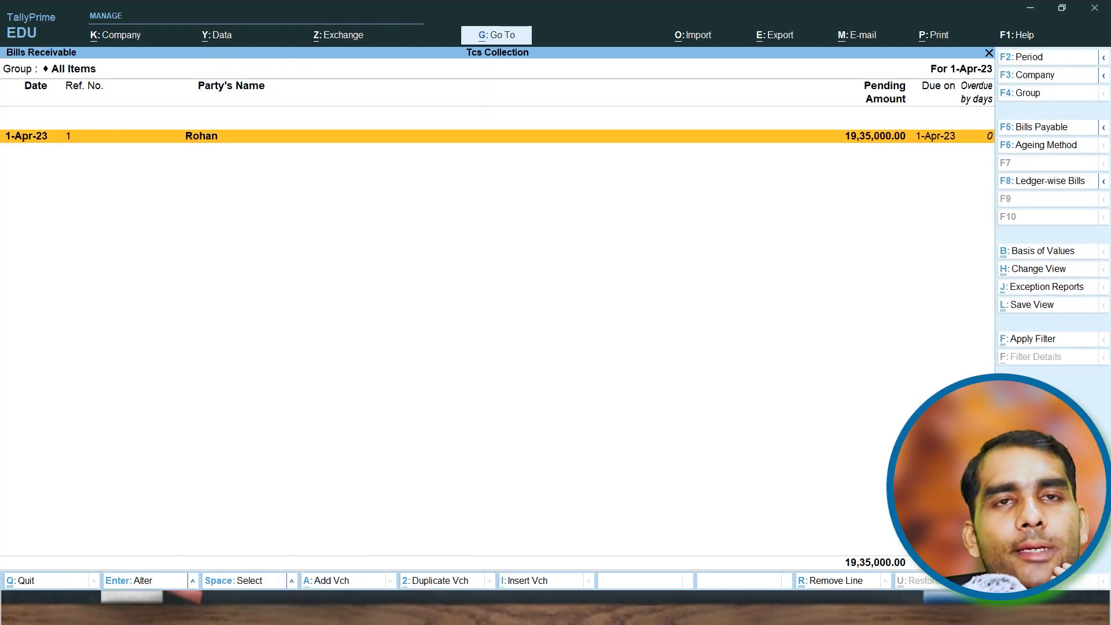
key(alt+F1)
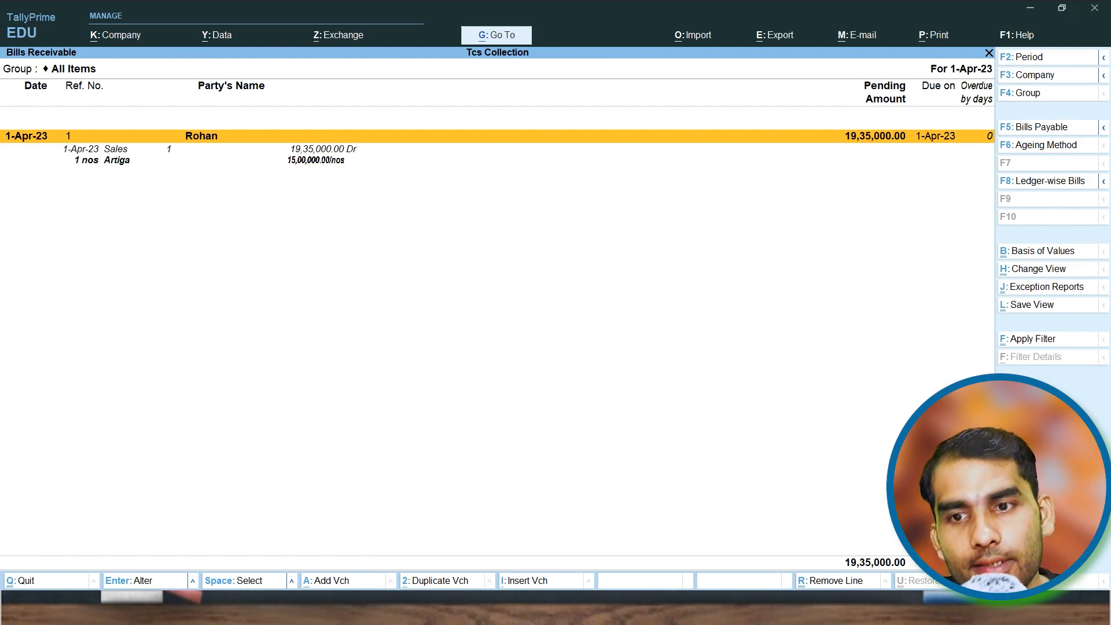
- Leave the report and start a Receipt voucher that credits the customer's ledger with 19,35,000
key(Escape)
key(Up)
key(Return)
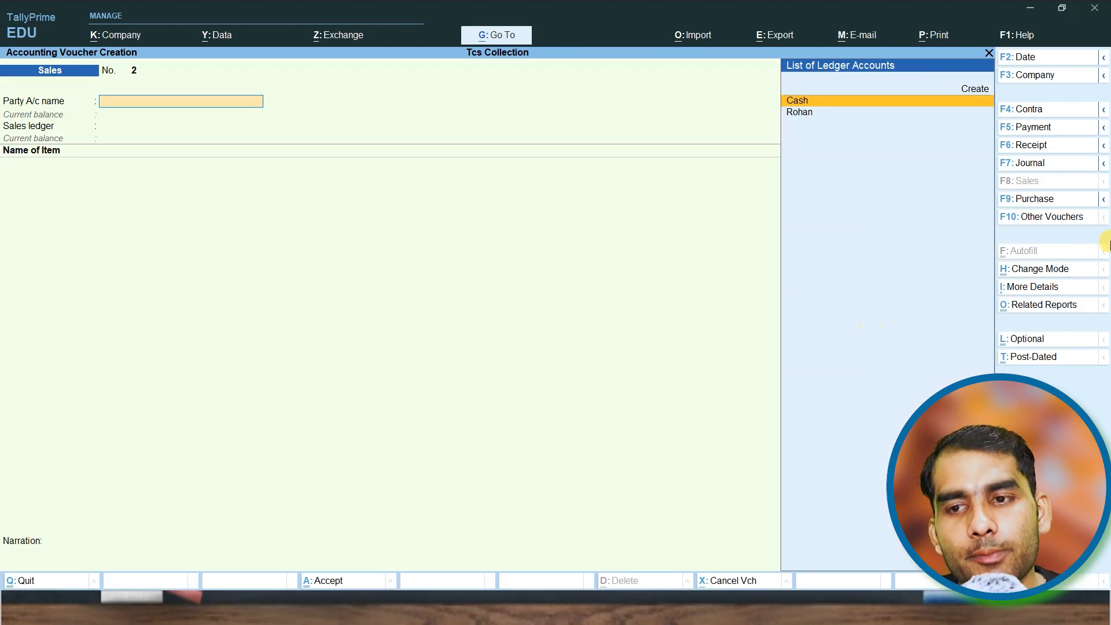
click(1021, 147)
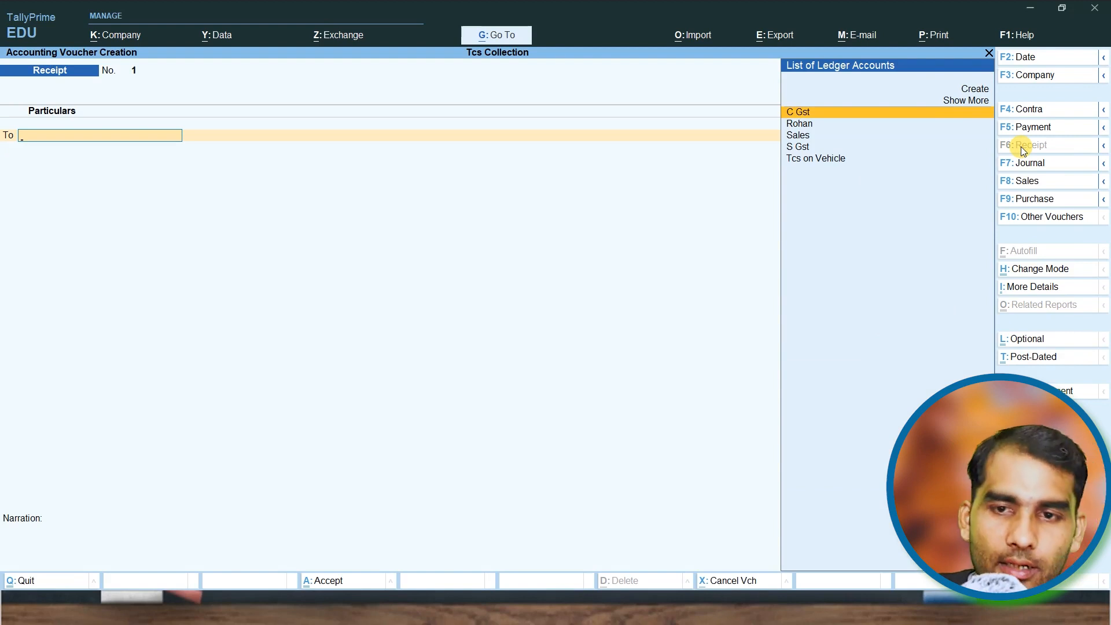
key(Down)
key(Return)
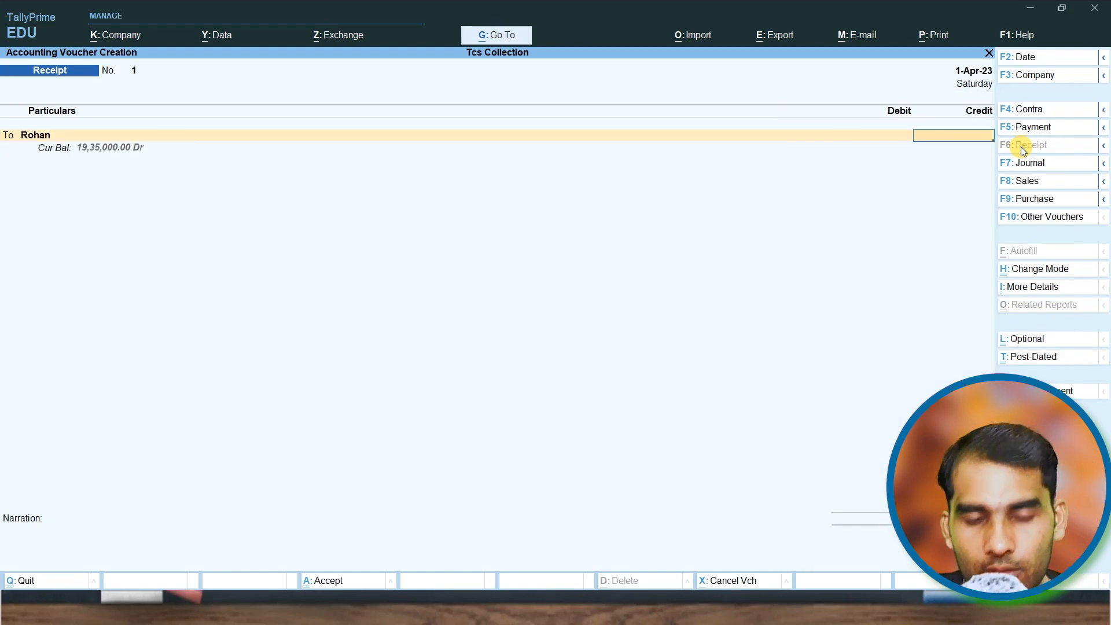
text(19,3)
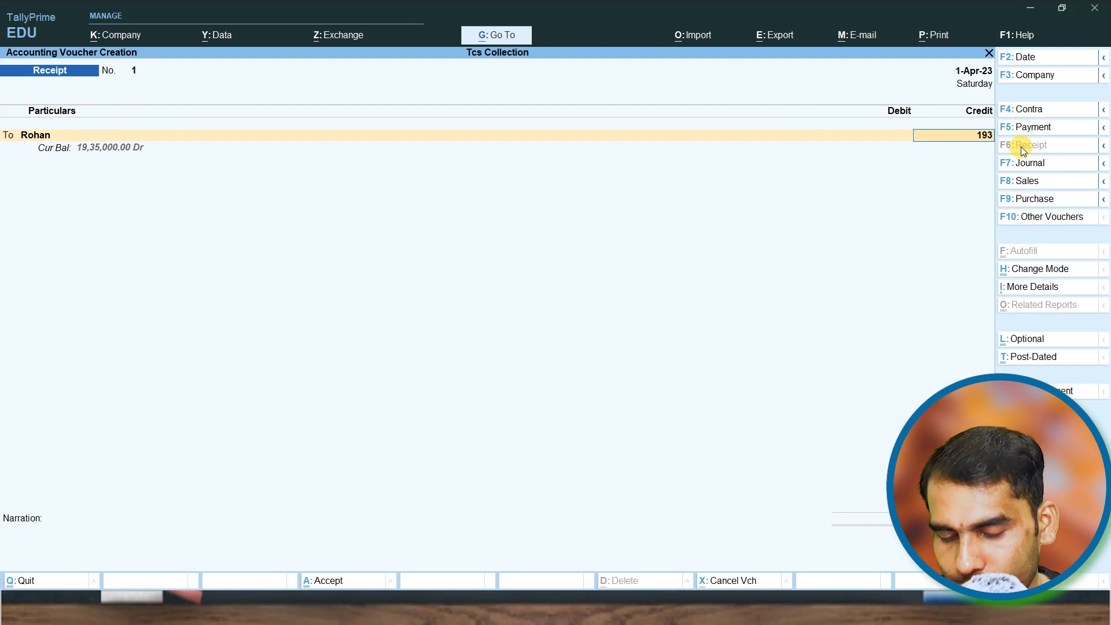
text(5,000)
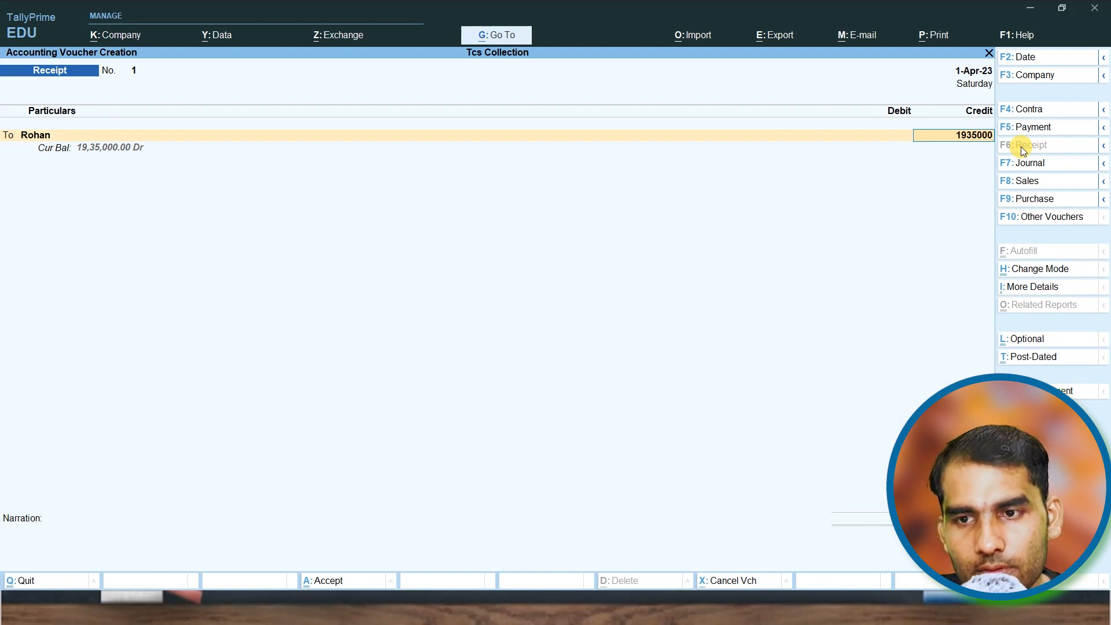
- Allocate the receipt bill-wise as Agst Ref to the customer's bill 1 for the full amount
key(Return)
key(Return)
key(Return)
key(Return)
key(Return)
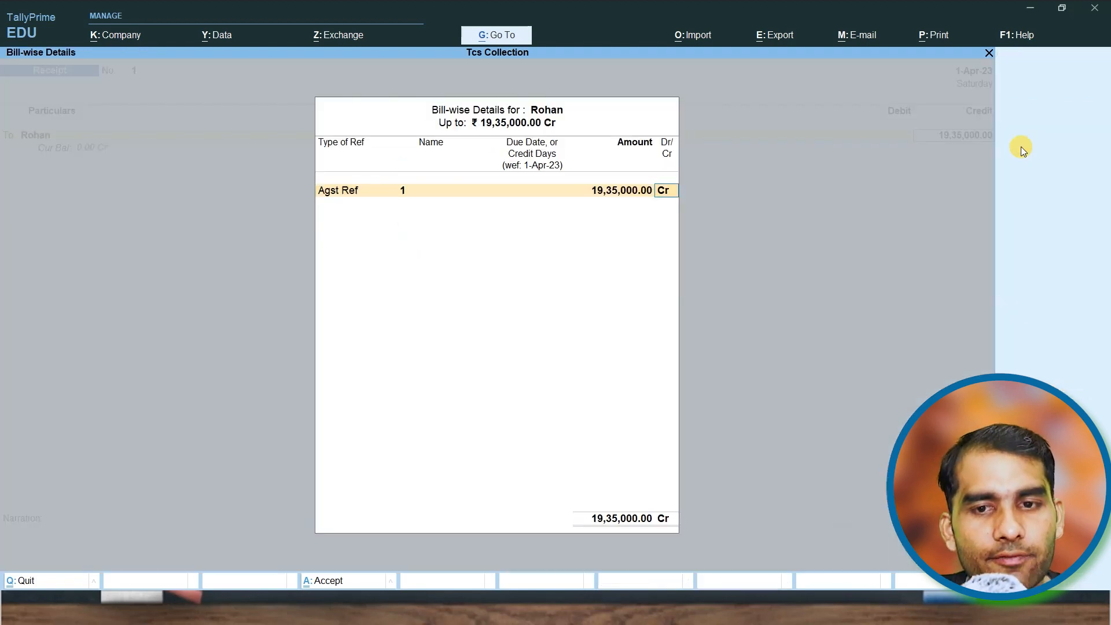
key(Return)
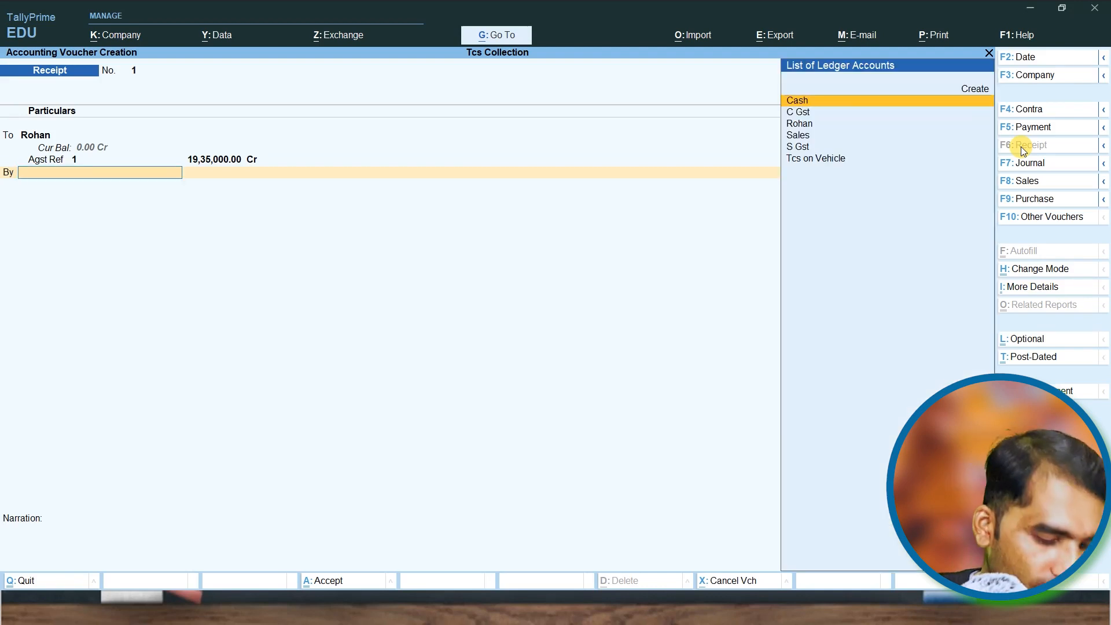
- Create the ledger Sbi under Bank Accounts as the debit account of the receipt and save the voucher
key(alt+c)
text(Sbi)
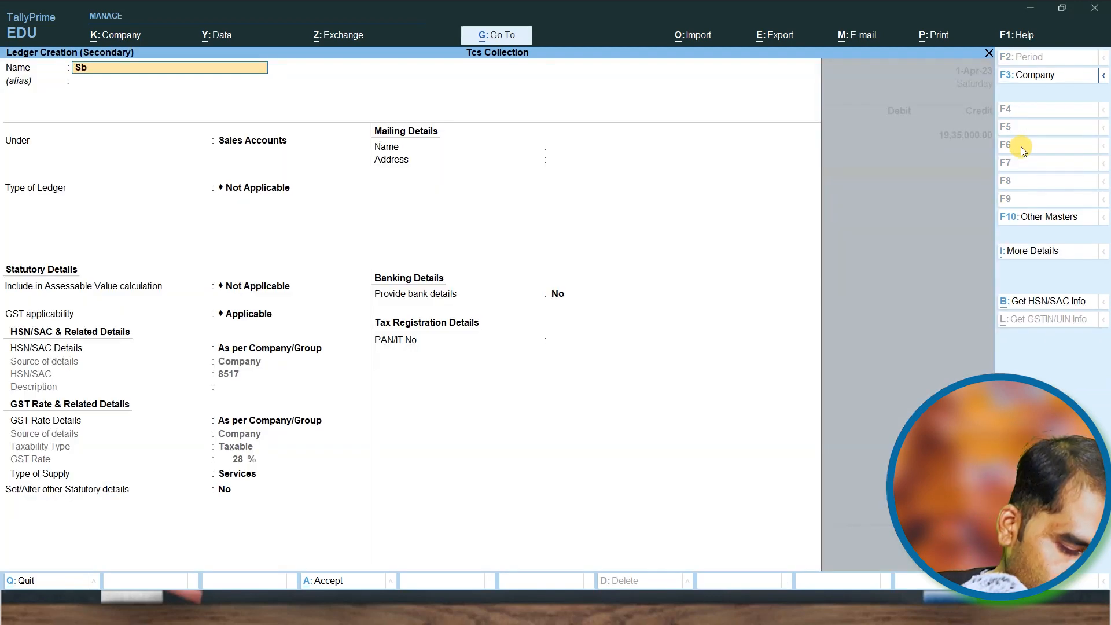
key(Return)
key(Return)
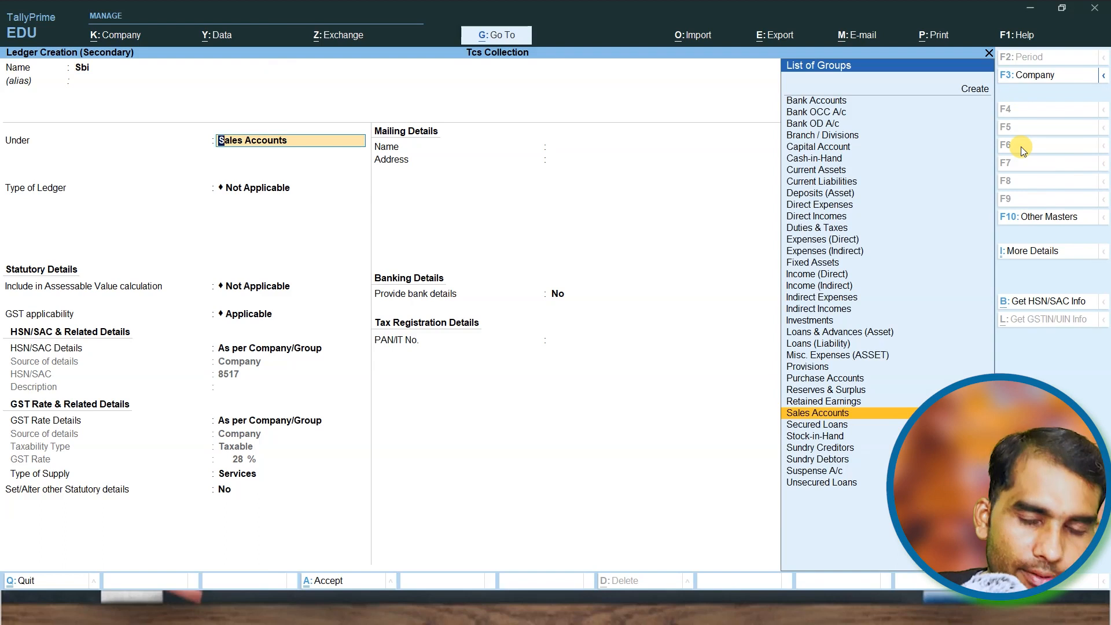
key(BackSpace)
key(BackSpace)
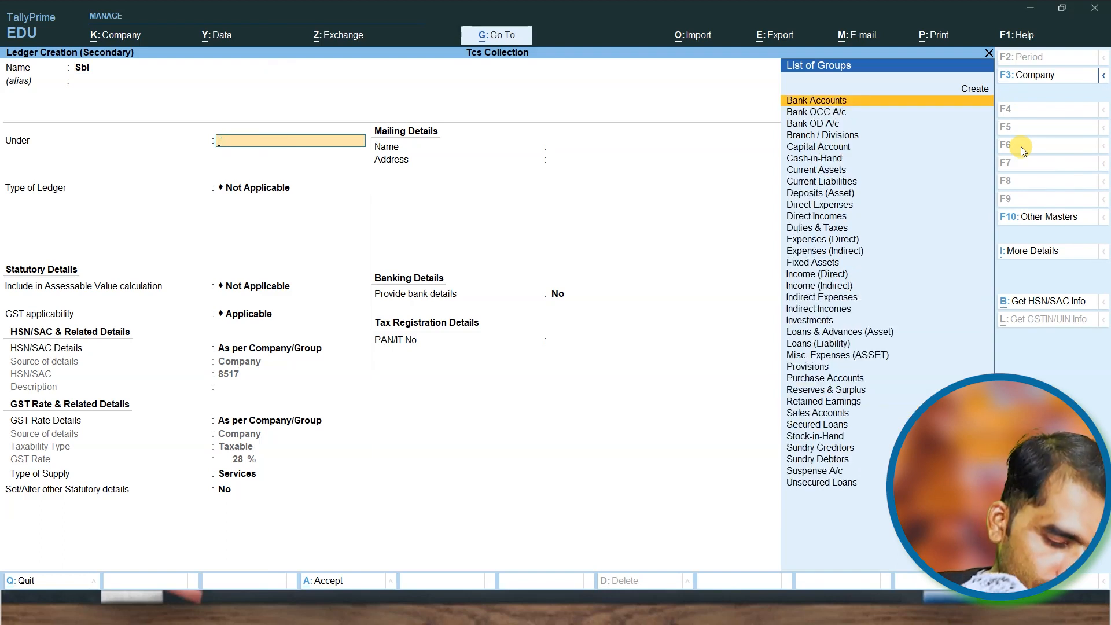
text(Ba)
key(Return)
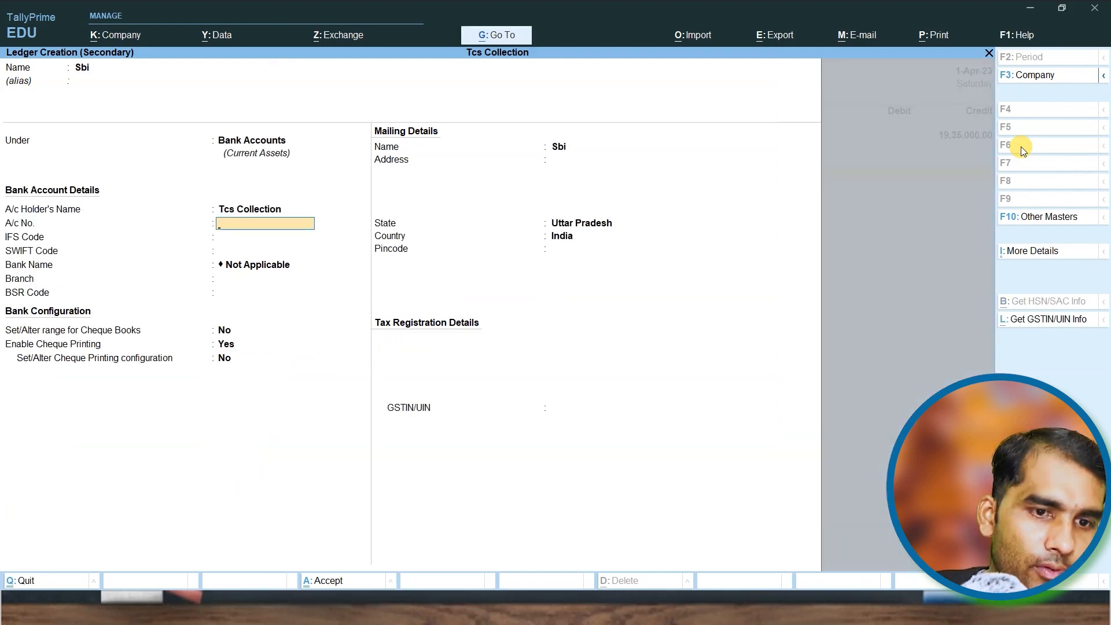
key(ctrl)
key(ctrl+a)
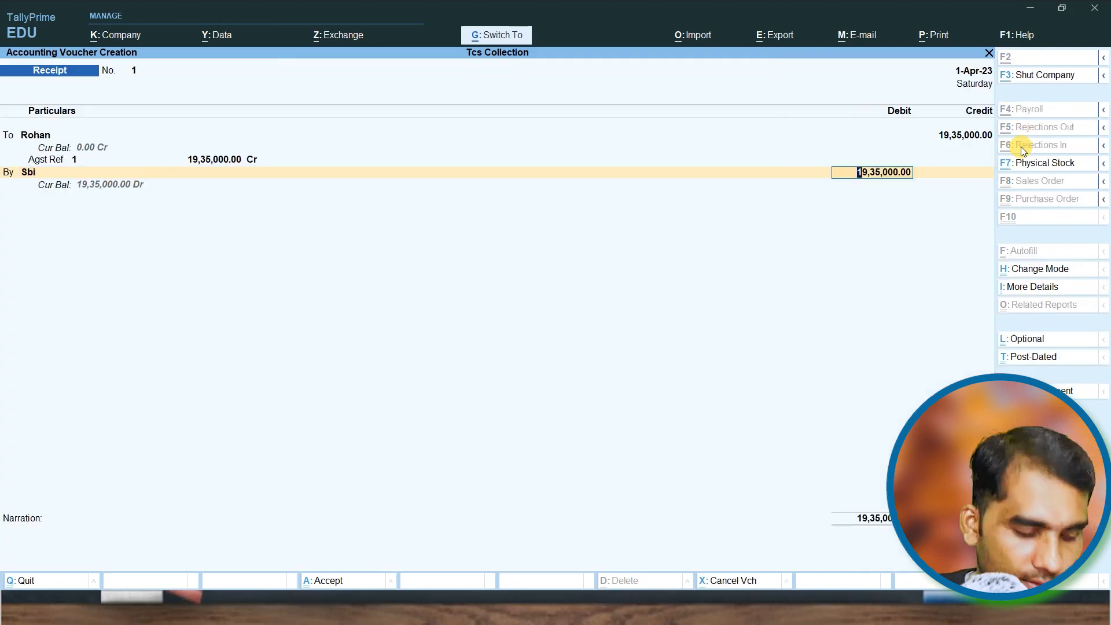
key(ctrl+a)
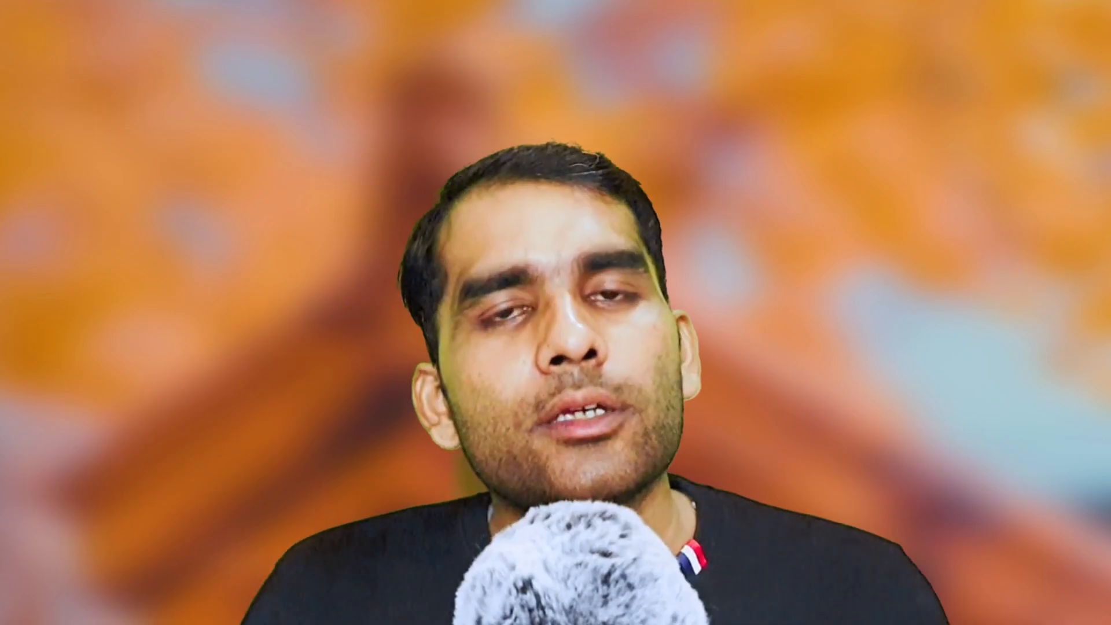